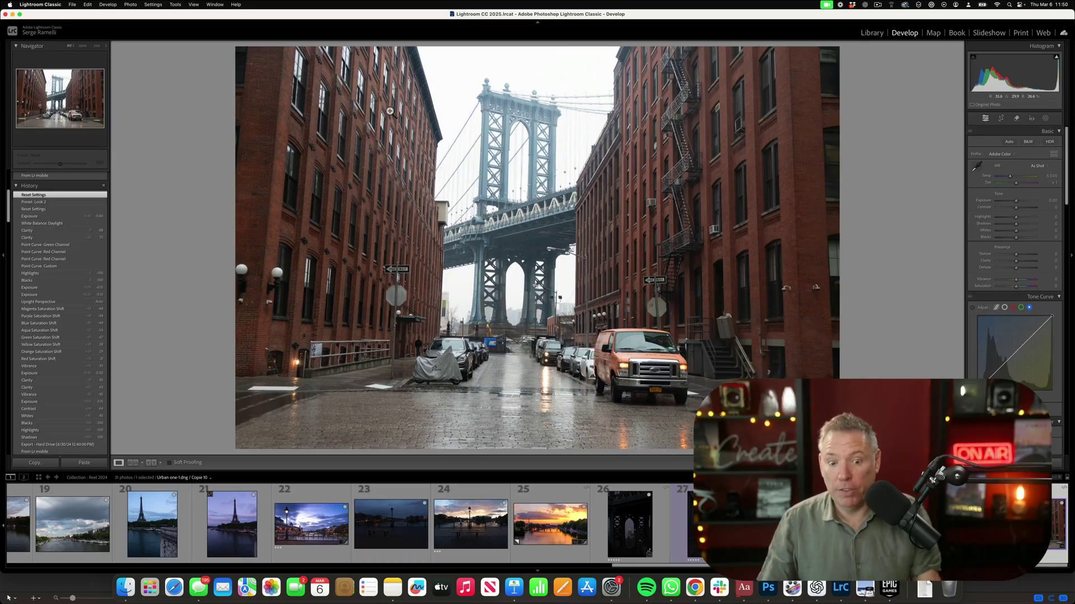
- Apply the Auto Upright perspective correction to straighten the bridge street photo
left_click_drag(1066, 193, 1067, 394)
left_click(946, 201)
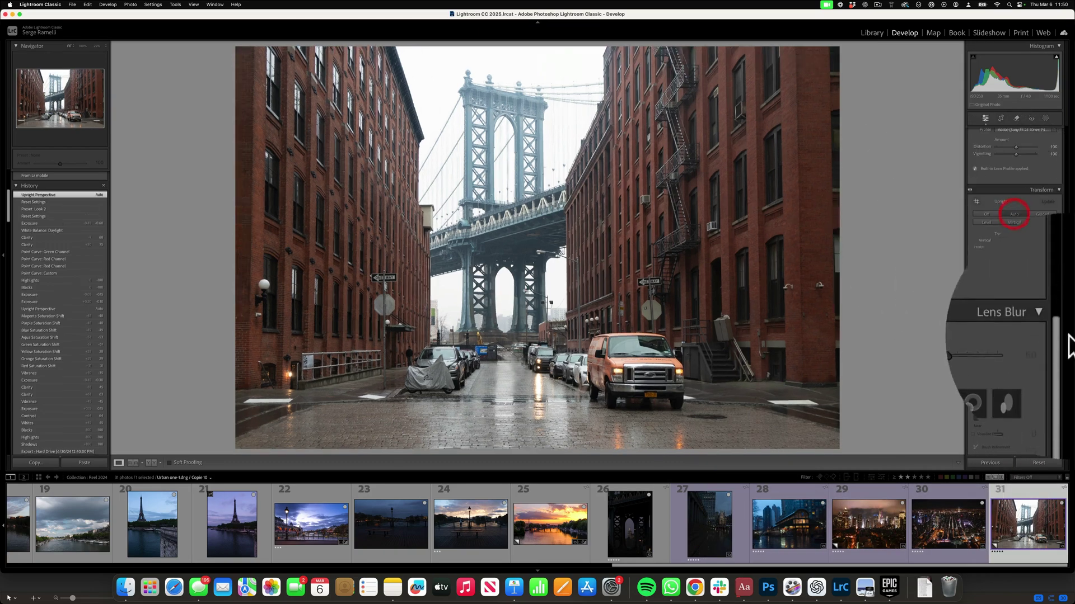
- Set Contrast to +100, Highlights to −100, Shadows to +100, Whites to +62, Blacks to −100 and Vibrance to −35
left_click_drag(1065, 355, 1029, 141)
scroll(1035, 140, "up", 5)
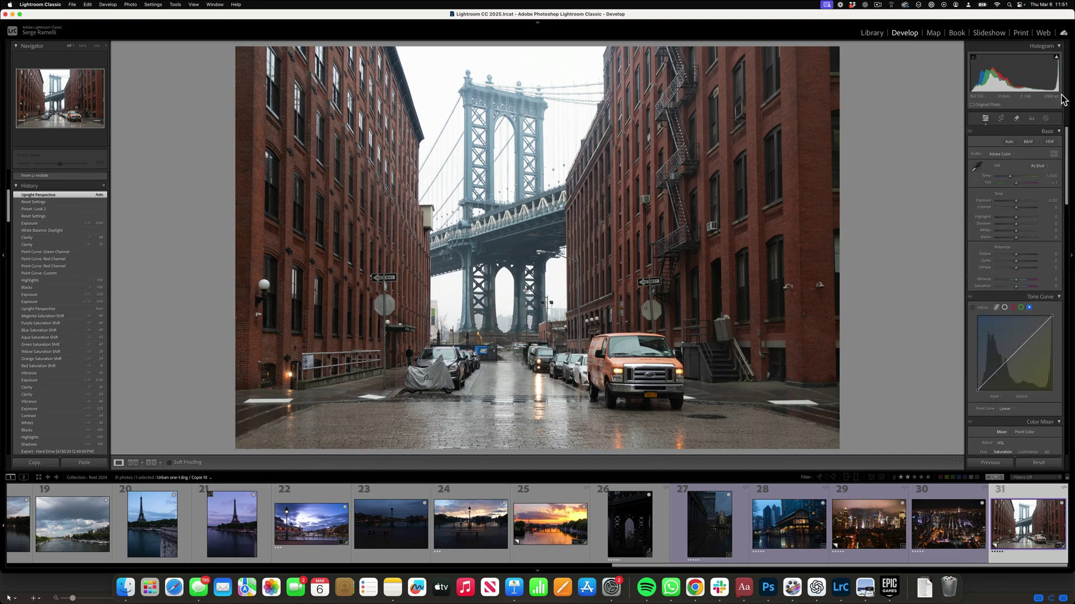
left_click_drag(1016, 224, 1035, 224)
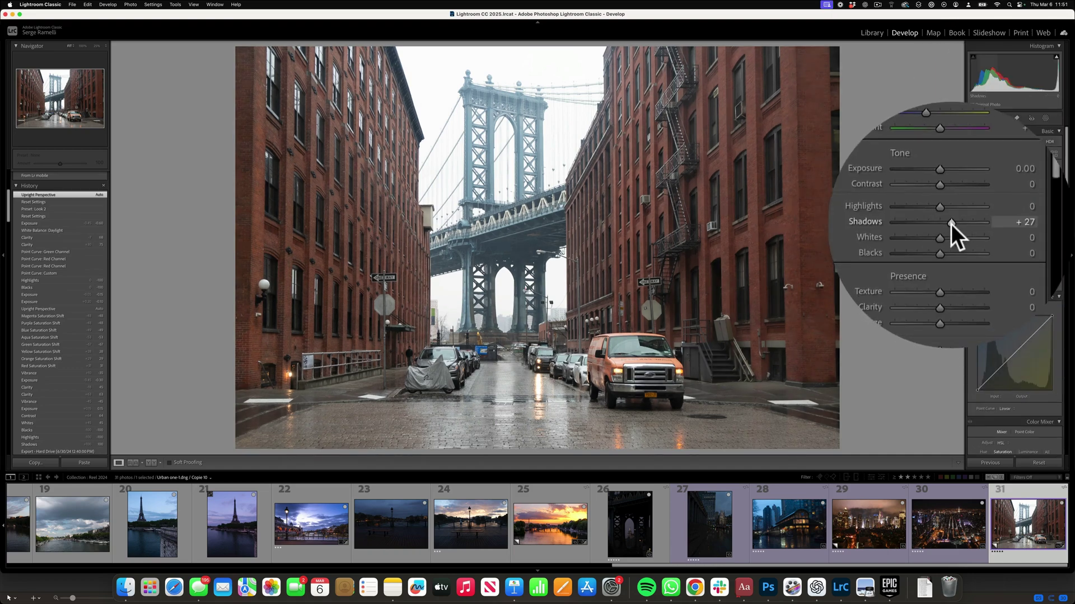
left_click_drag(947, 212, 898, 213)
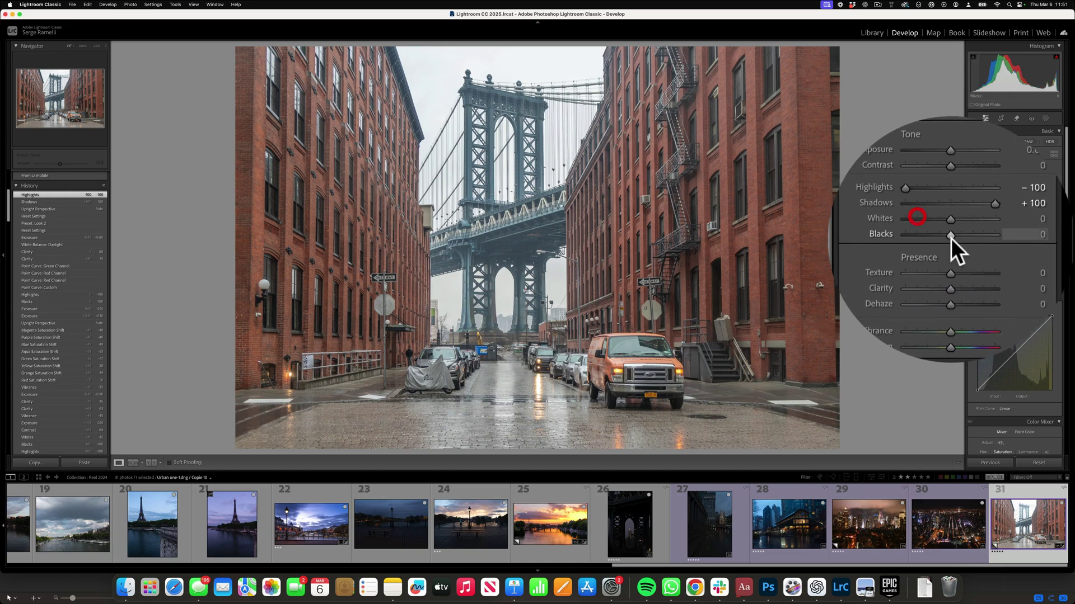
left_click_drag(952, 237, 985, 206)
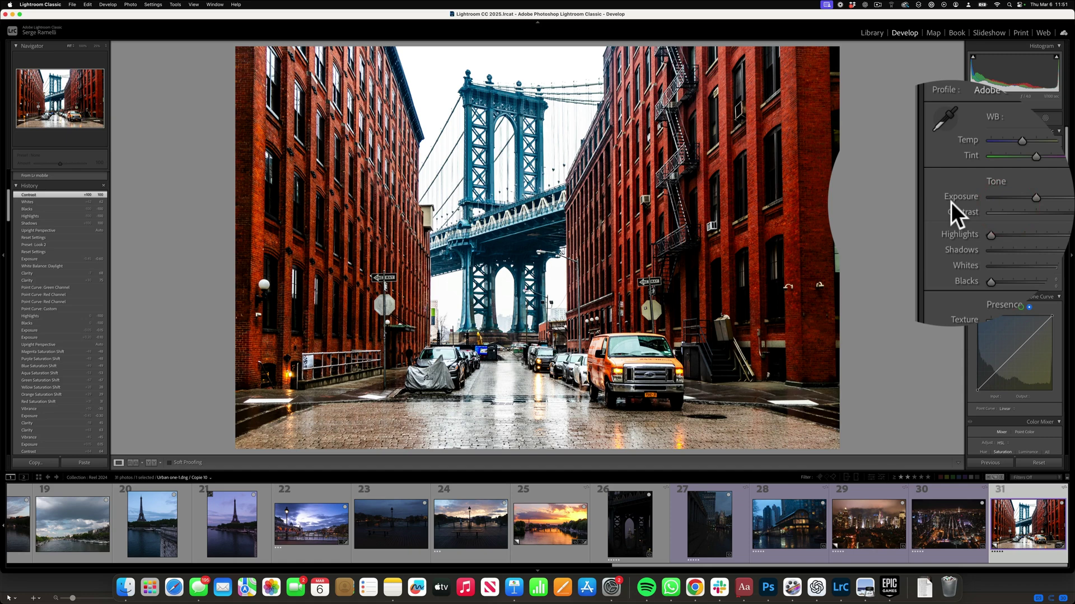
left_click_drag(951, 280, 951, 280)
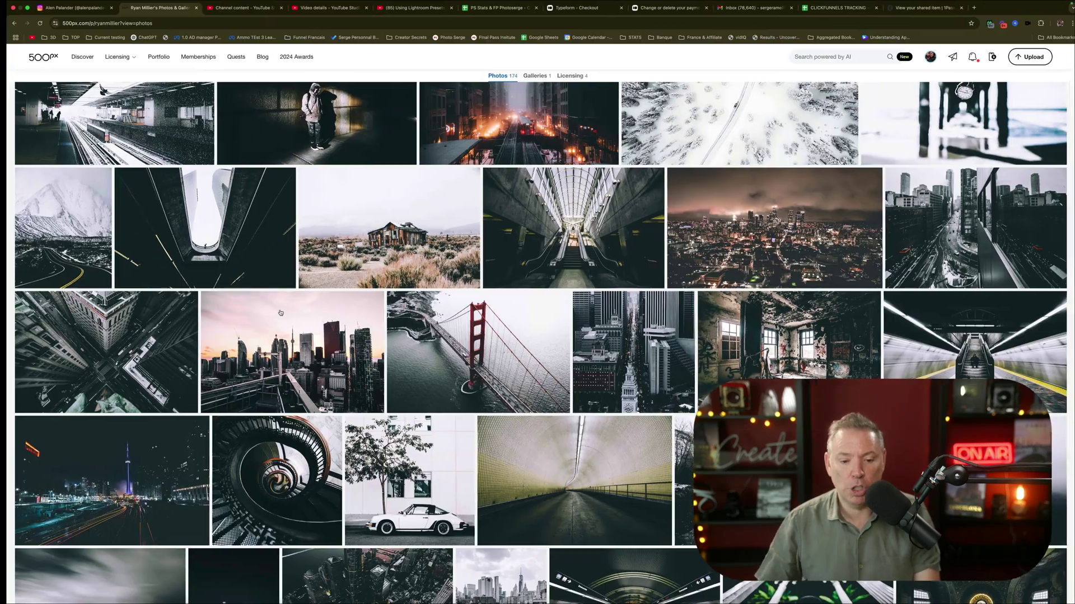
- Switch to the browser and examine the urban photos in the 500px portfolio for their colour and contrast style
scroll(638, 371, "down", 5)
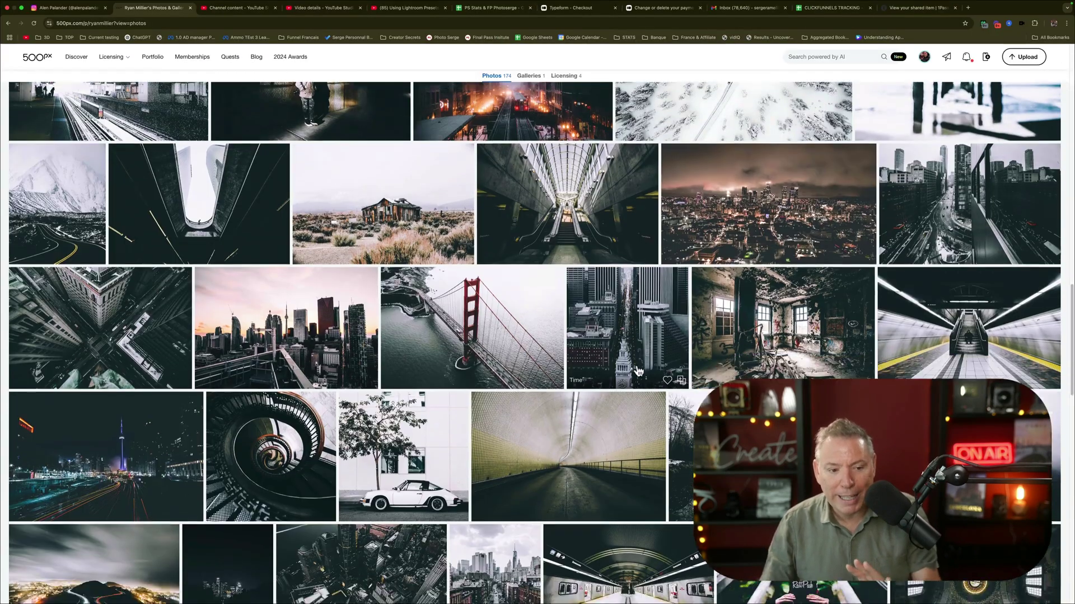
scroll(638, 371, "down", 6)
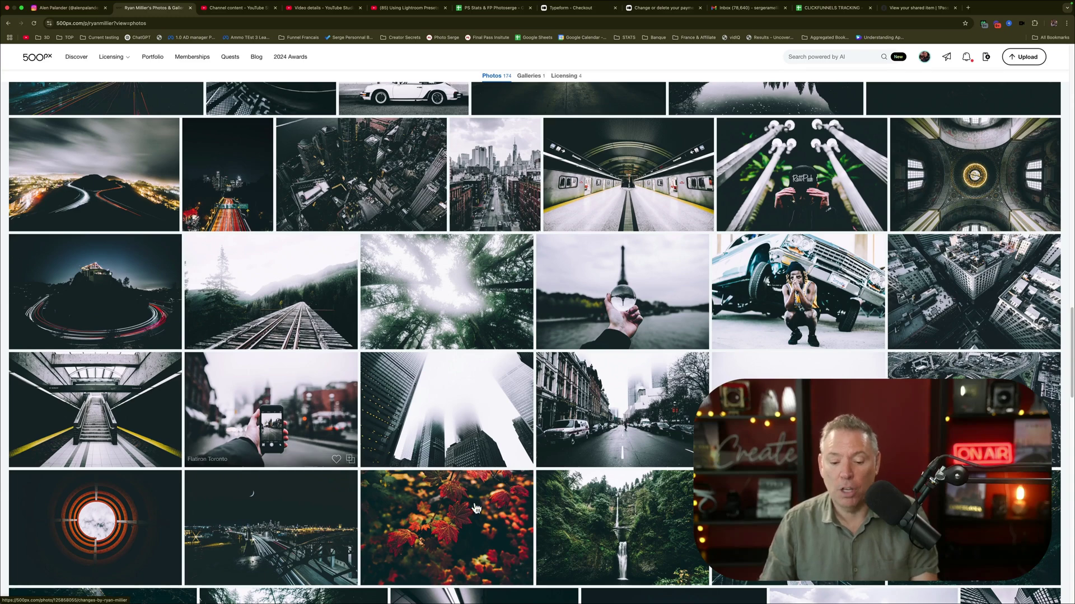
scroll(475, 508, "down", 1)
- Examine the toning and colour accents in the photographer's Instagram grid, and return to Lightroom Classic
left_click(50, 9)
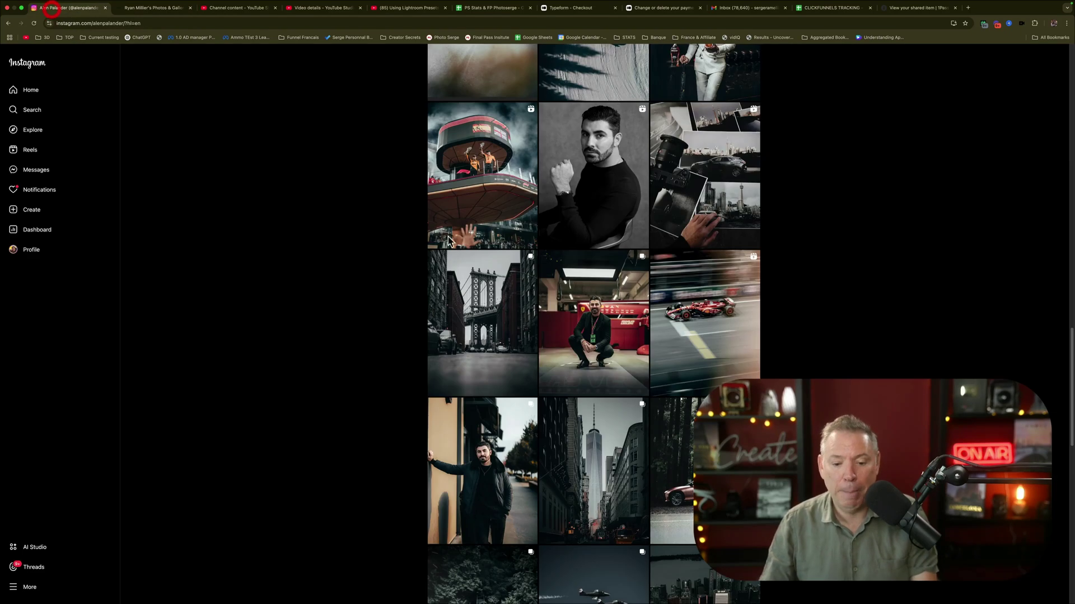
scroll(642, 370, "down", 5)
scroll(643, 371, "down", 4)
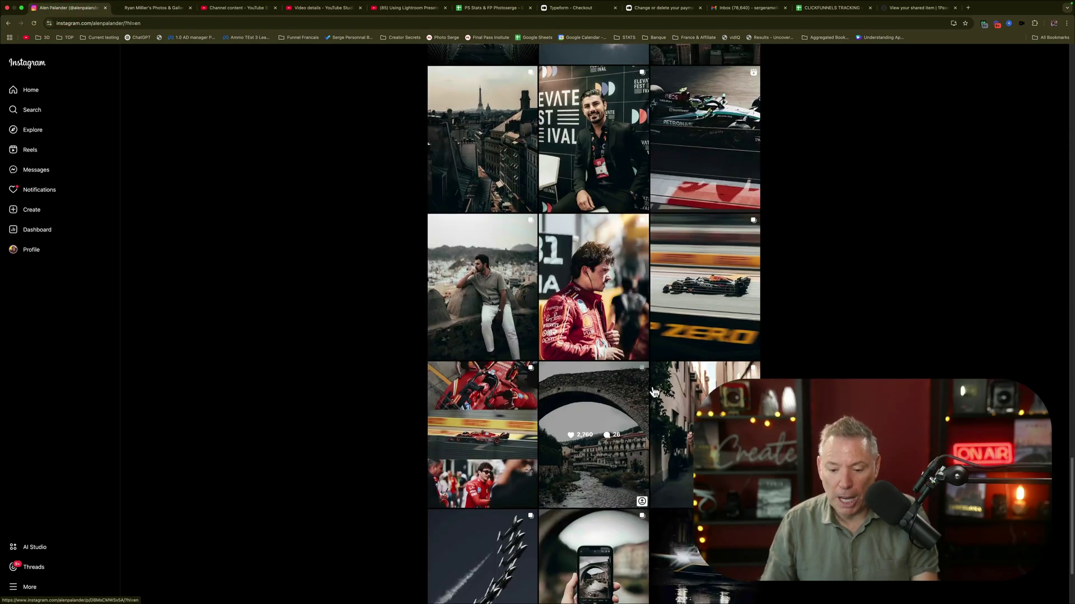
scroll(615, 389, "down", 3)
scroll(610, 394, "down", 3)
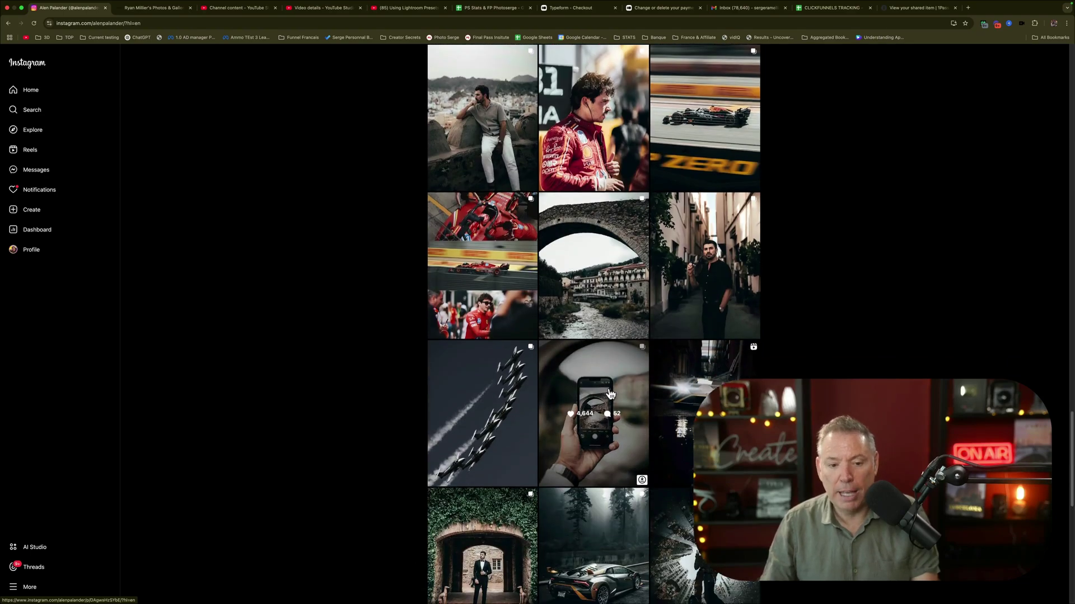
scroll(611, 498, "down", 3)
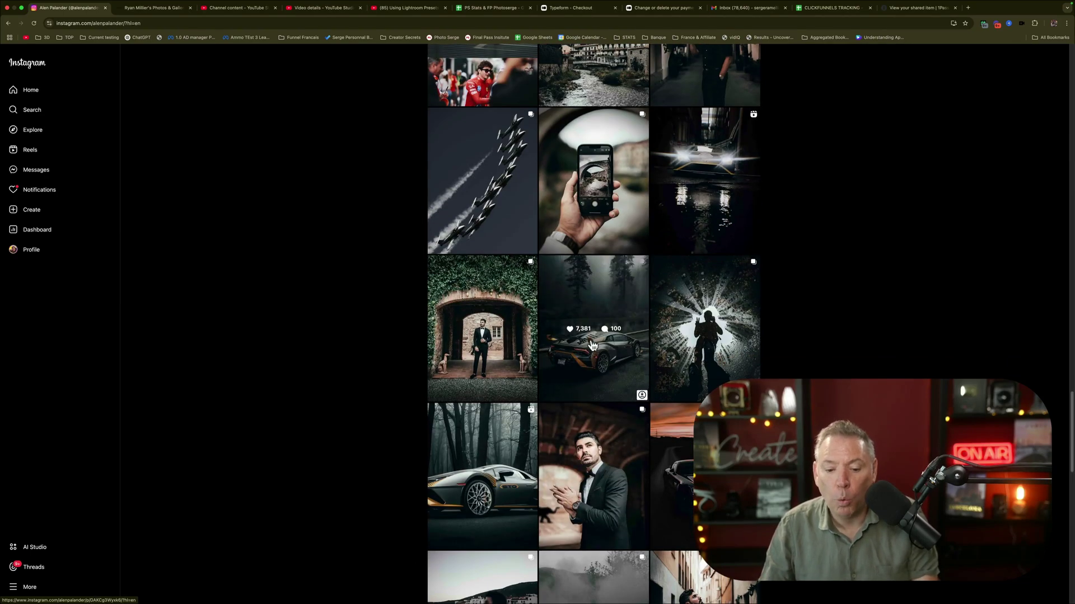
scroll(493, 168, "up", 3)
scroll(513, 85, "up", 5)
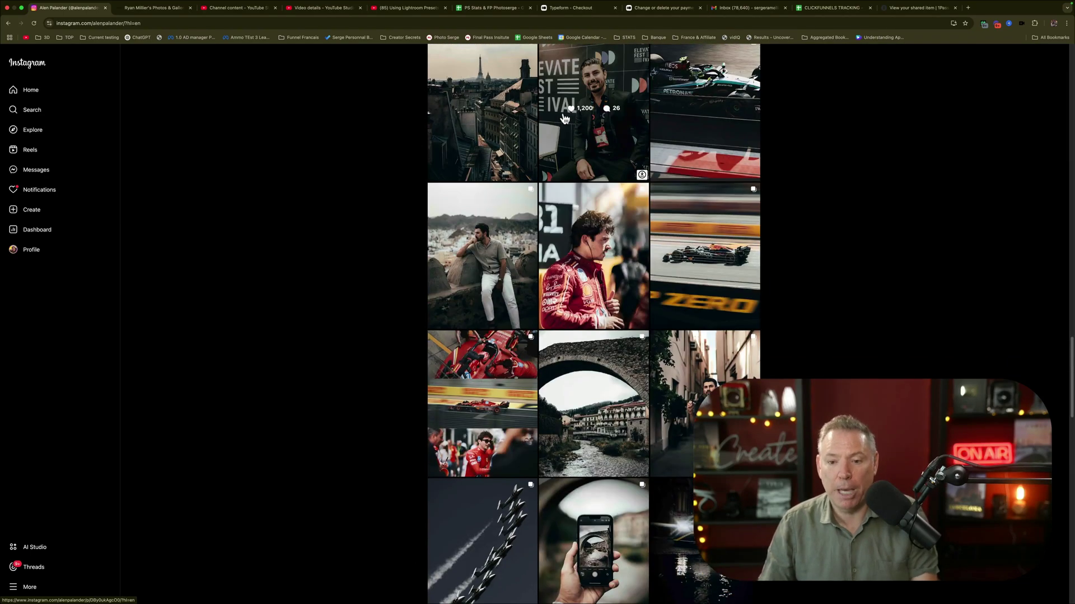
key("super+Tab")
left_click(248, 303)
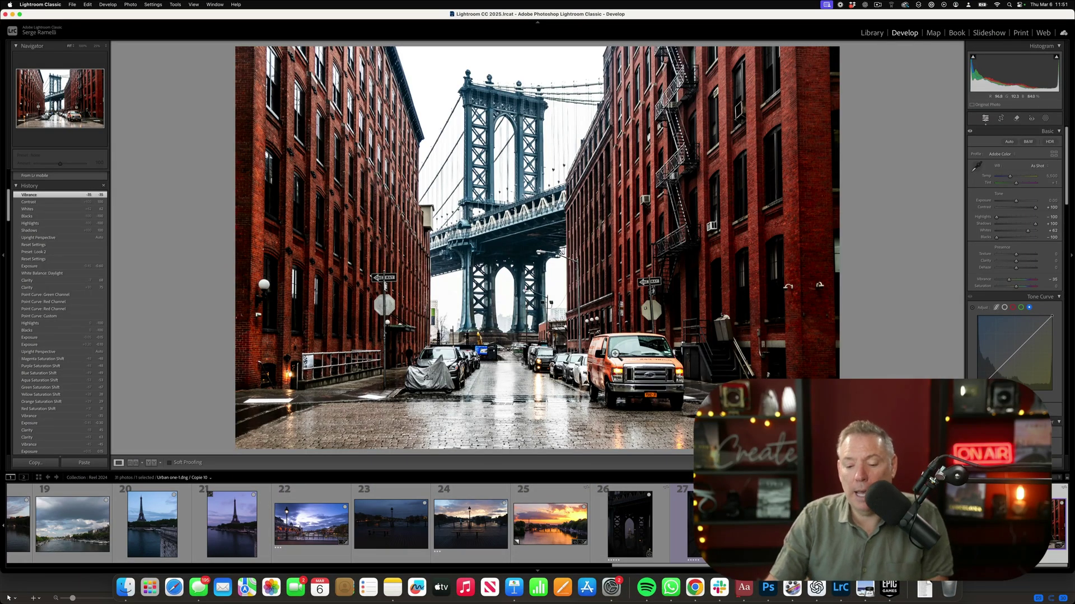
- Raise the van's saturation with the Color Mixer's targeted adjustment tool to Red +21 and Orange +51
left_click(614, 369)
left_click(614, 367)
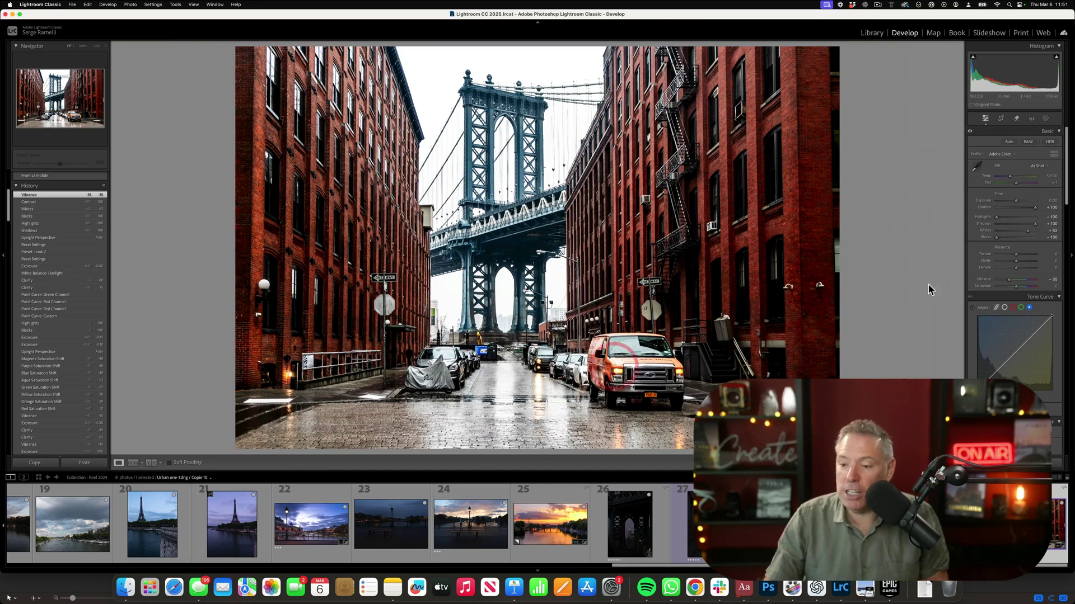
left_click_drag(1068, 199, 1059, 252)
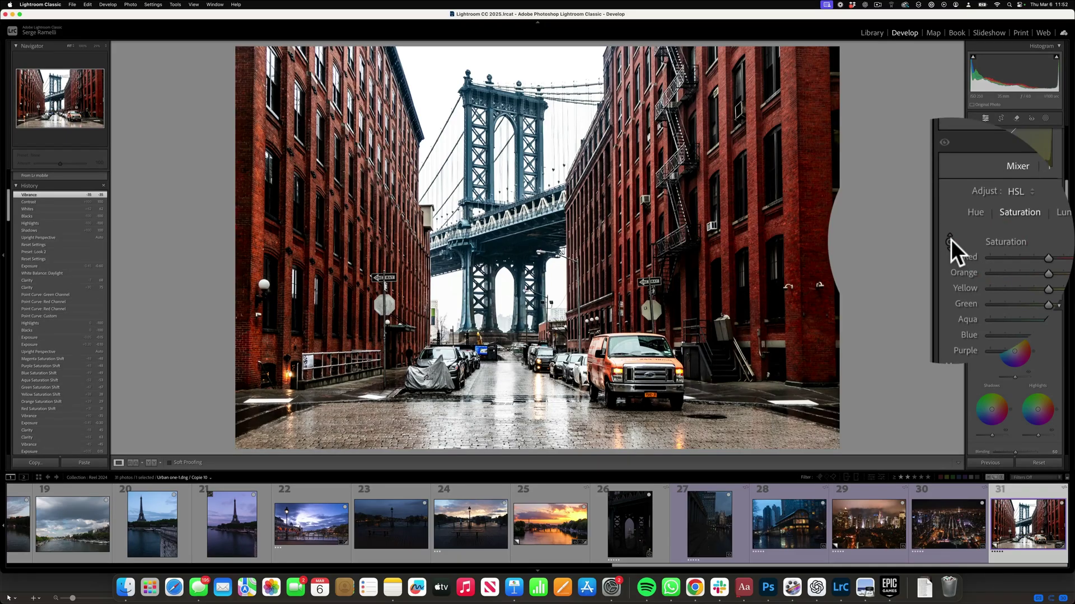
left_click(972, 242)
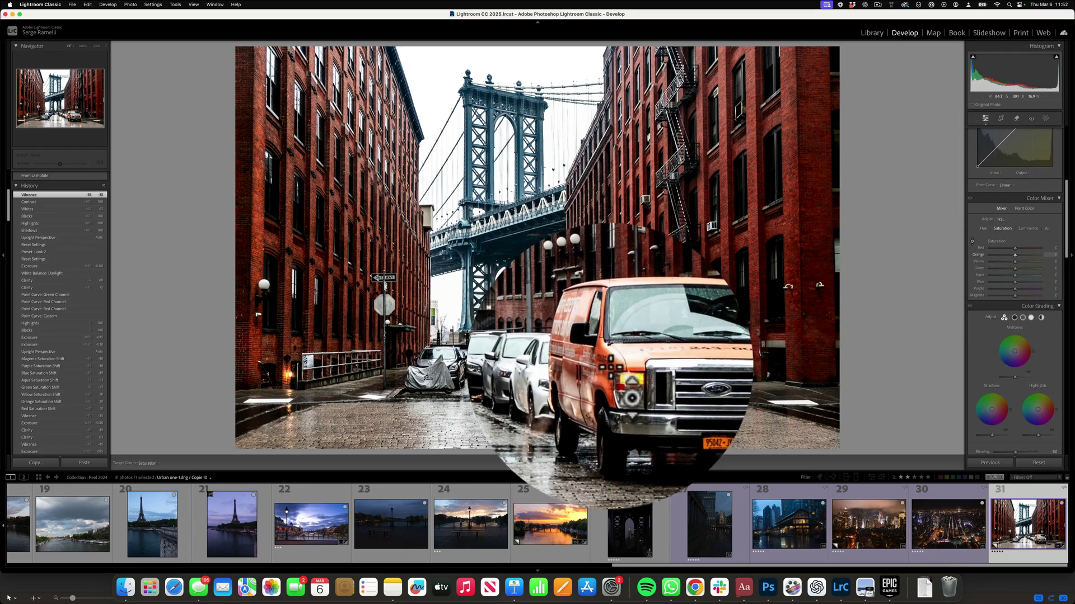
mouse_move(612, 365)
left_mouse_down()
mouse_move(610, 301)
mouse_move(609, 349)
left_mouse_up()
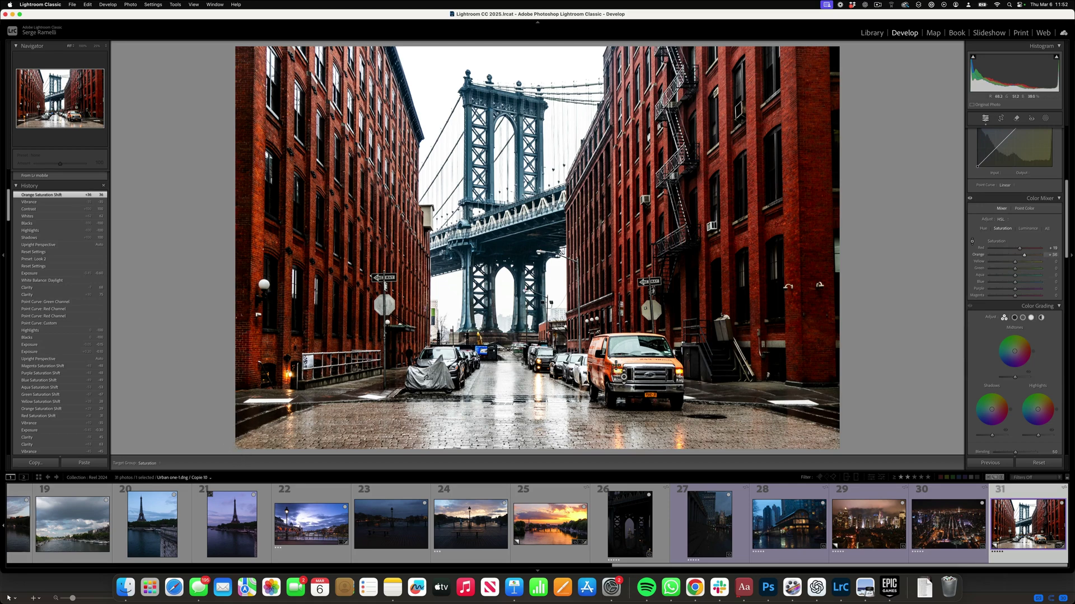
mouse_move(615, 359)
left_mouse_down()
mouse_move(615, 348)
mouse_move(616, 364)
left_mouse_up()
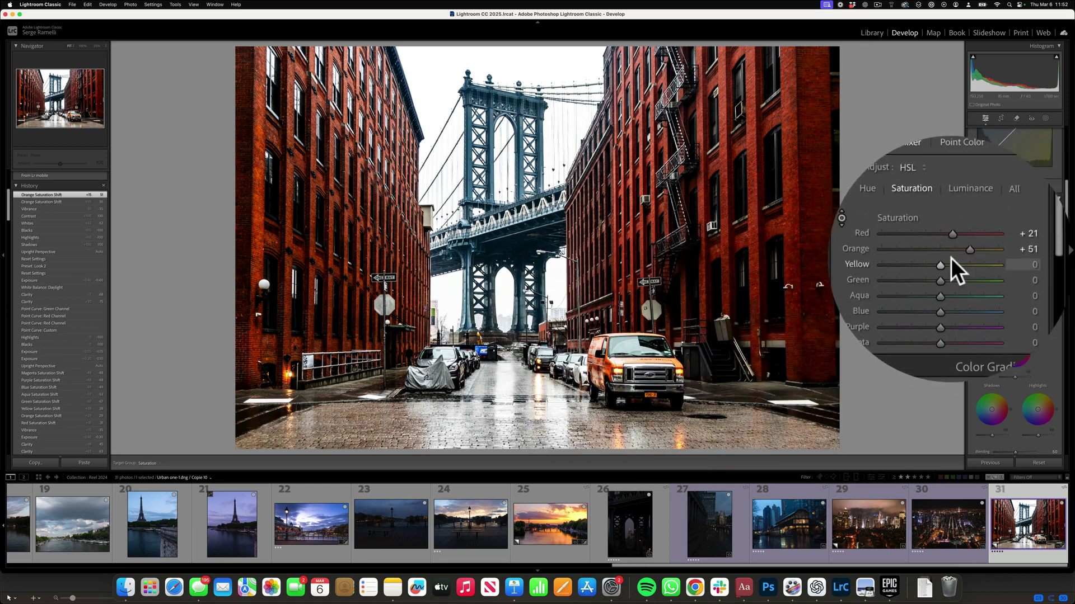
- Set Color Mixer saturation to Red −63, Orange +47, Yellow −60, Green −86, Aqua −77, Blue −61, Purple −65 and Magenta −66
left_click_drag(966, 254, 954, 280)
scroll(951, 283, "down", 8)
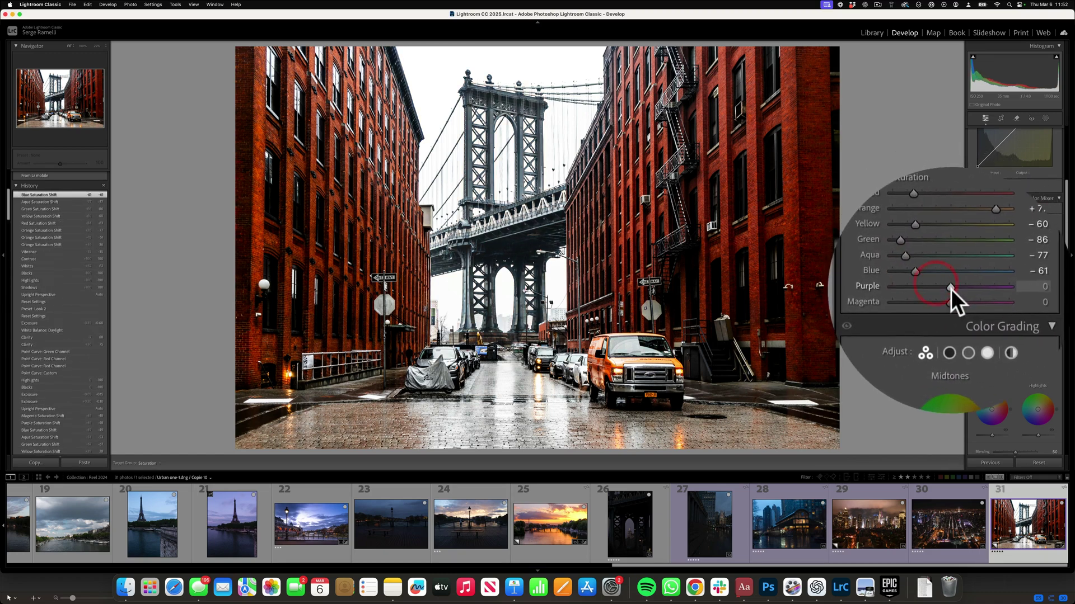
scroll(952, 287, "down", 8)
scroll(952, 296, "down", 7)
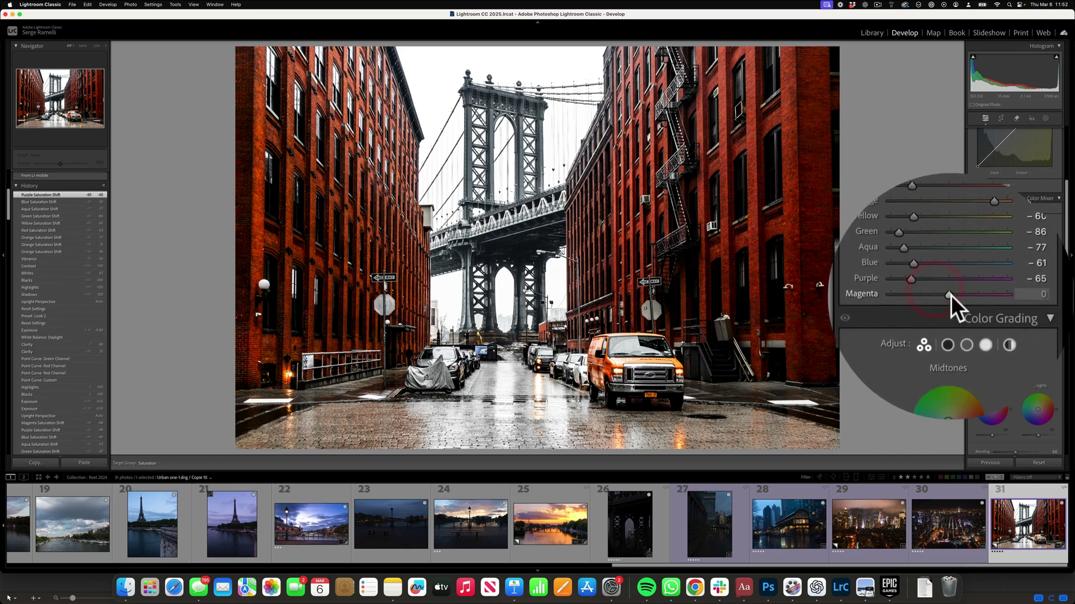
scroll(999, 295, "down", 3)
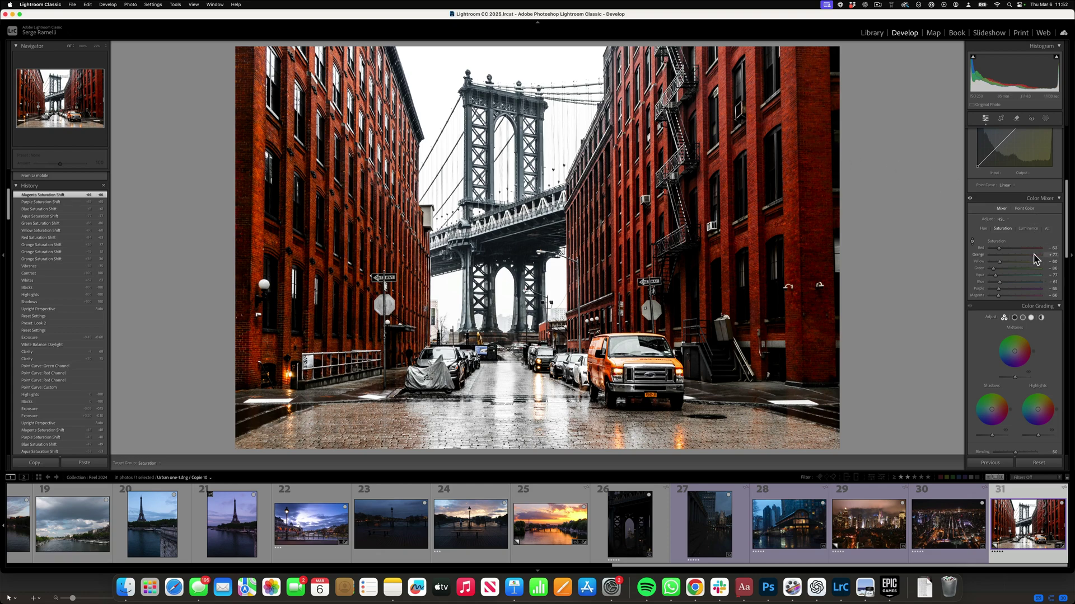
left_click_drag(1034, 256, 954, 251)
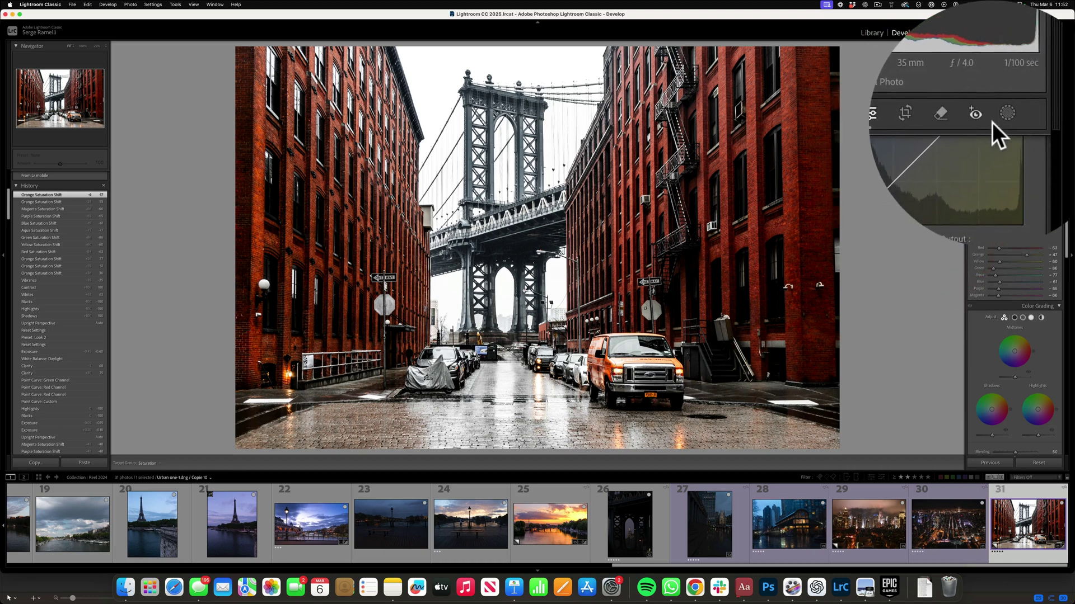
- Create an Objects mask that selects the orange van on the street
left_click(1005, 117)
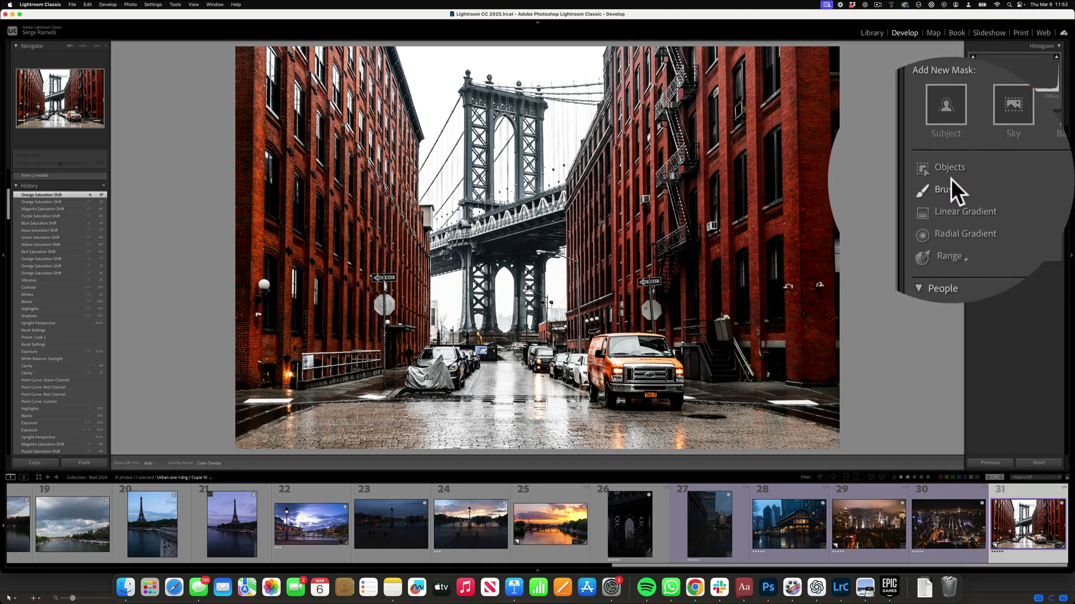
left_click(950, 179)
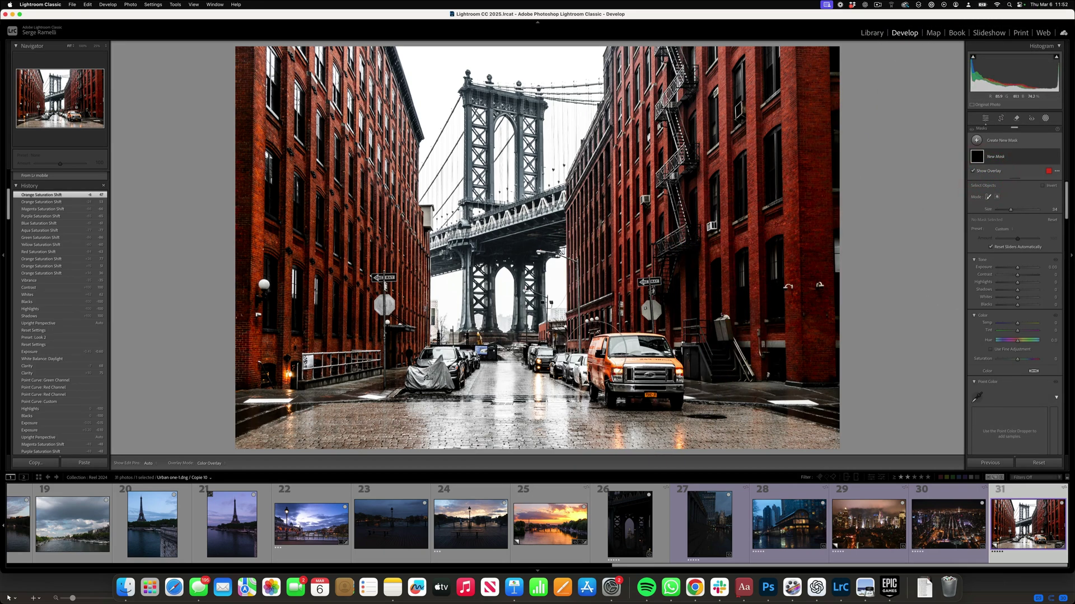
left_click_drag(672, 384, 672, 384)
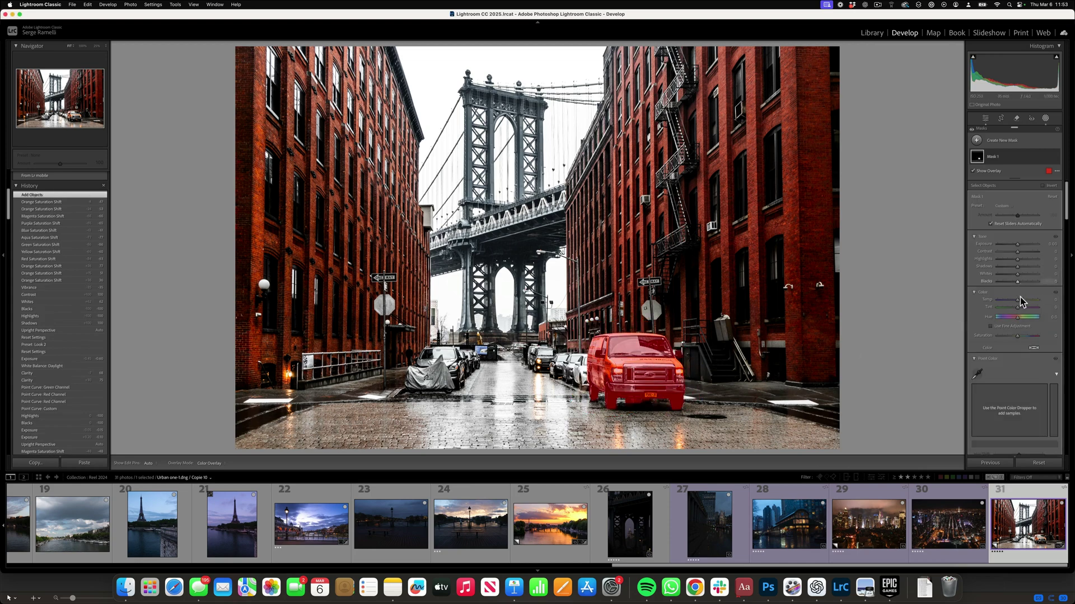
- Raise the global Orange saturation in the Color Mixer to +100
scroll(1020, 297, "down", 5)
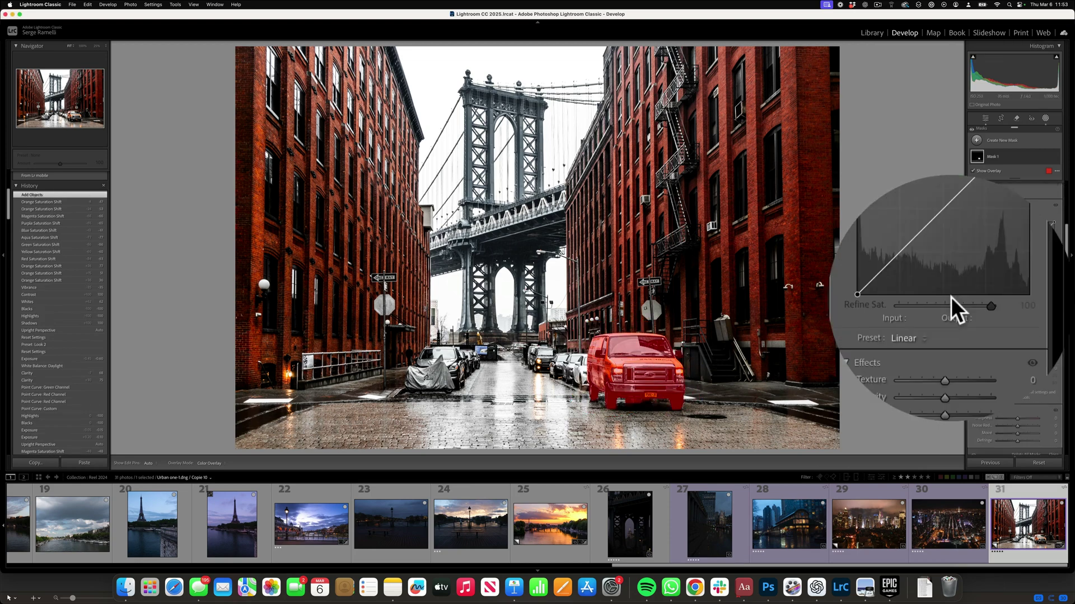
scroll(951, 297, "up", 5)
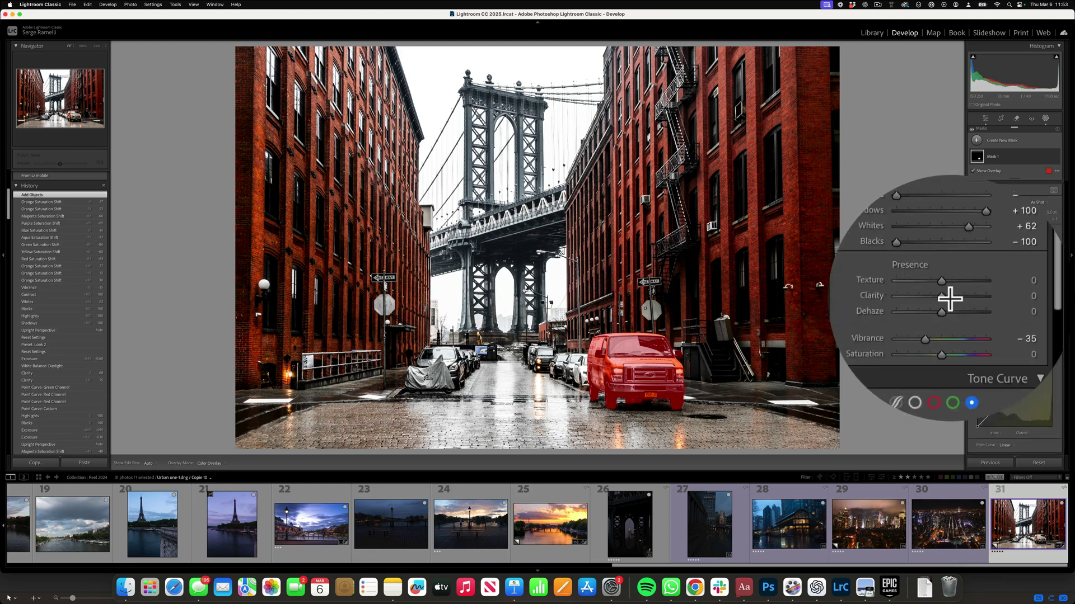
scroll(950, 298, "down", 5)
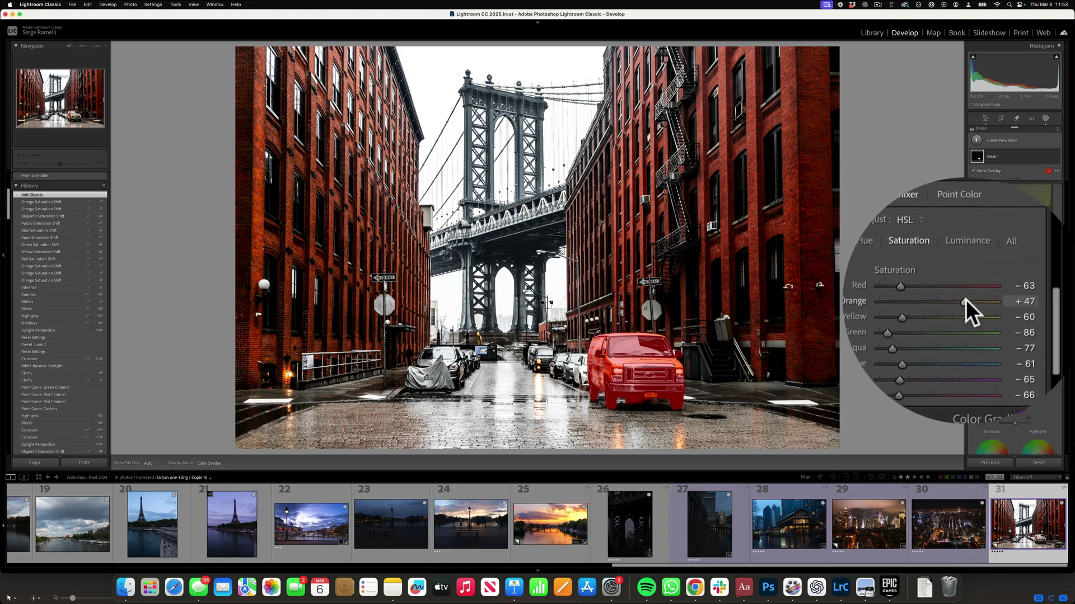
left_click_drag(966, 300, 986, 181)
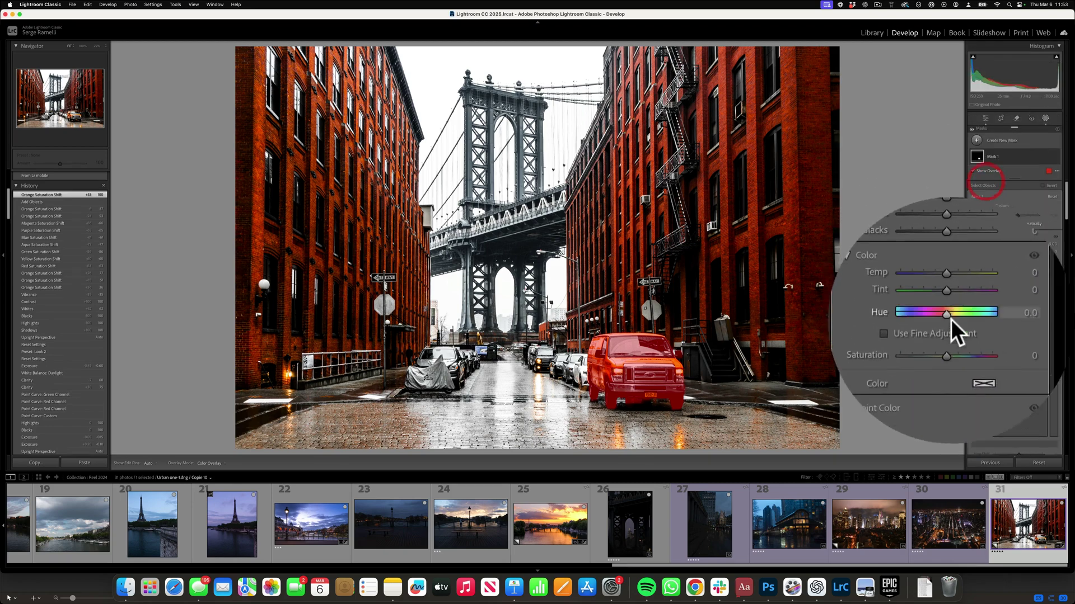
- Increase the saturation of the masked van, reduce the global Orange saturation to +32, and leave masking
left_click_drag(951, 335, 966, 334)
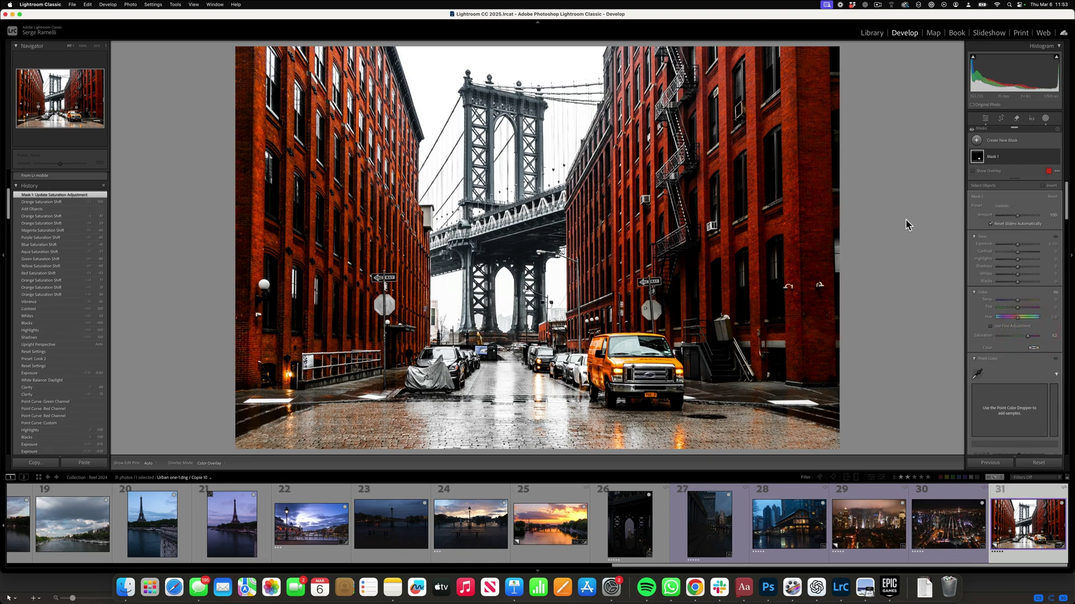
left_click_drag(1067, 205, 1018, 319)
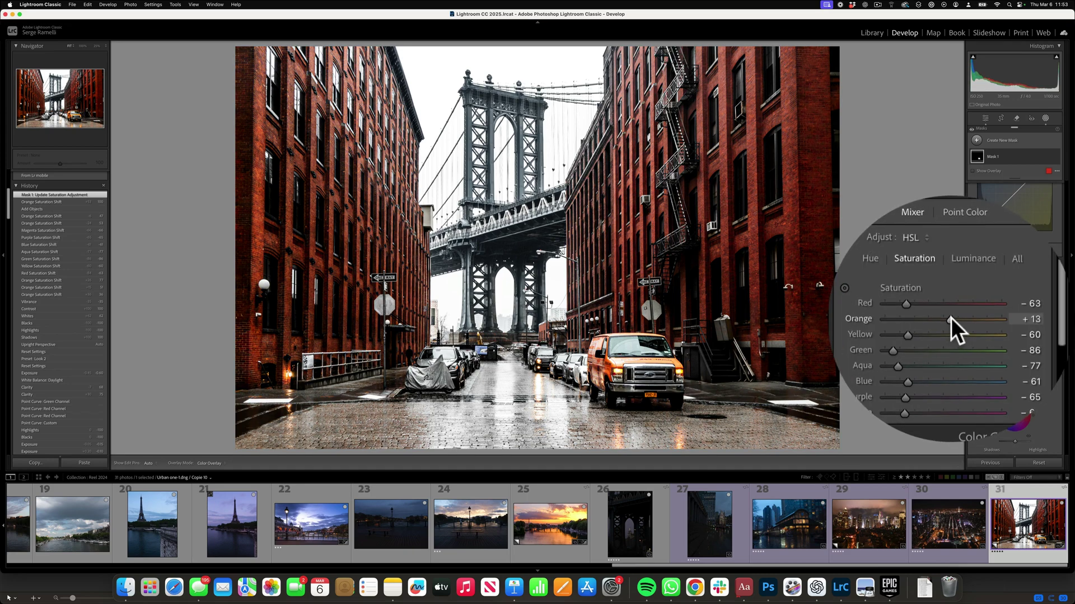
left_click(985, 118)
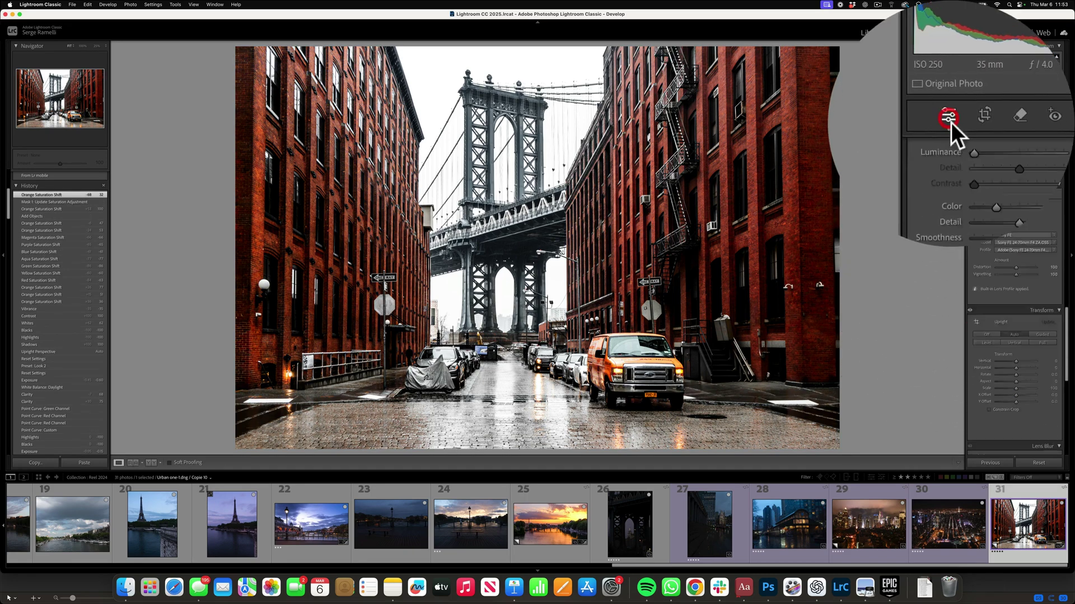
- Lower the global Exposure to darken the whole photo
left_click_drag(1068, 340, 1068, 94)
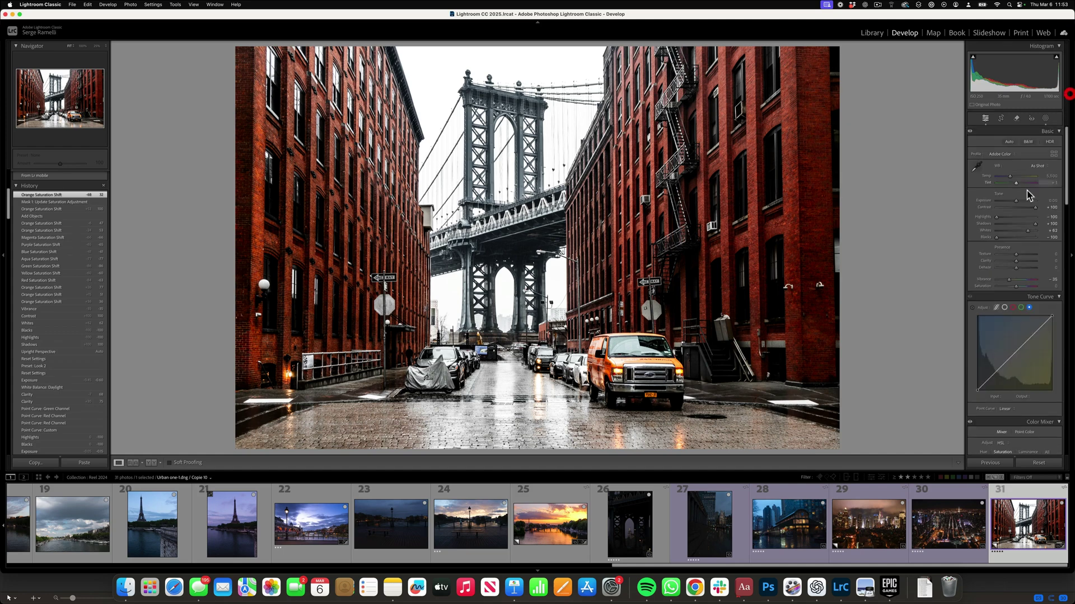
left_click_drag(1013, 202, 1014, 201)
left_click_drag(930, 200, 930, 200)
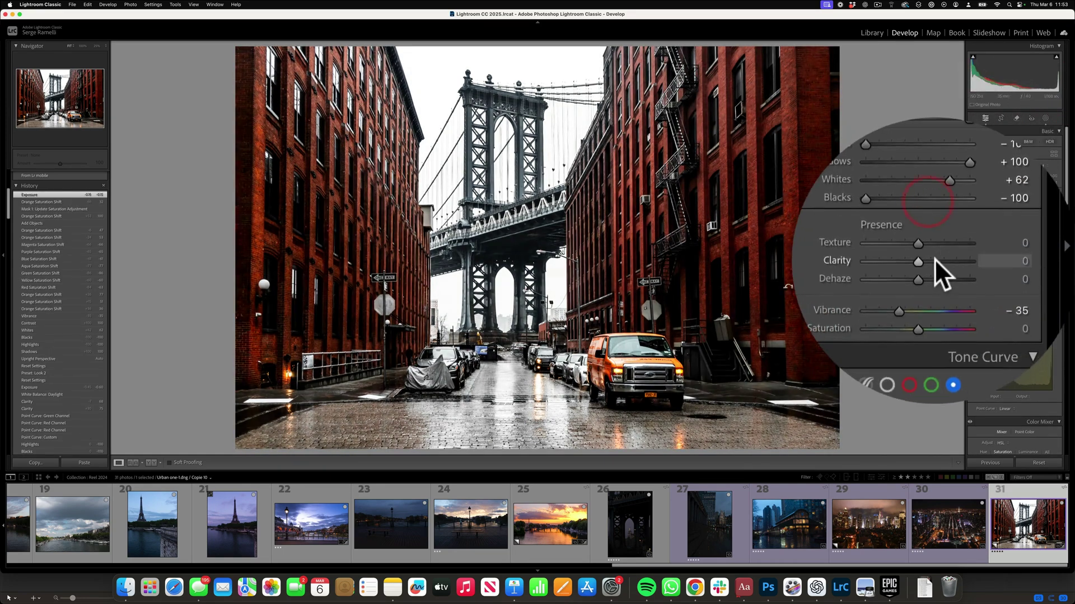
- Raise the Clarity of the bridge street photo and compare the edit with the reset photo
mouse_move(931, 259)
left_mouse_down()
mouse_move(950, 256)
mouse_move(940, 257)
left_mouse_up()
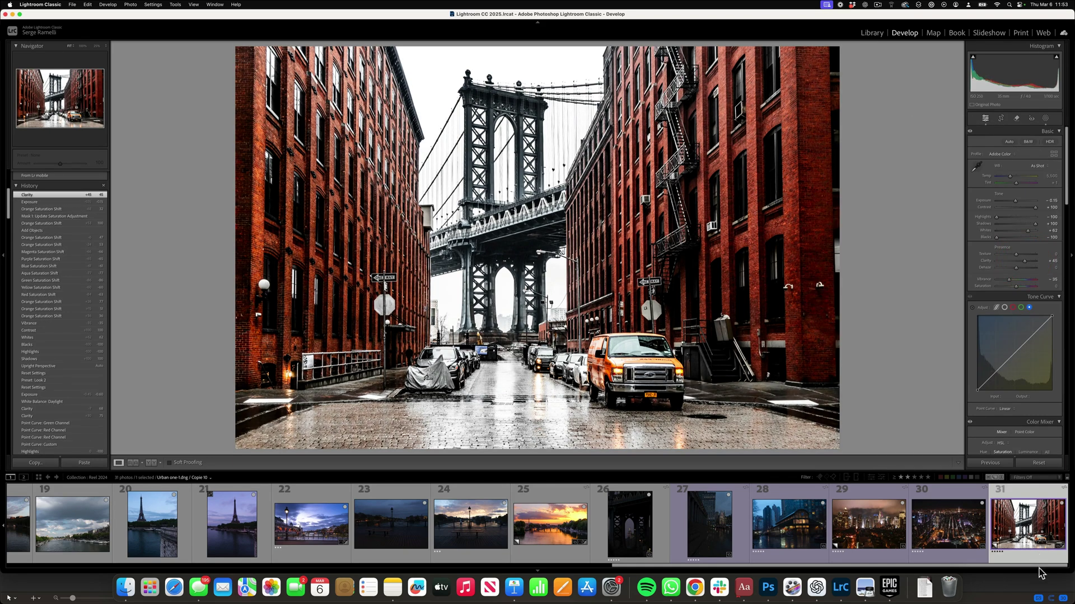
left_click(1039, 463)
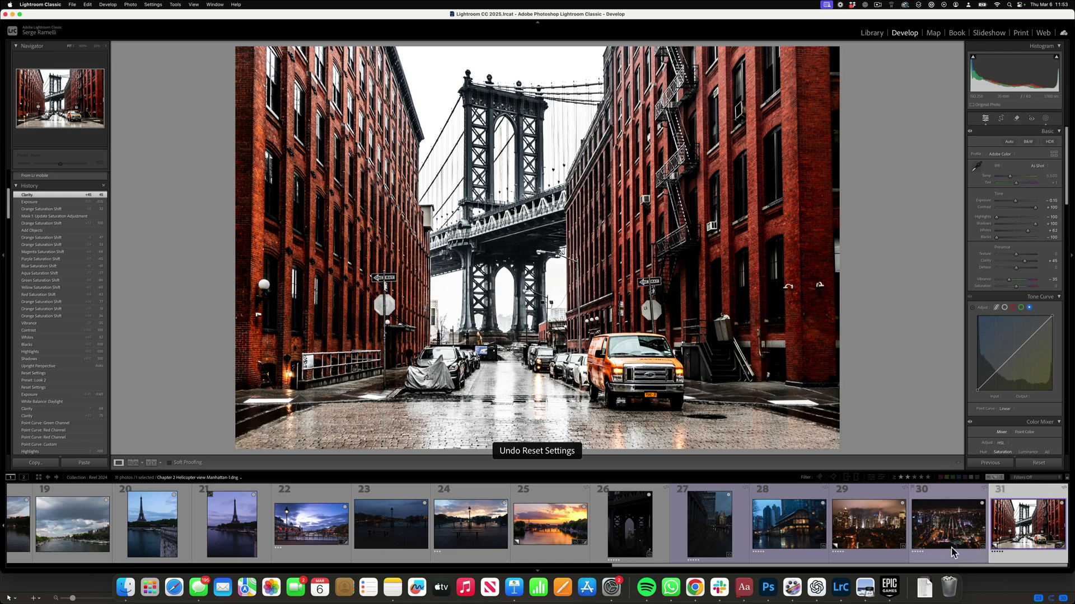
- Open the helicopter night view of Manhattan and set Highlights to −83, Shadows to +100, Whites to +84 and Blacks to −69
left_click(952, 551)
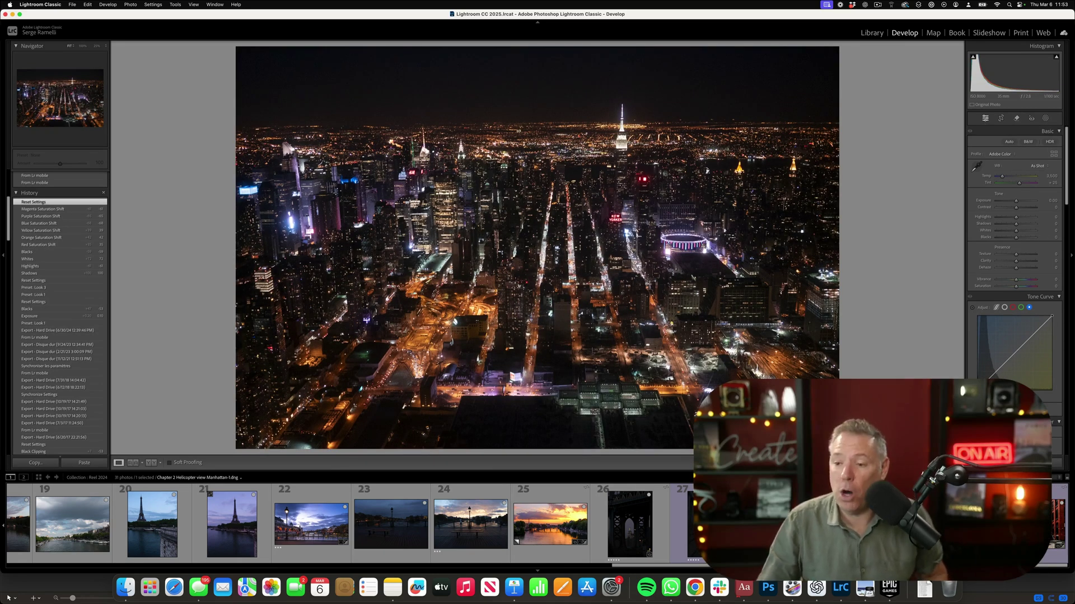
left_click_drag(951, 219, 902, 203)
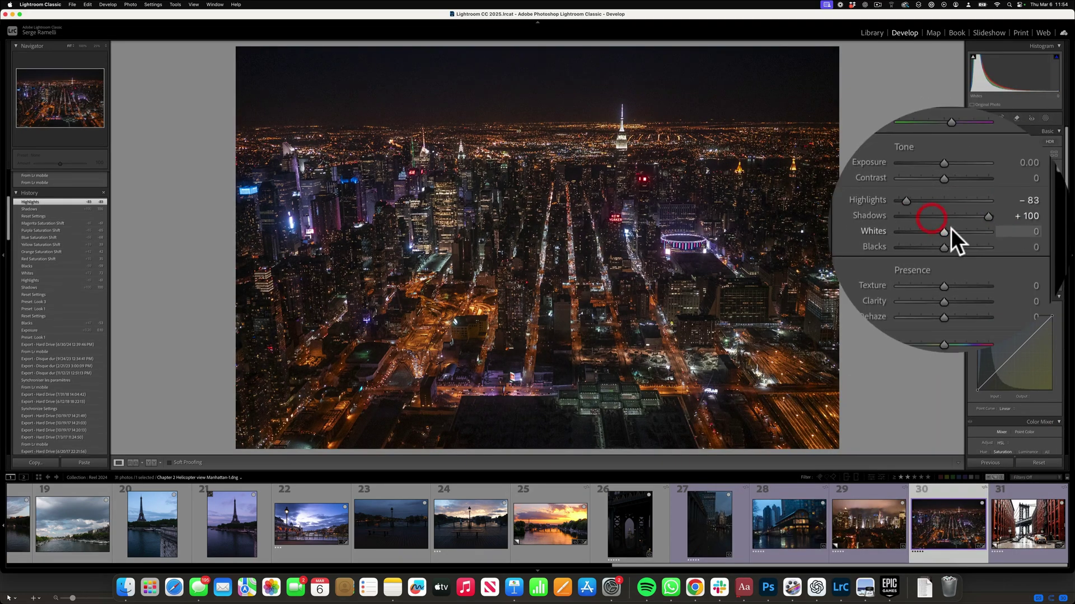
mouse_move(951, 230)
left_mouse_down()
mouse_move(980, 227)
mouse_move(951, 237)
left_mouse_up()
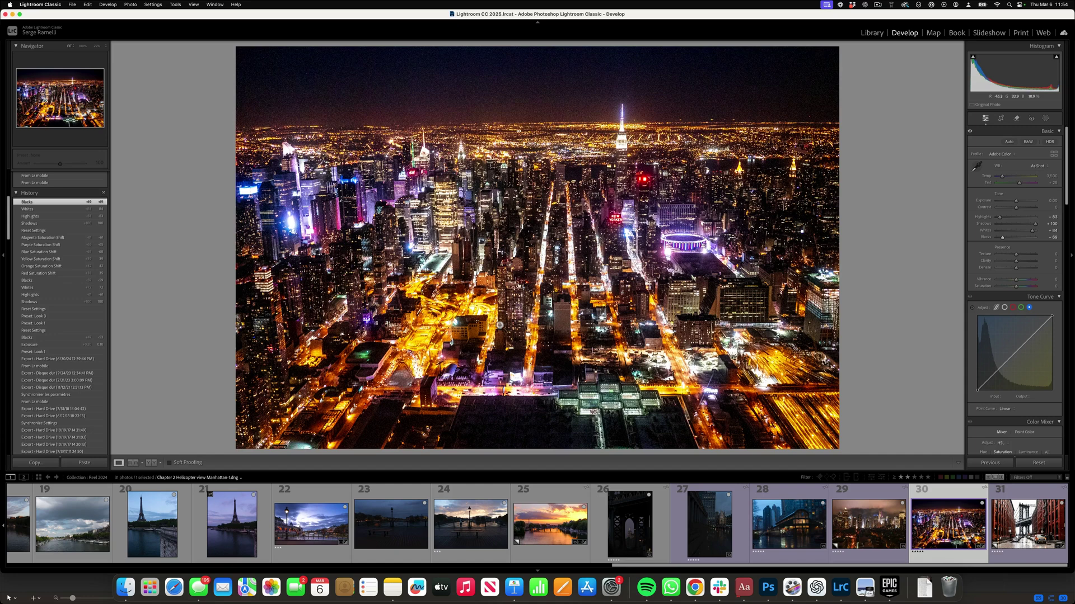
- Set Color Mixer saturation to −100 for Red, Green, Aqua, Purple and Magenta, Orange +38 and Yellow +26, and strongly lower Blue
left_click_drag(1069, 199, 1063, 250)
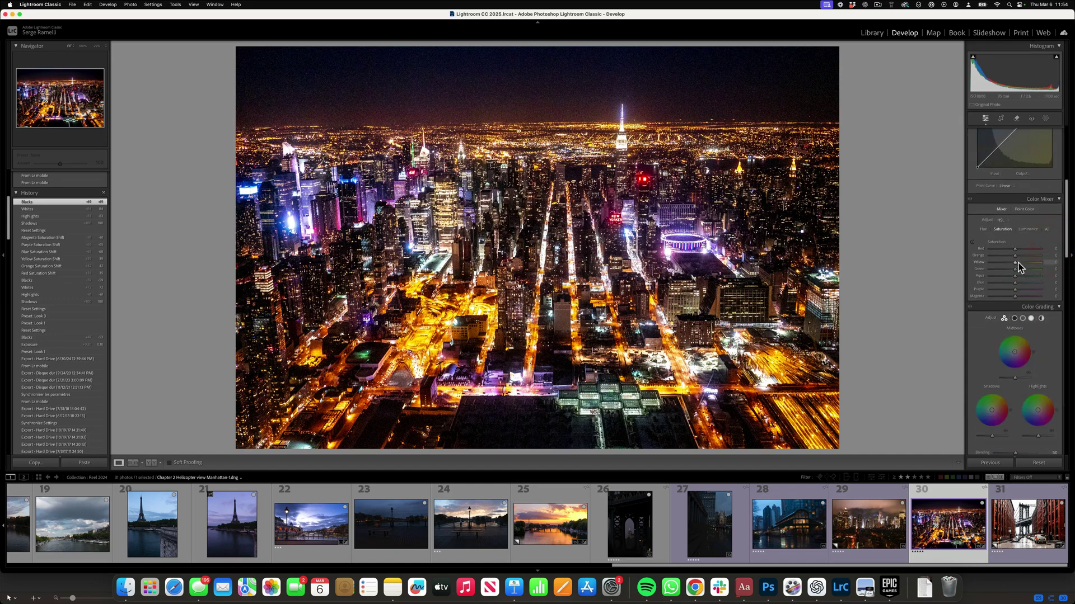
left_click_drag(999, 269, 873, 249)
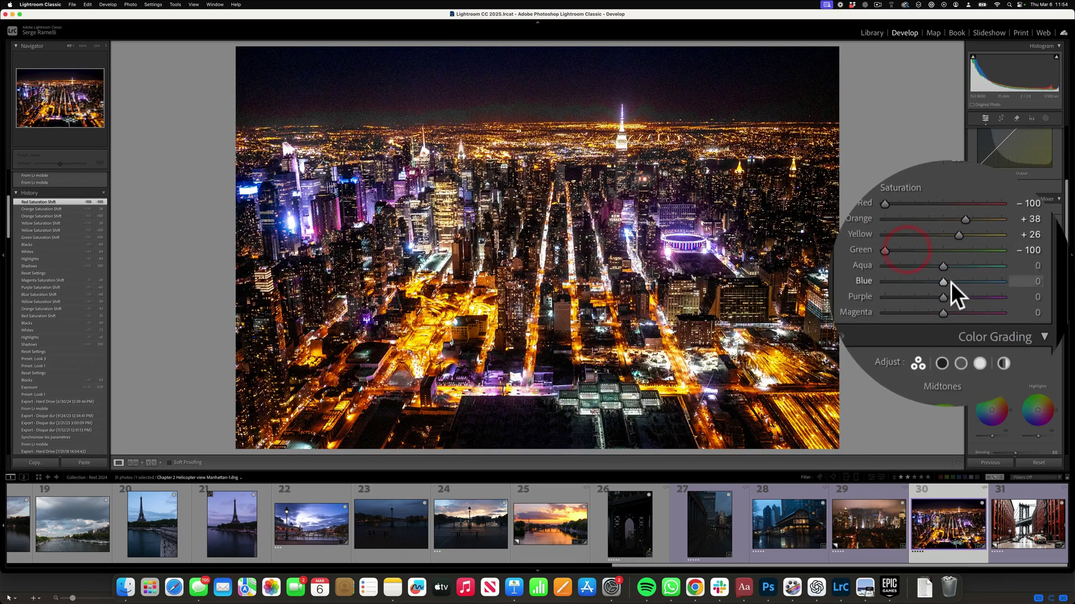
left_click_drag(951, 274, 865, 273)
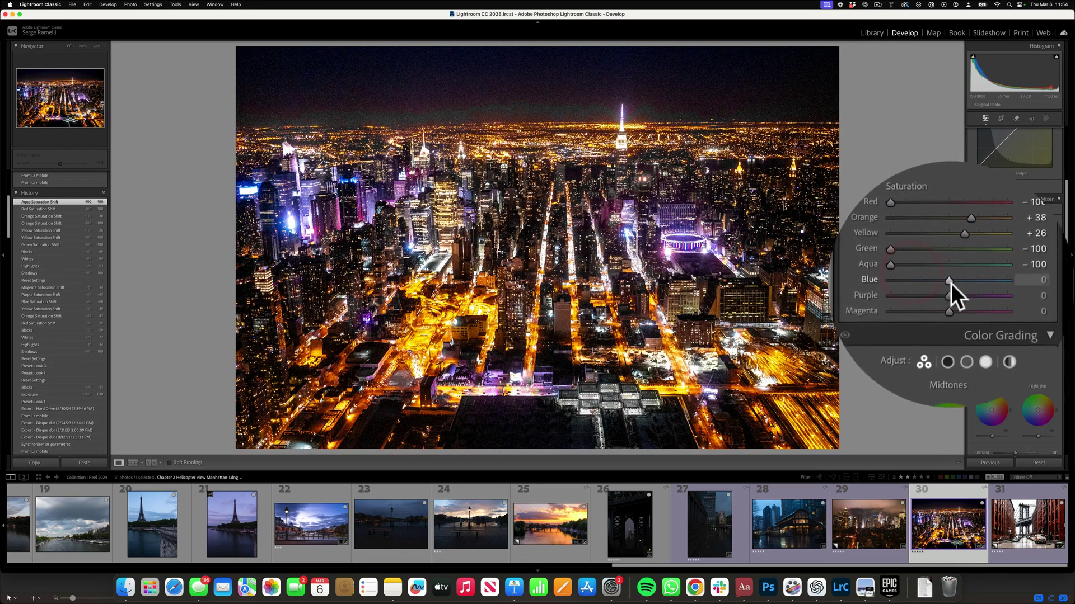
left_click_drag(951, 289, 968, 280)
left_click_drag(956, 280, 878, 302)
left_click(952, 294)
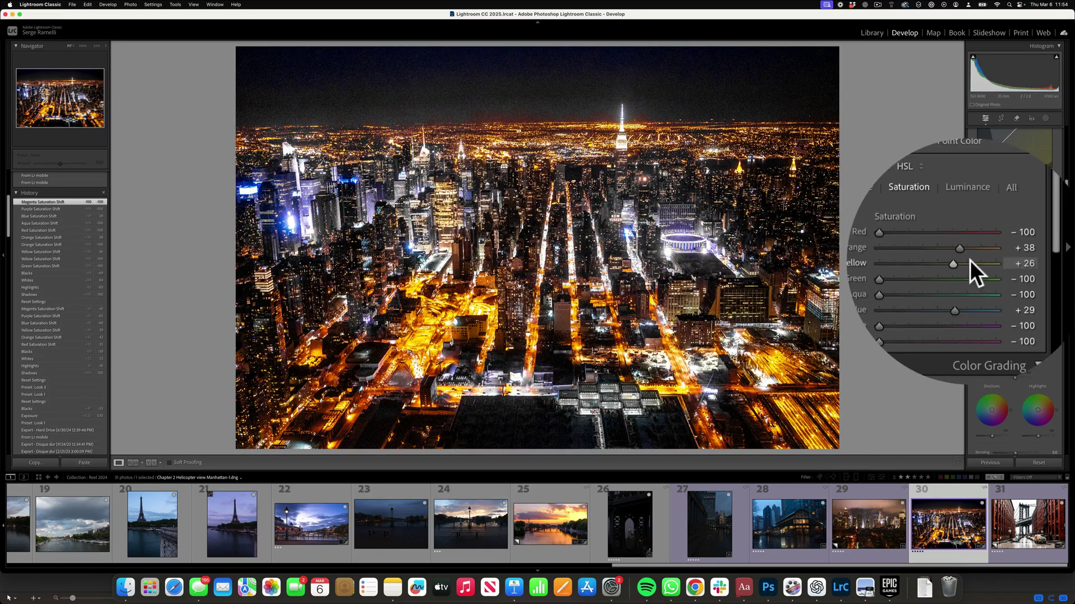
left_click(951, 281)
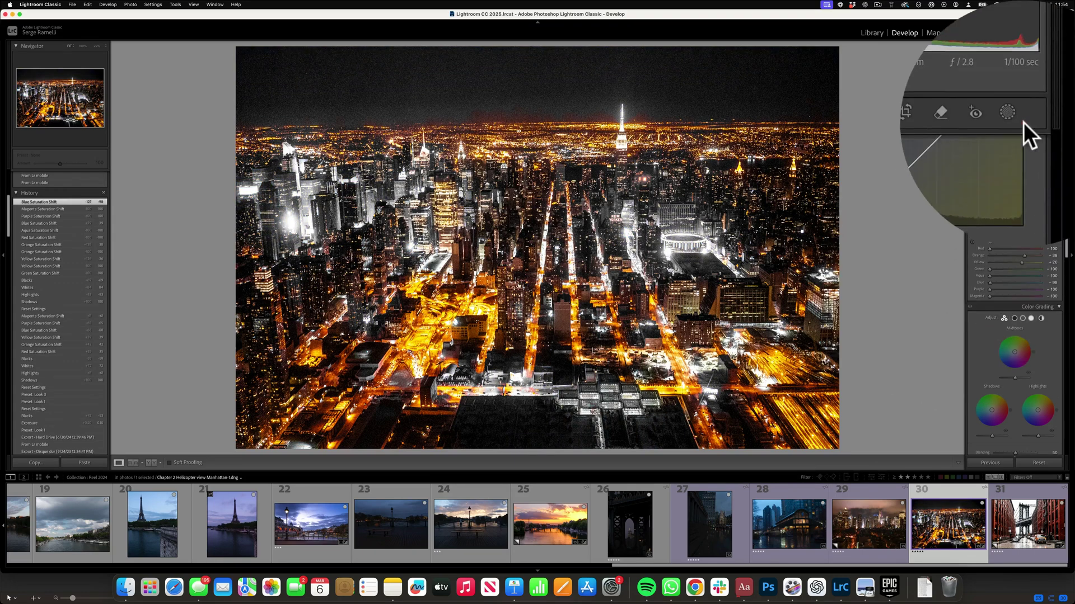
- Raise the Manhattan photo's Contrast and set Temp to 3,427, Vibrance to −44 and Clarity to +3
left_click(1018, 124)
left_click_drag(1053, 209, 1043, 122)
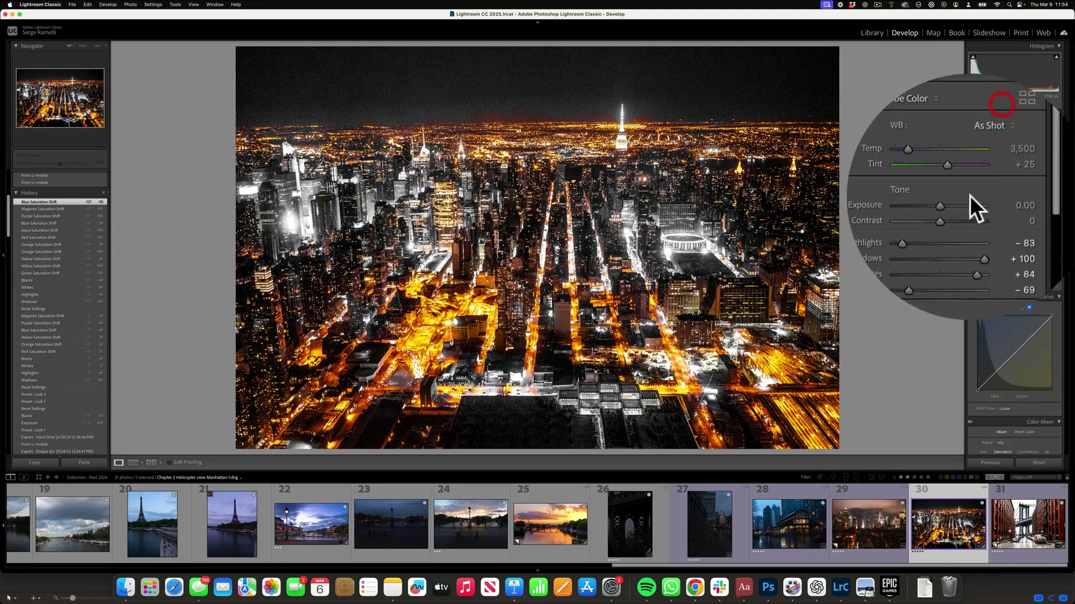
left_click_drag(952, 210, 961, 206)
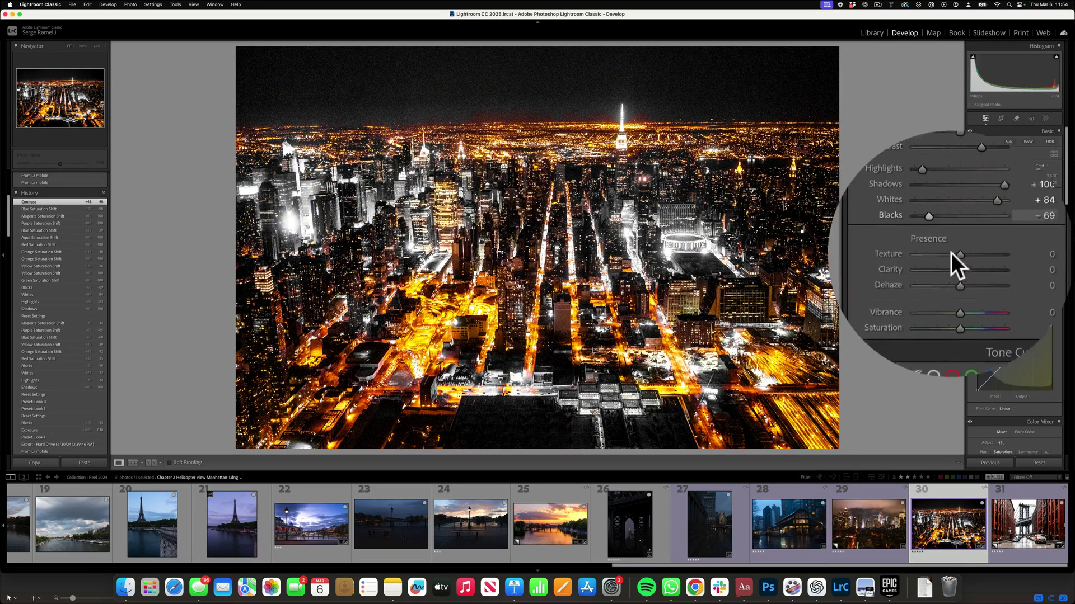
left_click_drag(952, 278, 953, 278)
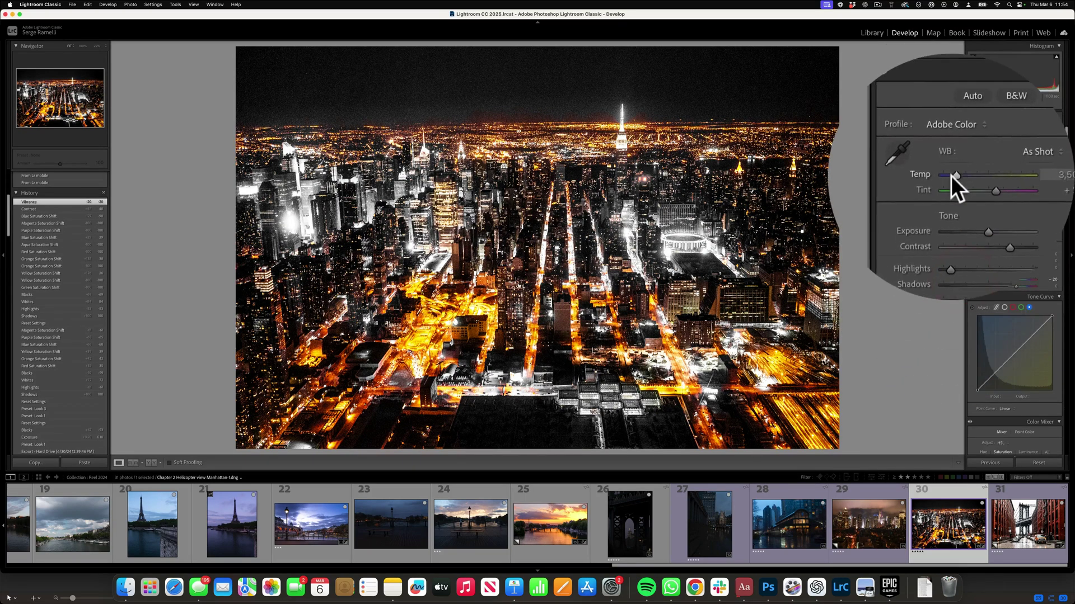
left_click_drag(950, 174, 951, 177)
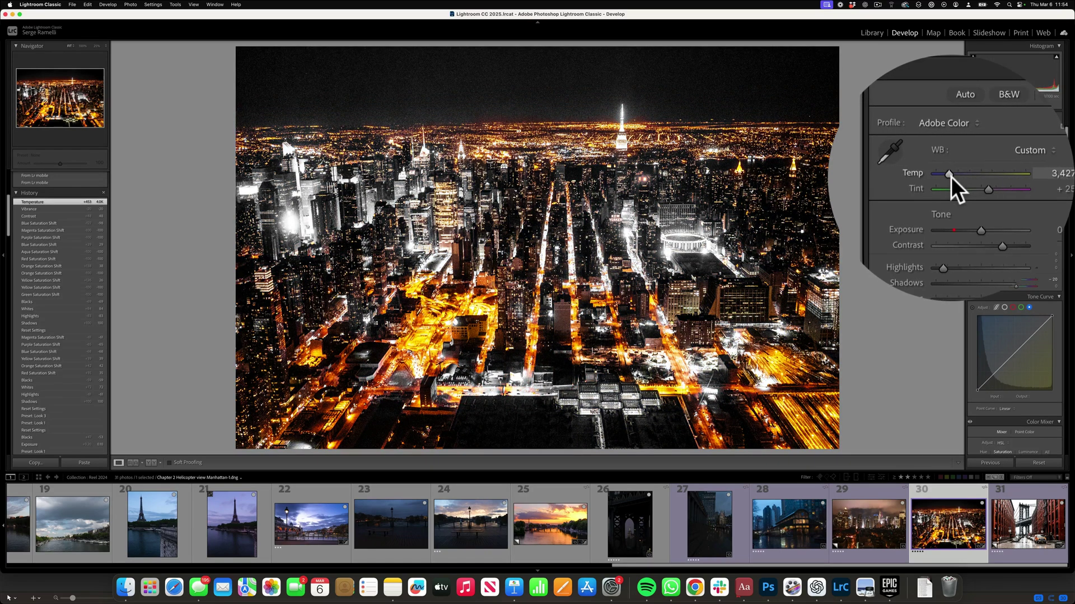
mouse_move(961, 278)
left_mouse_down()
mouse_move(949, 278)
mouse_move(960, 259)
mouse_move(950, 264)
left_mouse_up()
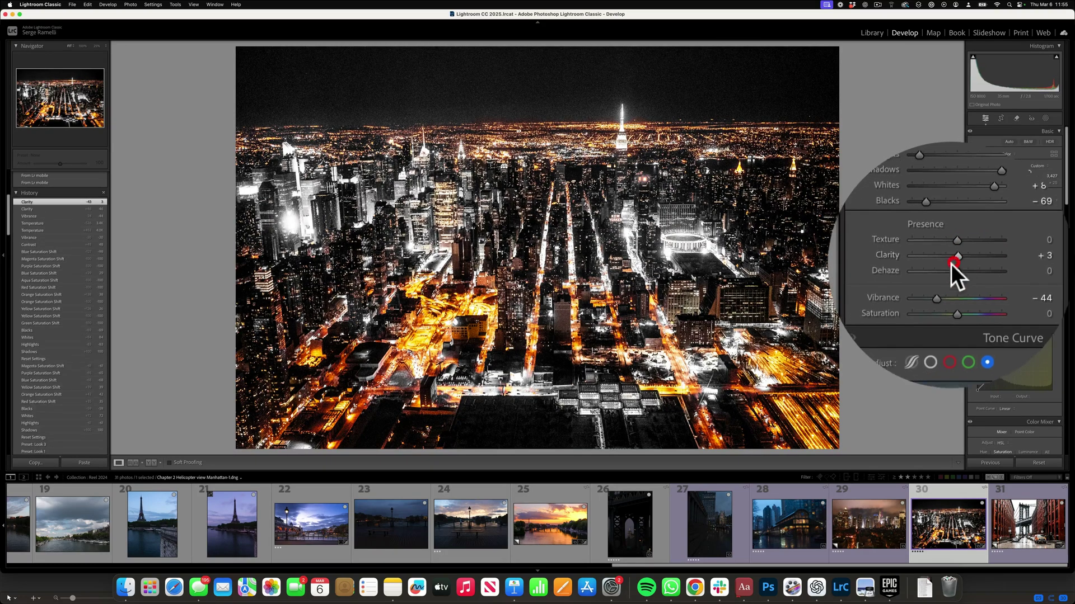
- Create a denoised version of the Manhattan photo with Enhance and compare its edit with the reset settings
left_click(608, 96)
left_click(611, 215)
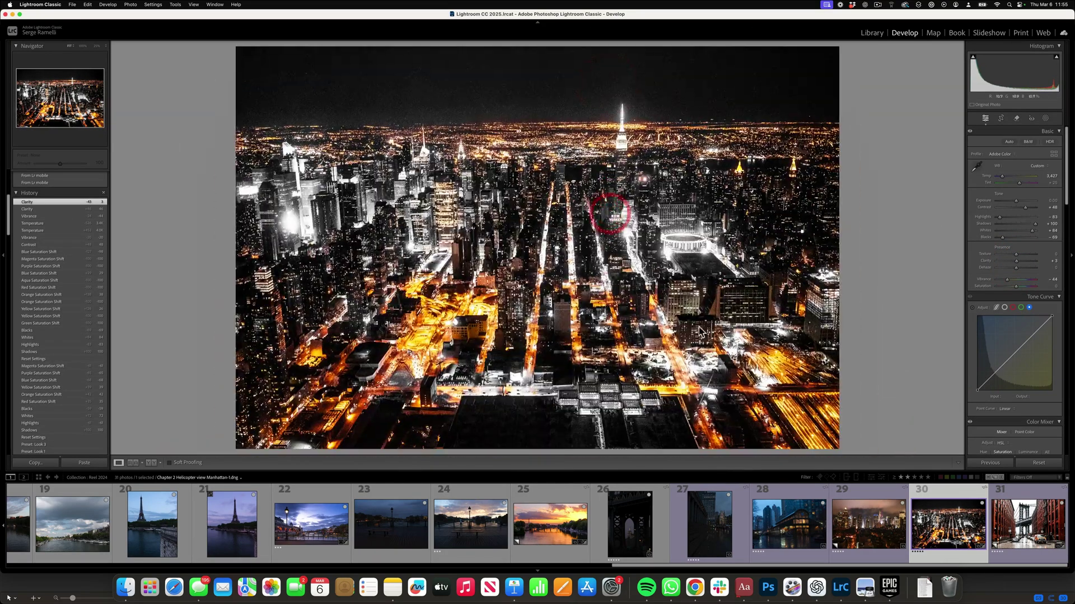
right_click(950, 506)
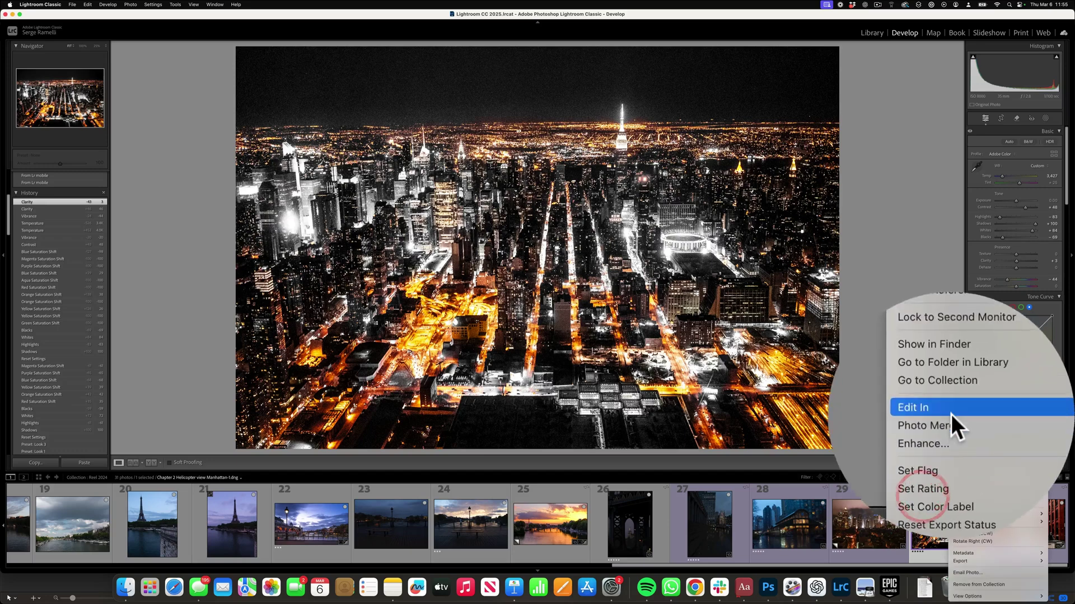
left_click(979, 430)
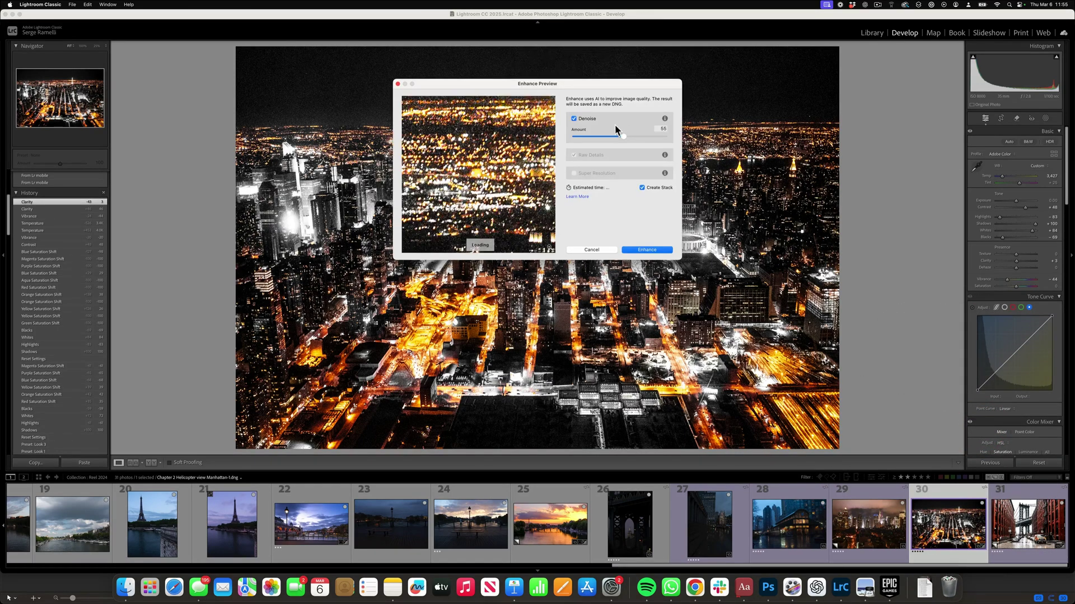
left_click(656, 249)
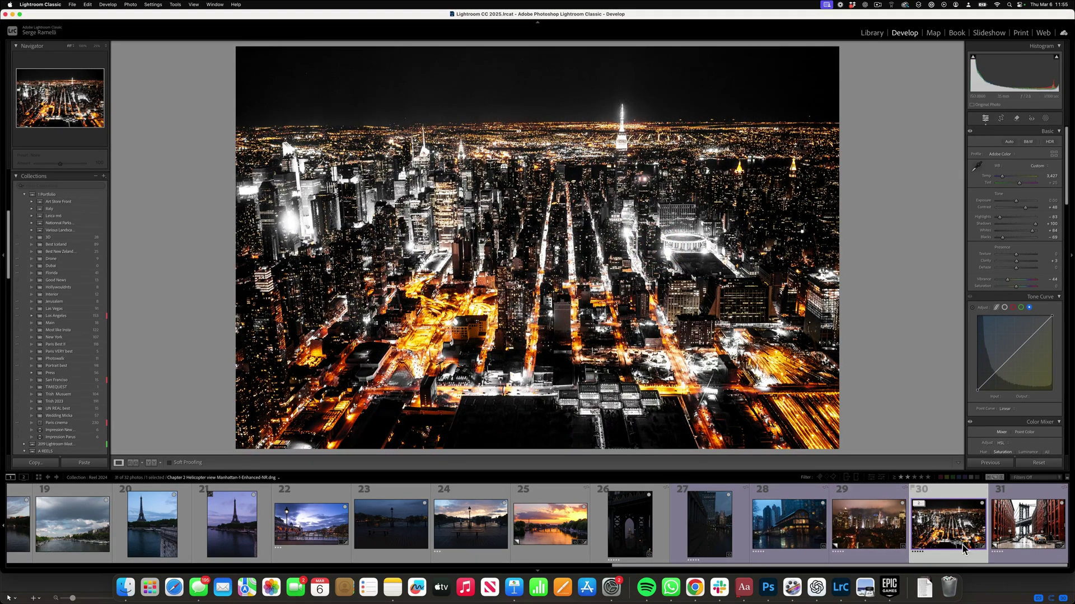
left_click(1040, 463)
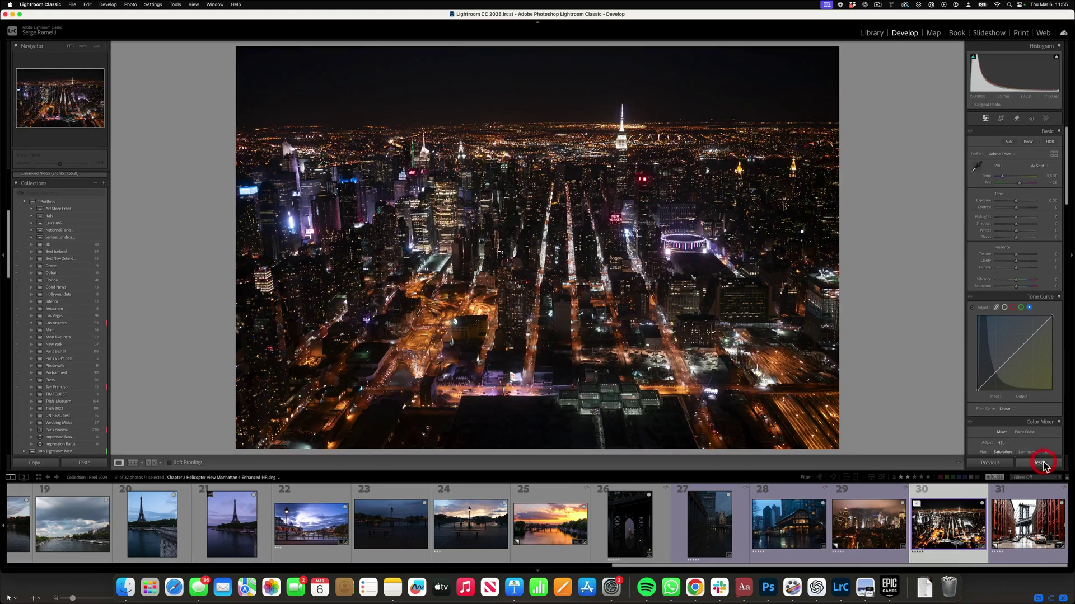
key("super+z")
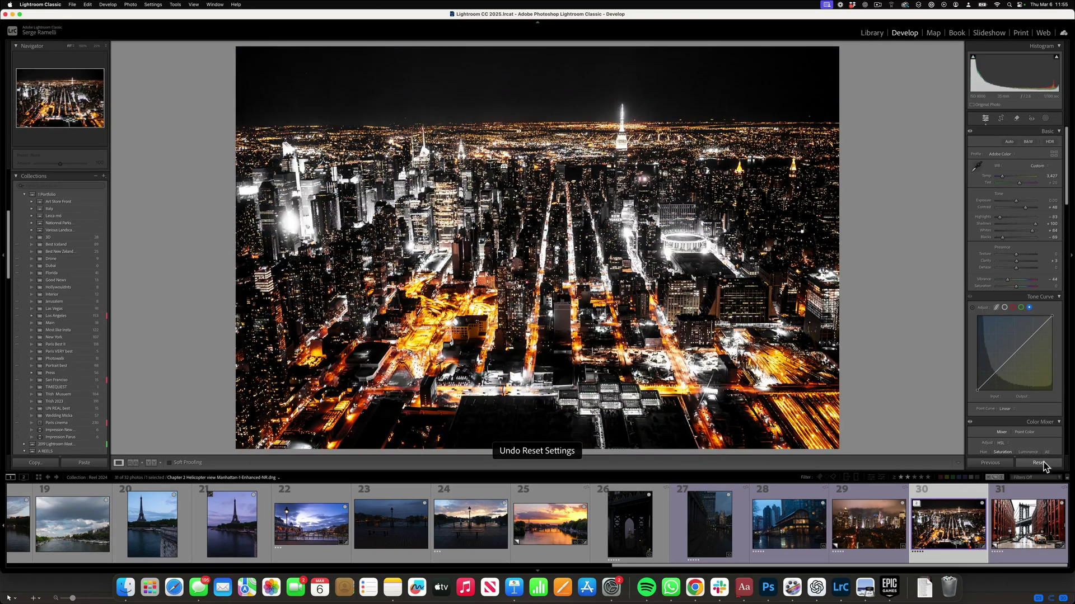
- Raise Blue and Aqua saturation to +100 on the denoised photo and settle Red, Orange, Yellow and Green at mild reductions
left_click_drag(1068, 194, 1067, 273)
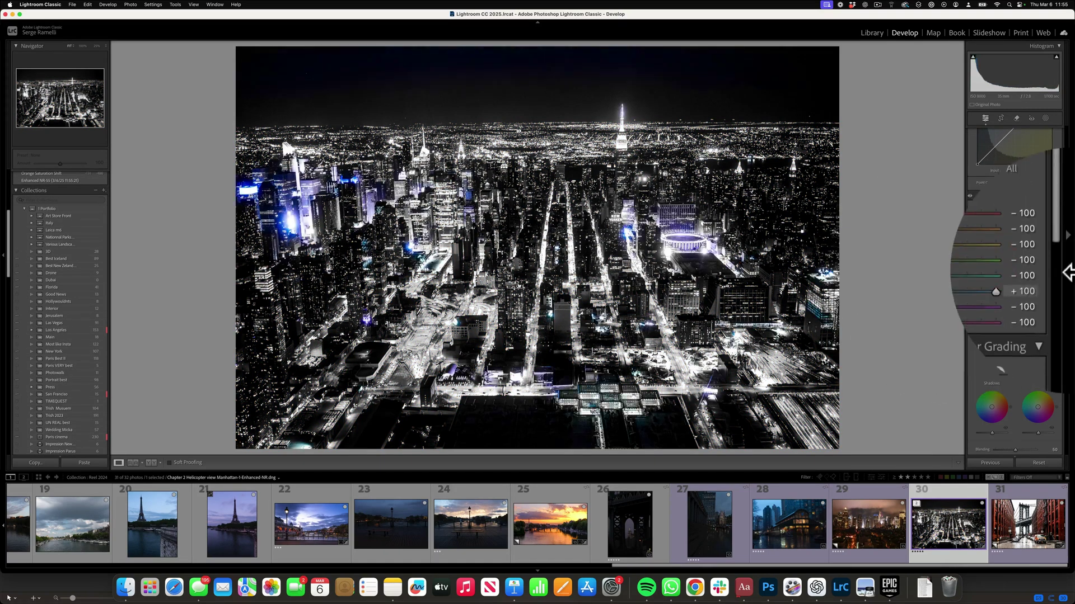
left_click_drag(940, 269, 1046, 268)
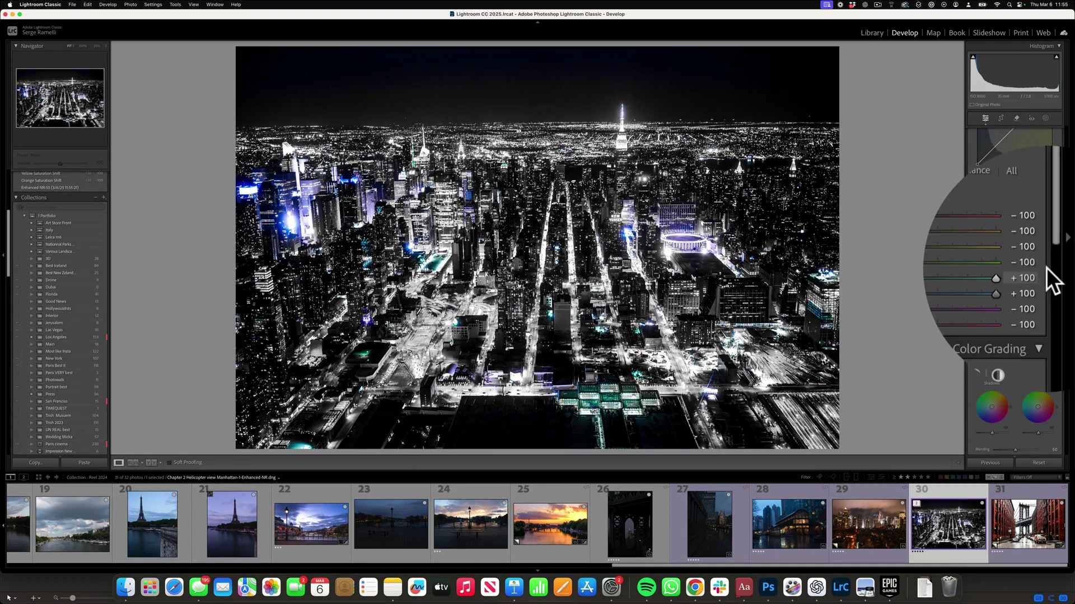
left_click(952, 266)
left_click(950, 260)
left_click(951, 252)
left_click(950, 246)
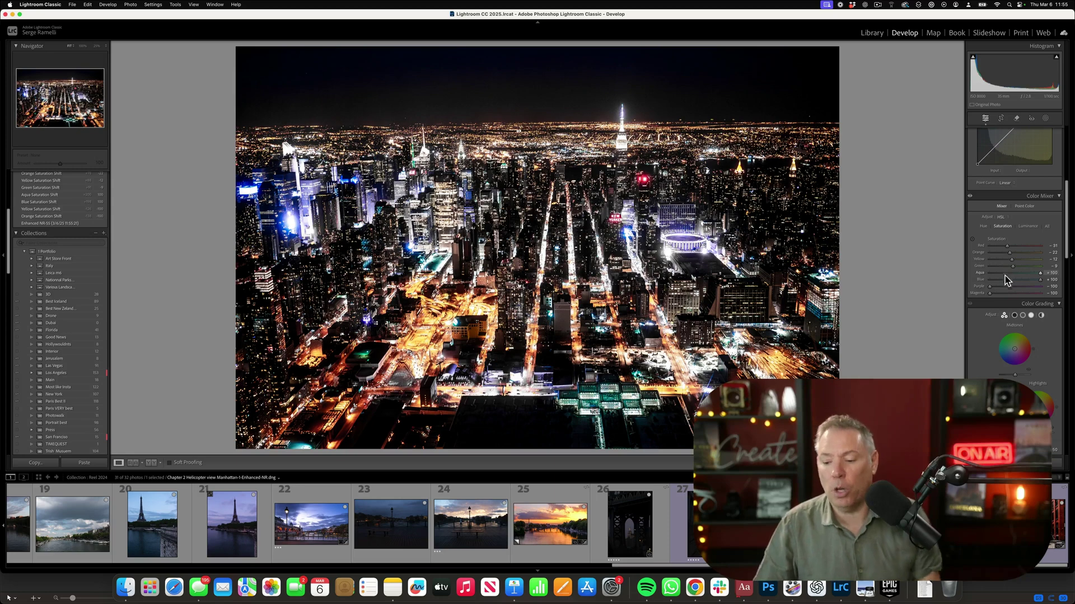
- Open the cloudy New York skyline night photo and set Highlights to −100, Shadows to +100, Whites to +74 and Blacks to −86
left_click(867, 512)
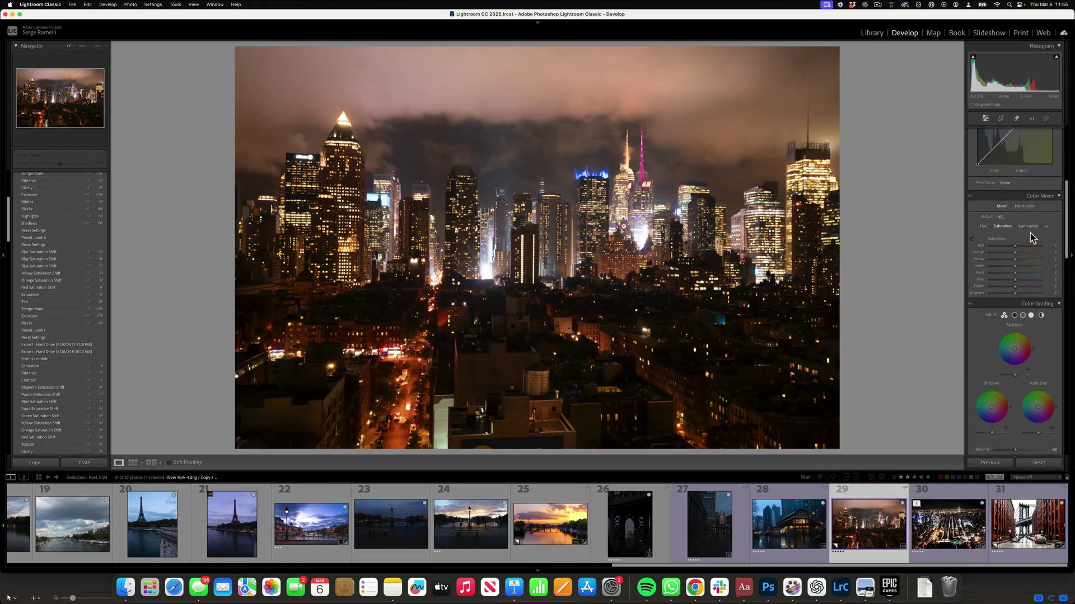
left_click_drag(1066, 241, 1066, 188)
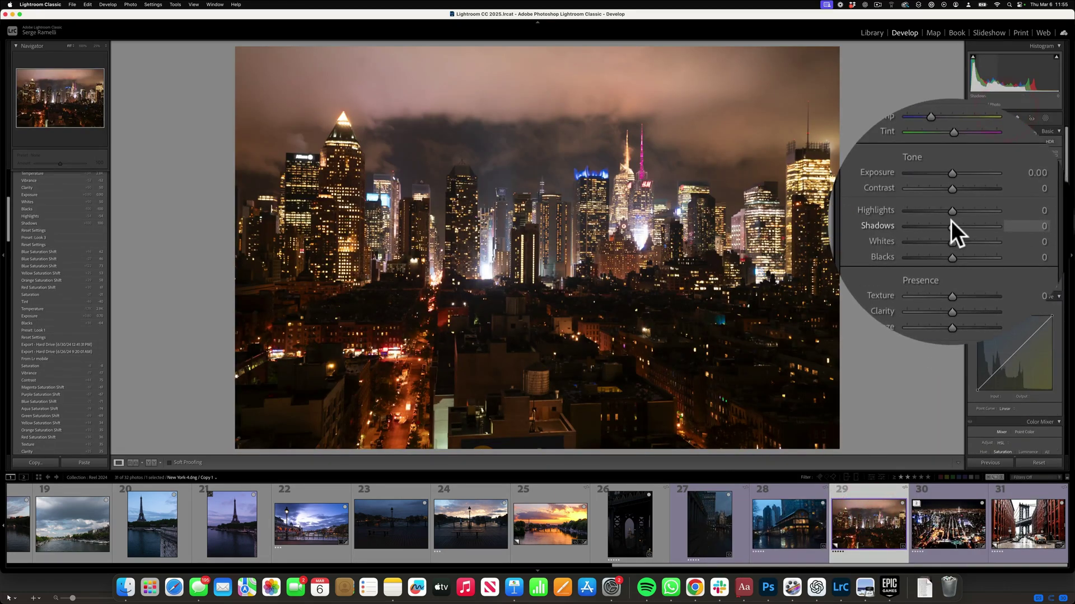
left_click_drag(1014, 225, 970, 230)
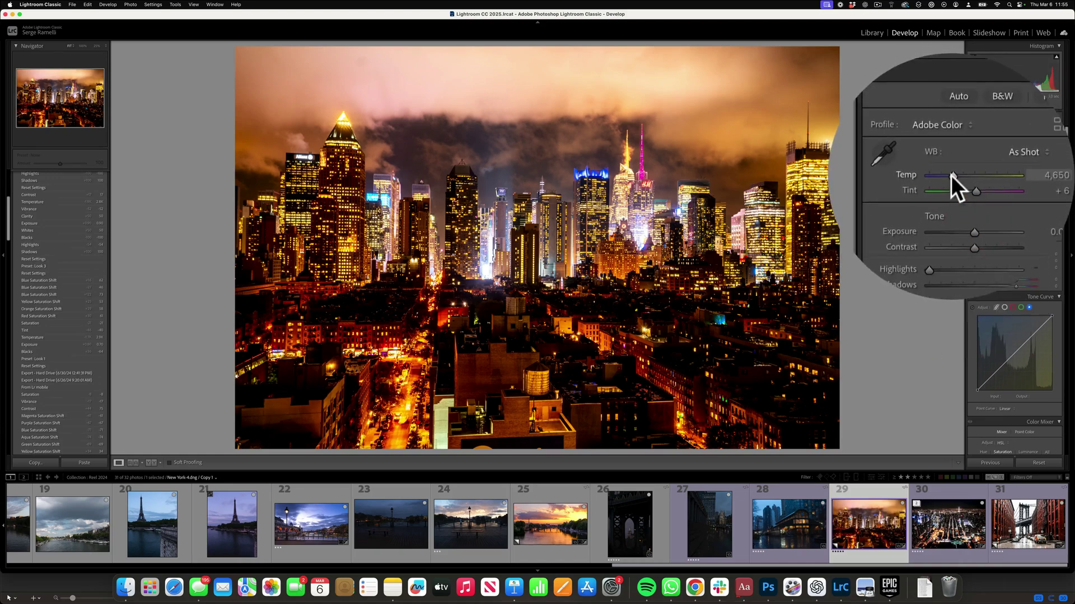
- Set the skyline's Temp to 3,040, Vibrance to −39 and Exposure to +0.15, raise Clarity, and compare with the reset photo
left_click_drag(959, 176, 949, 177)
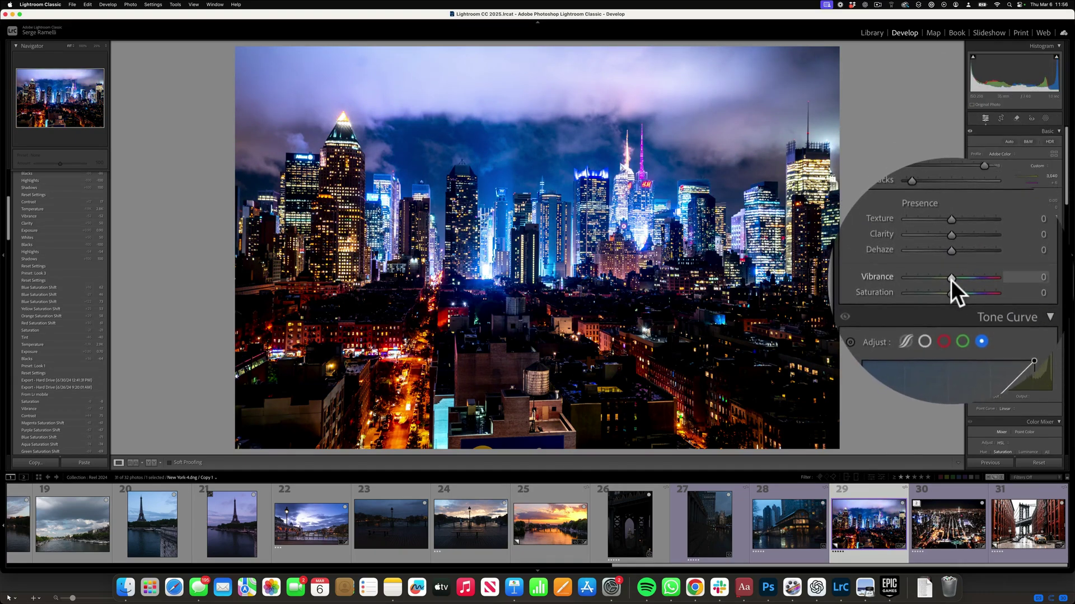
left_click_drag(951, 279, 951, 280)
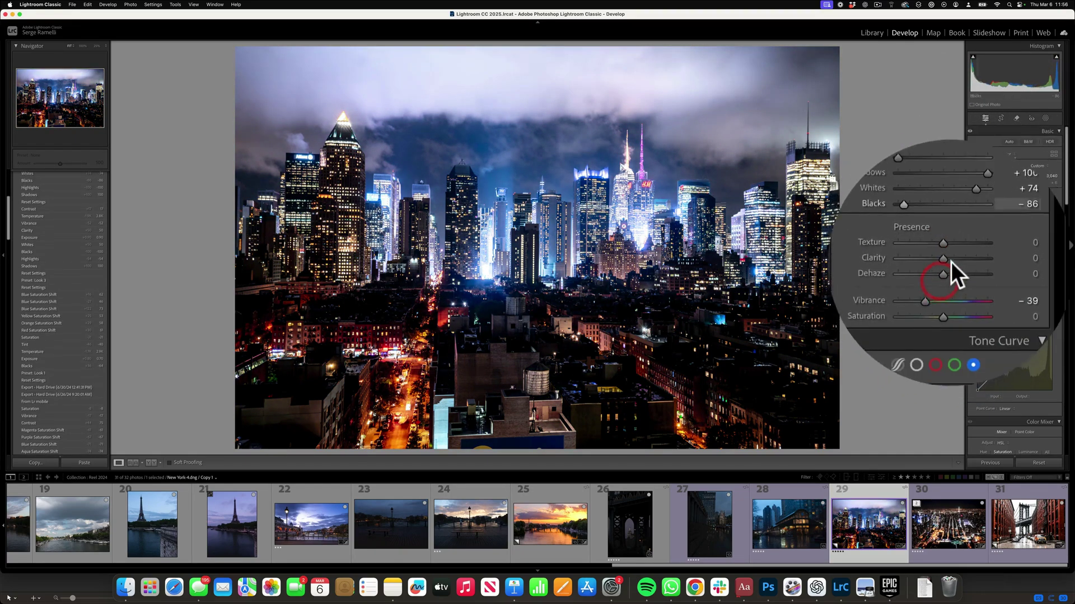
left_click(957, 260)
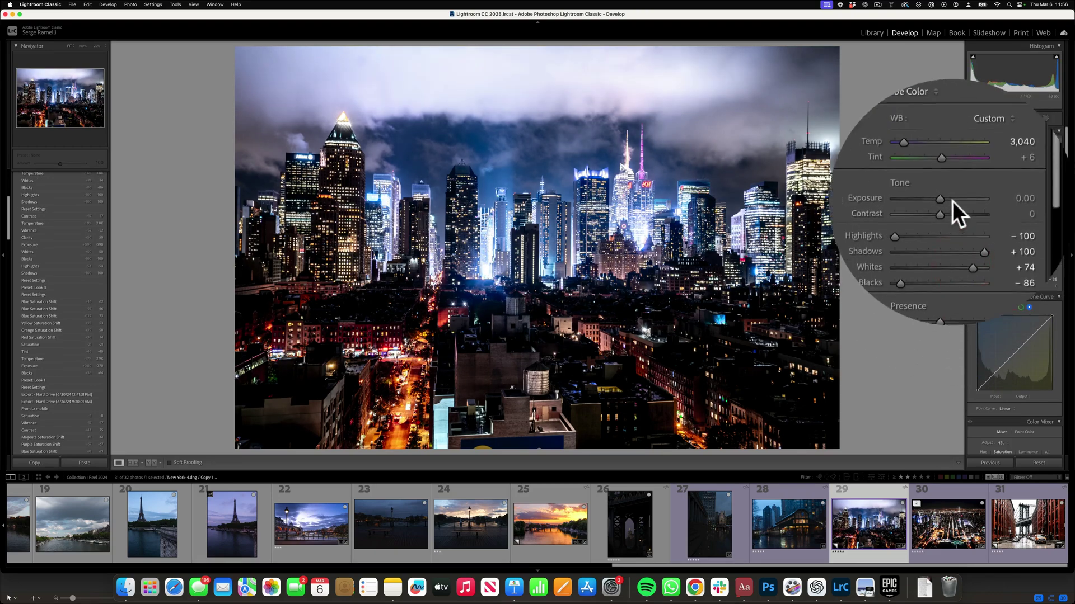
left_click_drag(950, 199, 951, 201)
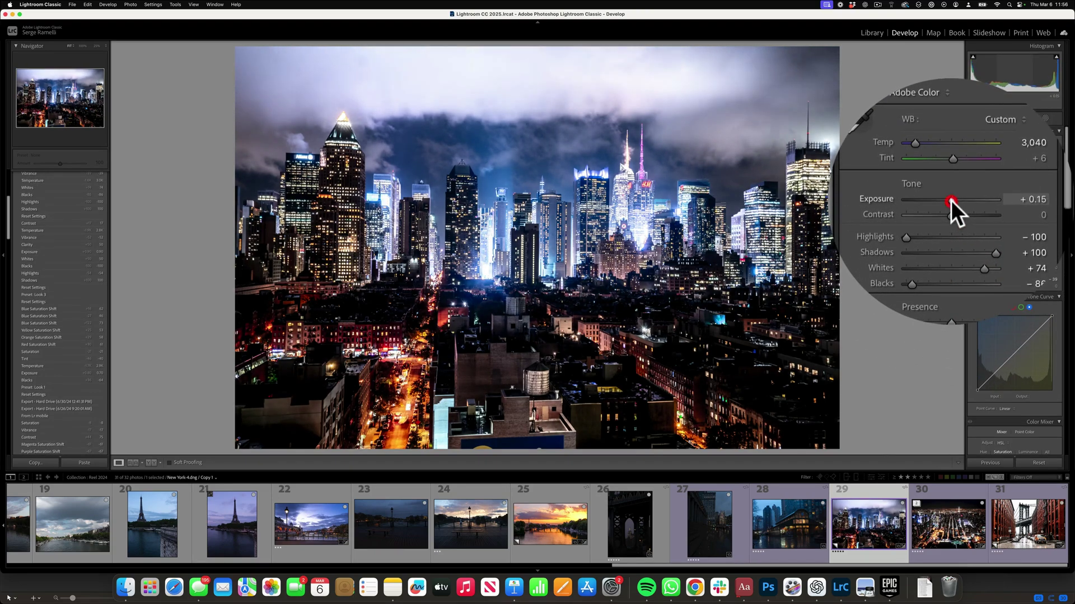
left_click(1046, 464)
key("super+z")
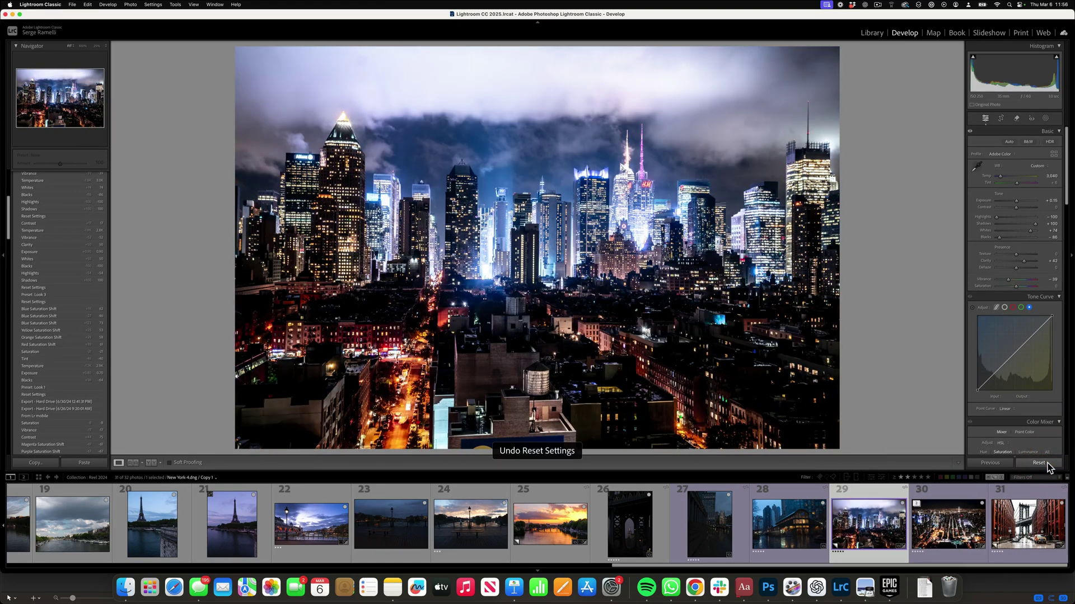
- Open the 72 metro station photo and set Exposure +0.80, Contrast +54, Highlights −100, Shadows +100, Whites +69 and Blacks −31
left_click(794, 523)
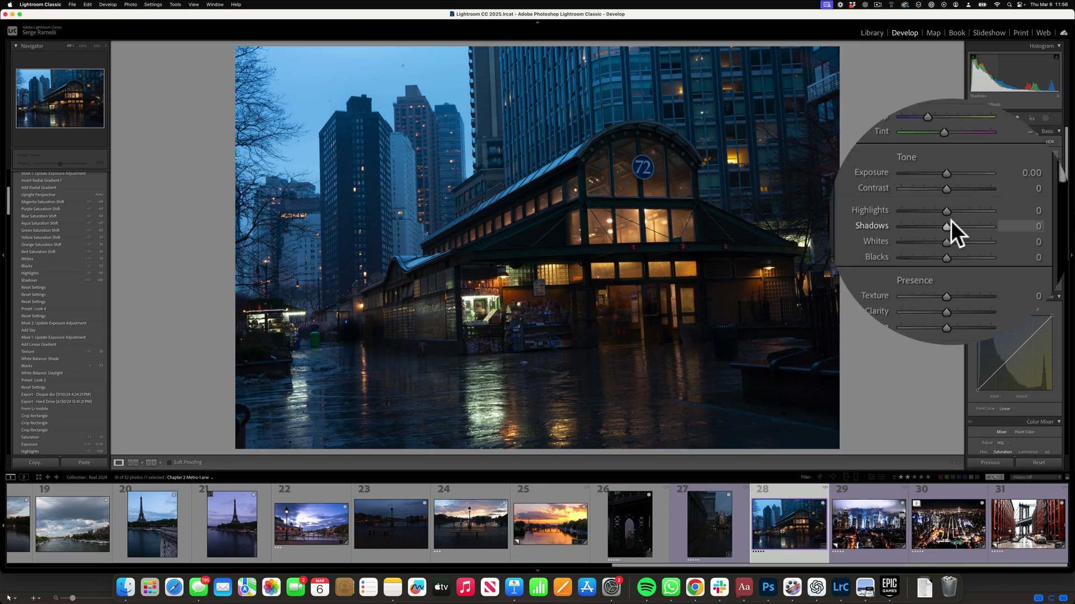
left_click_drag(1016, 223, 952, 200)
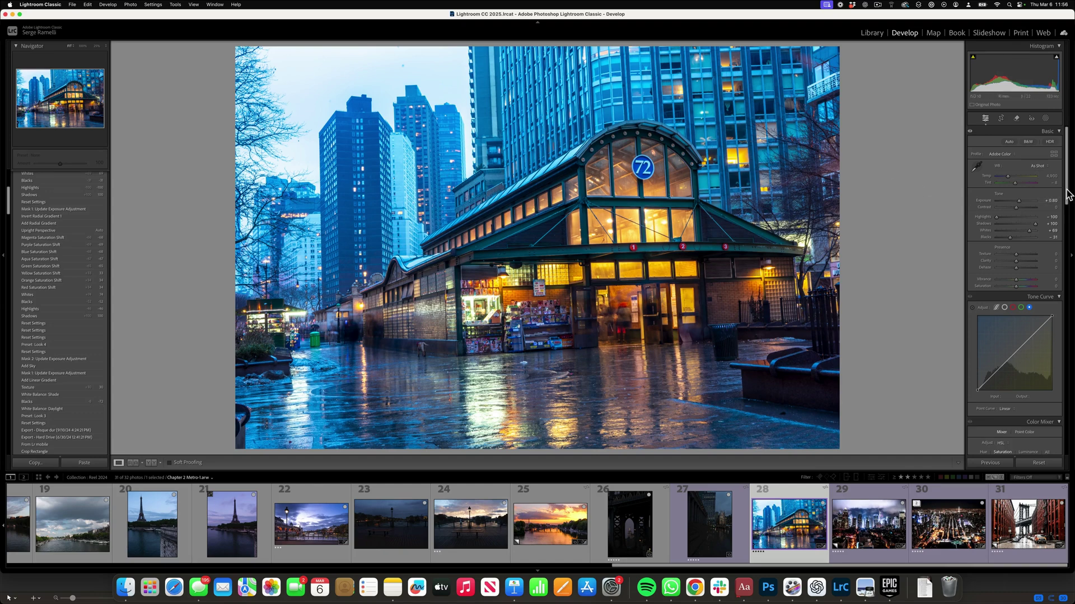
left_click(1026, 207)
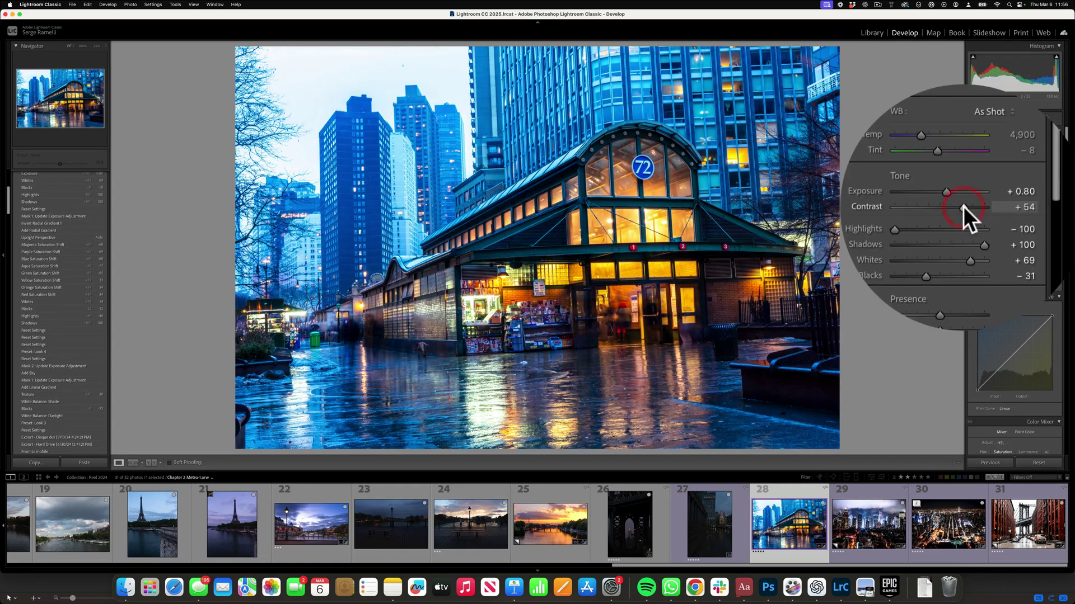
- Set the metro station photo's Clarity to +32, return Vibrance to 0 after a trial reduction, and straighten the perspective with Auto Upright
left_click_drag(959, 257, 946, 279)
left_click_drag(1012, 280, 1010, 280)
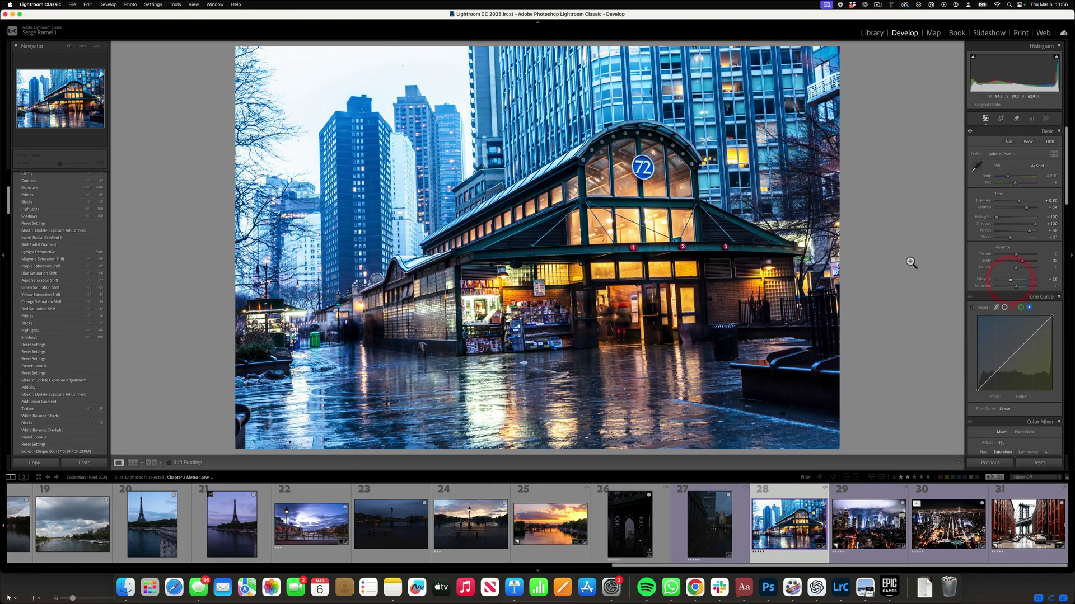
double_click(1009, 279)
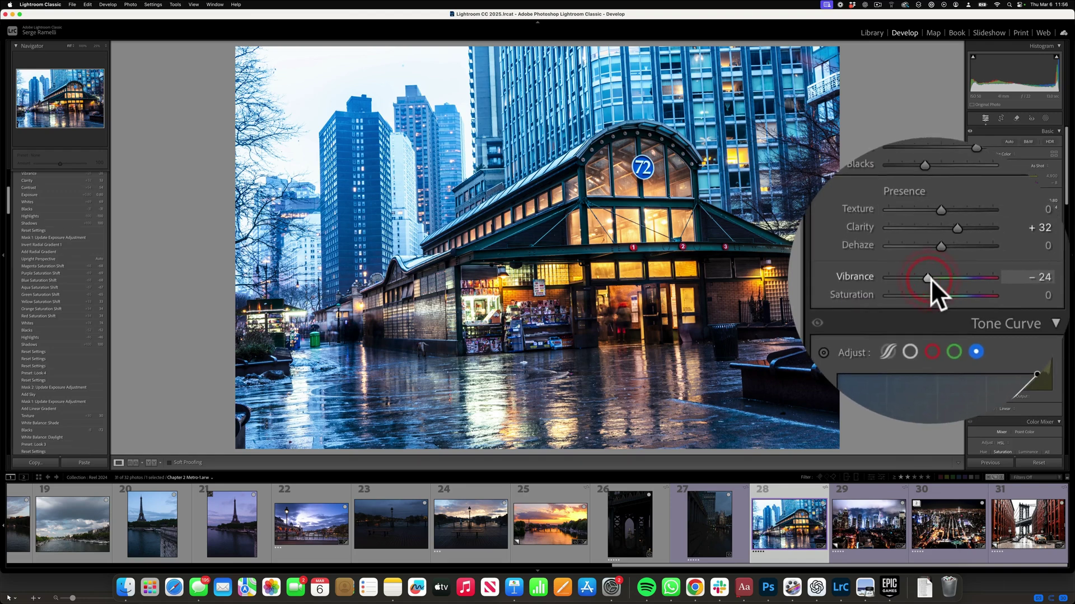
left_click_drag(1066, 199, 1058, 381)
left_click(1015, 279)
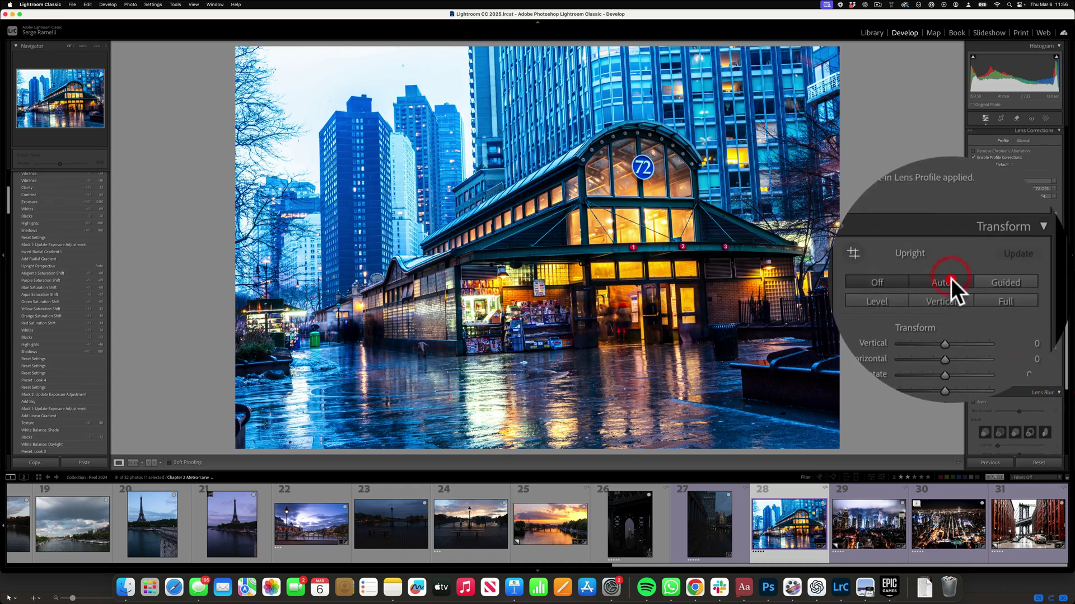
- Strongly desaturate the photo's blues with the Color Mixer's targeted Saturation adjustment on a background building, and lower the overall Exposure slightly
left_click_drag(1069, 320, 1061, 160)
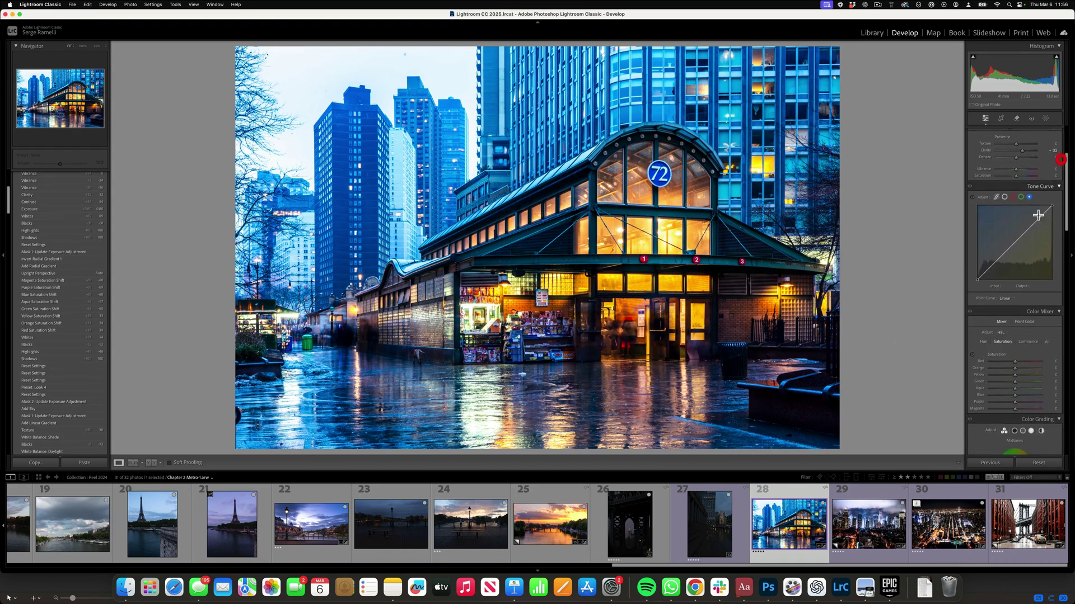
left_click(973, 355)
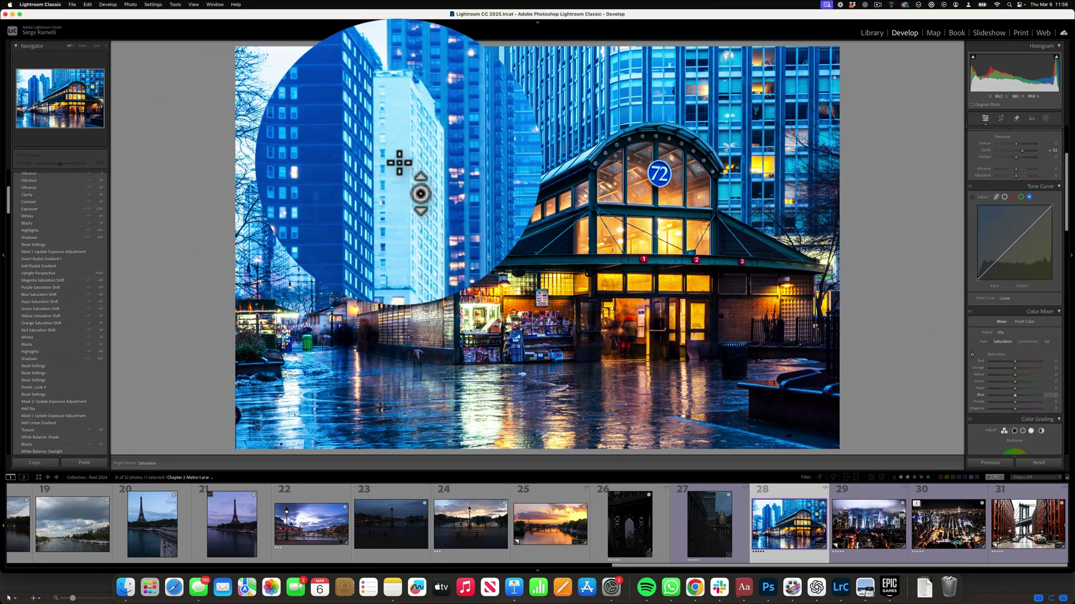
left_click_drag(399, 163, 401, 187)
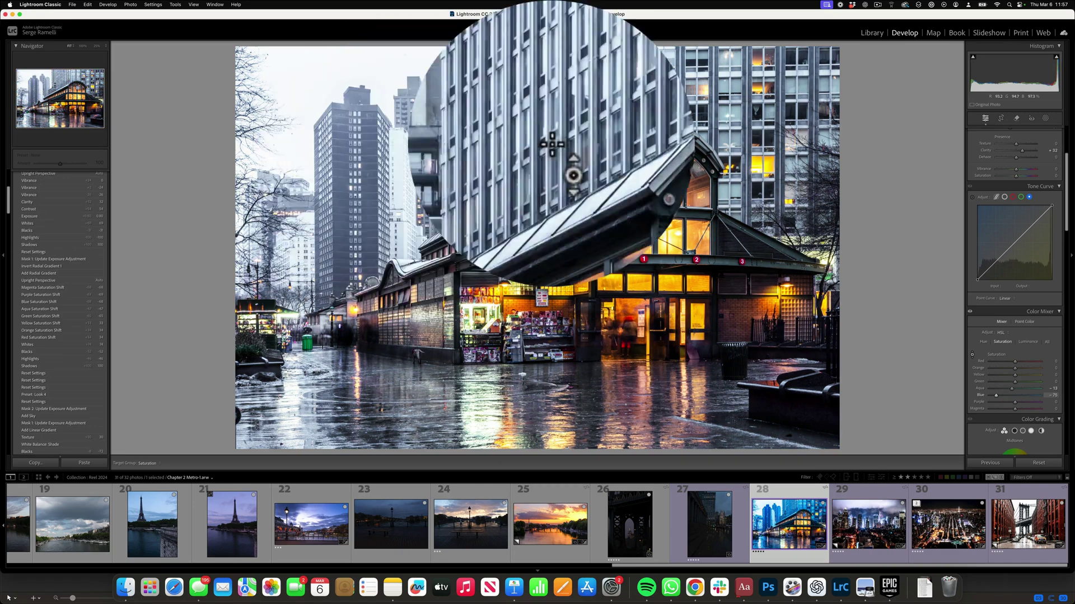
left_click_drag(1067, 192, 1064, 133)
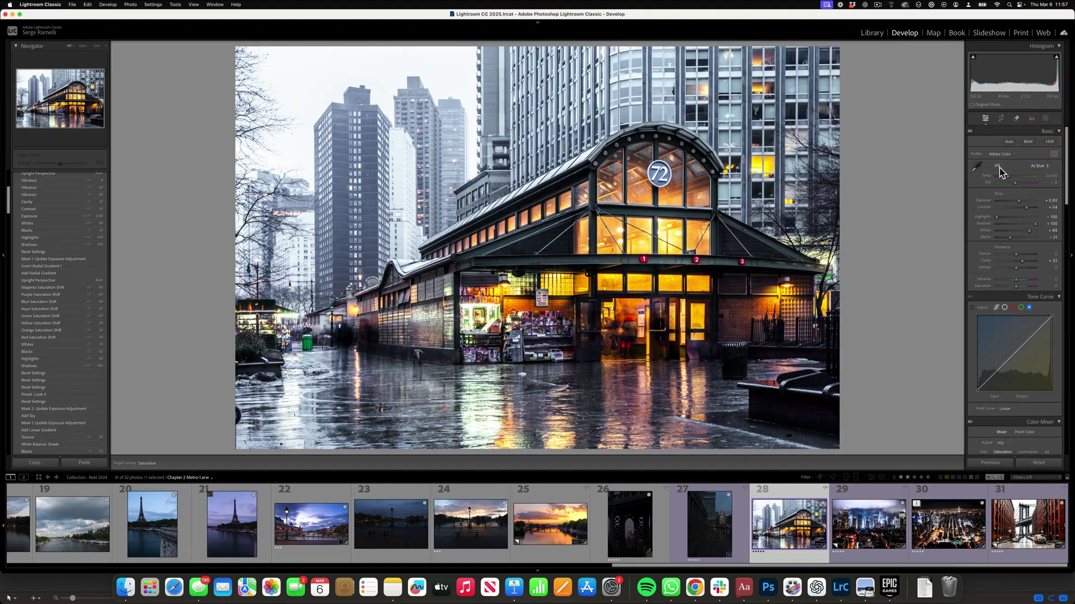
left_click_drag(1019, 203, 1017, 204)
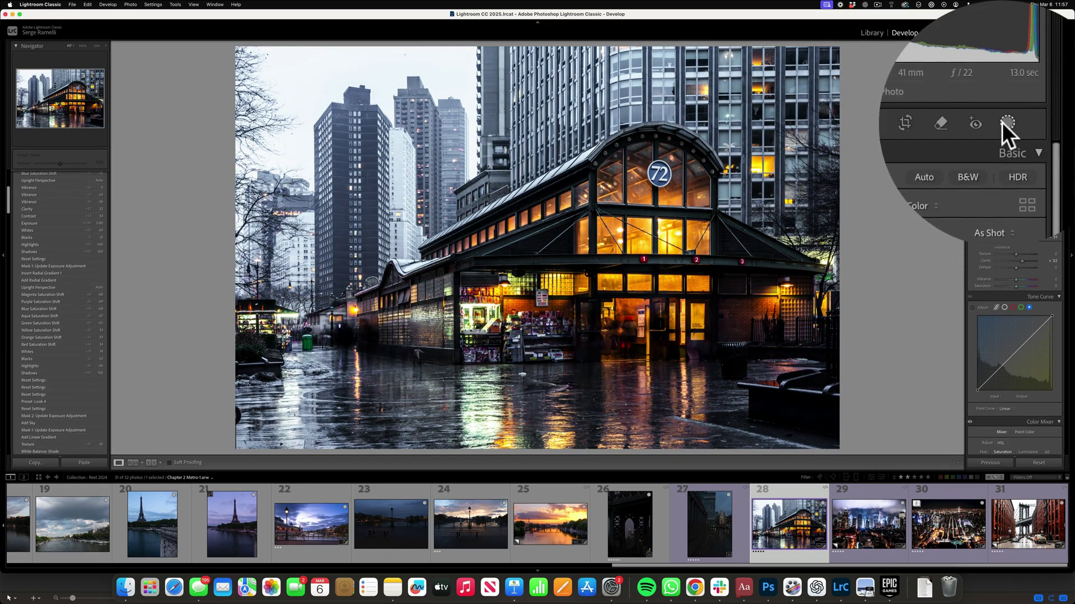
- Add an inverted radial gradient mask around the metro station, set its Exposure to −0.29, and compare with the reset photo
left_click(985, 120)
left_click(992, 203)
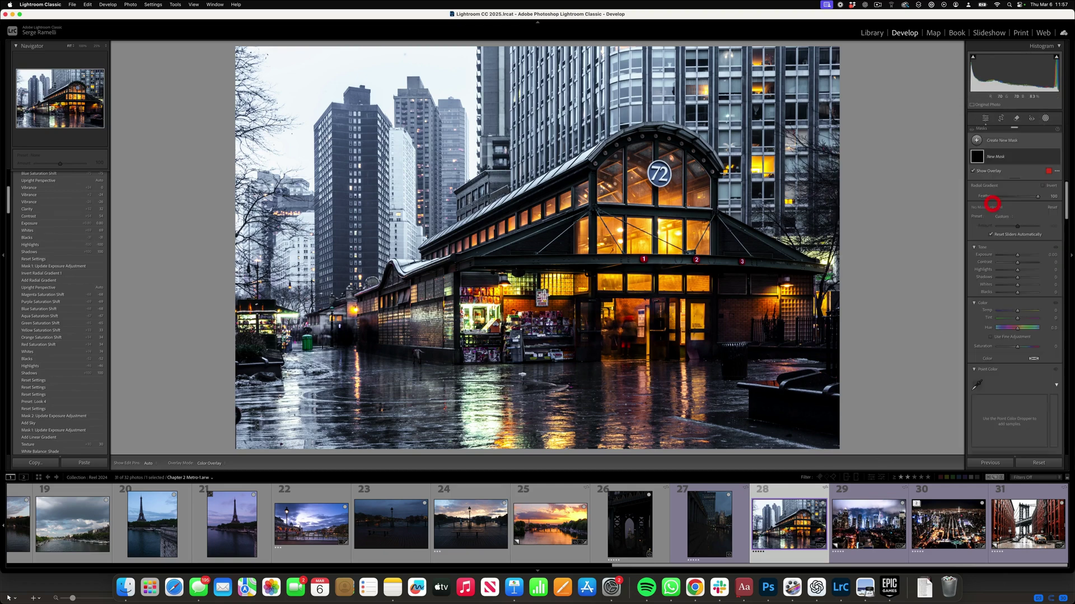
left_click_drag(558, 252, 793, 412)
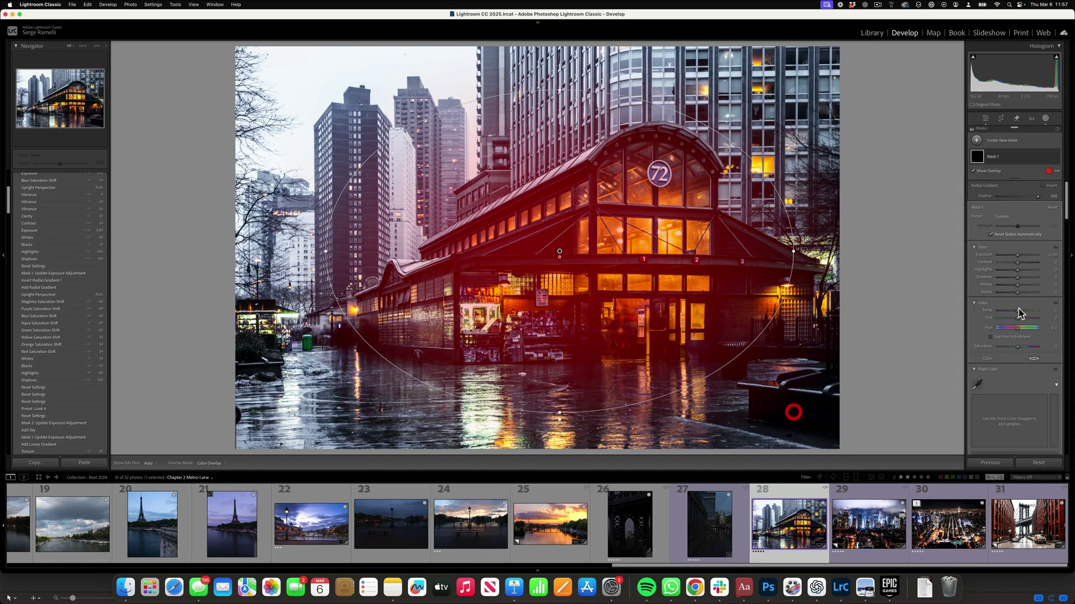
left_click(1043, 185)
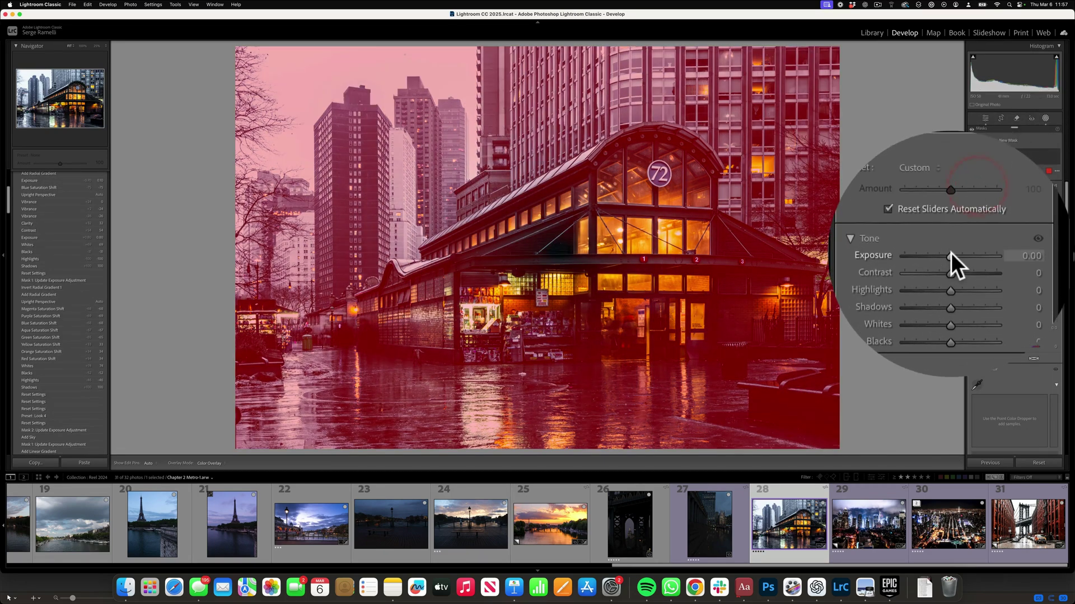
left_click_drag(951, 253, 951, 253)
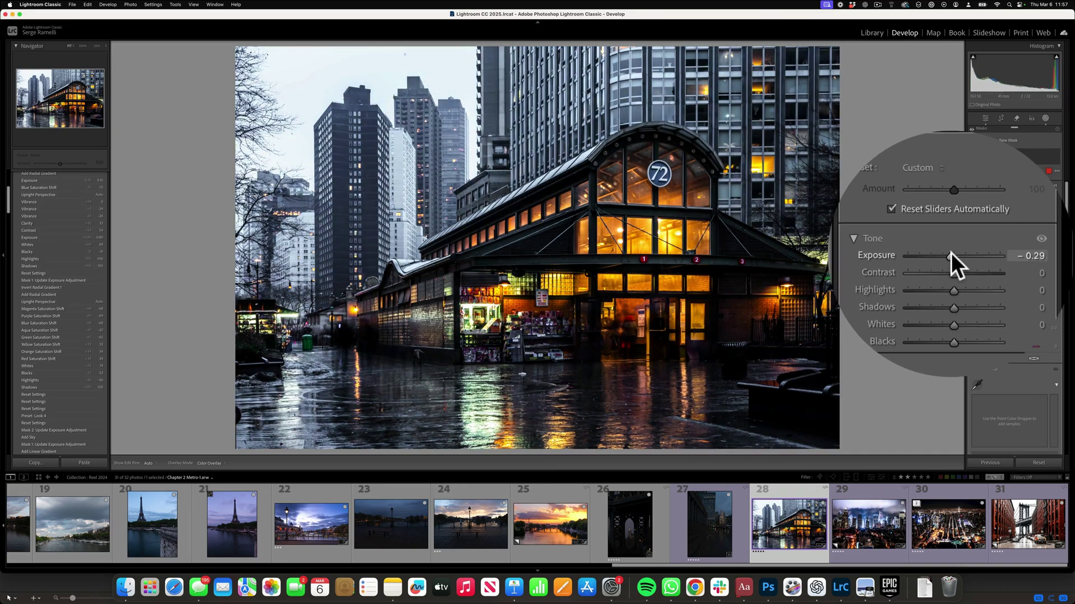
left_click(1040, 463)
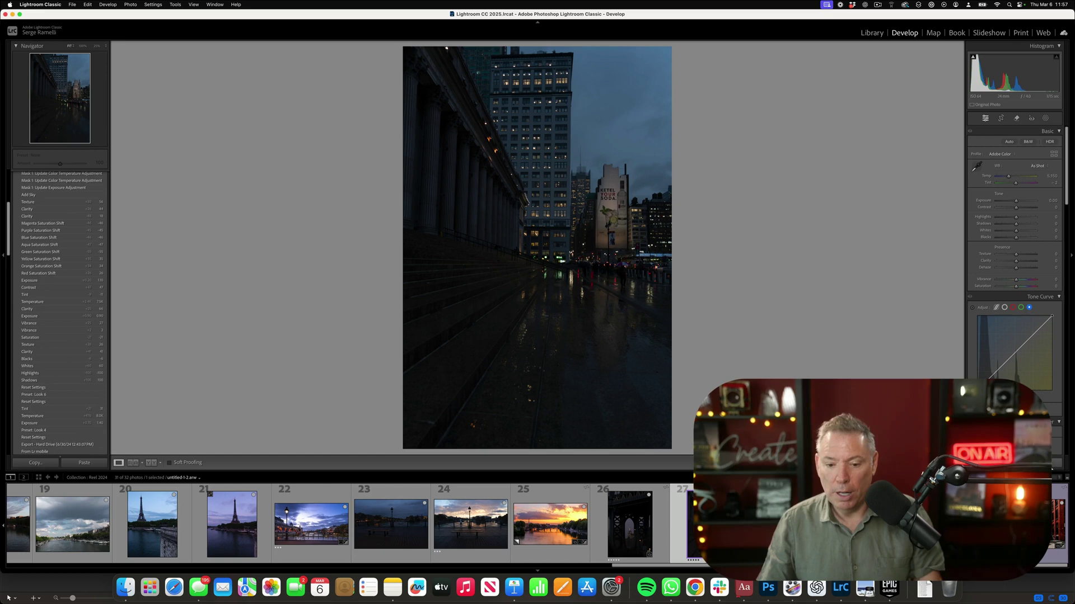
- Set the wet street photo's Highlights −100, Shadows +100, Whites +79 and Blacks −80, warm its Temp, raise Contrast and Clarity, and reduce Vibrance
left_click_drag(1016, 224, 1036, 230)
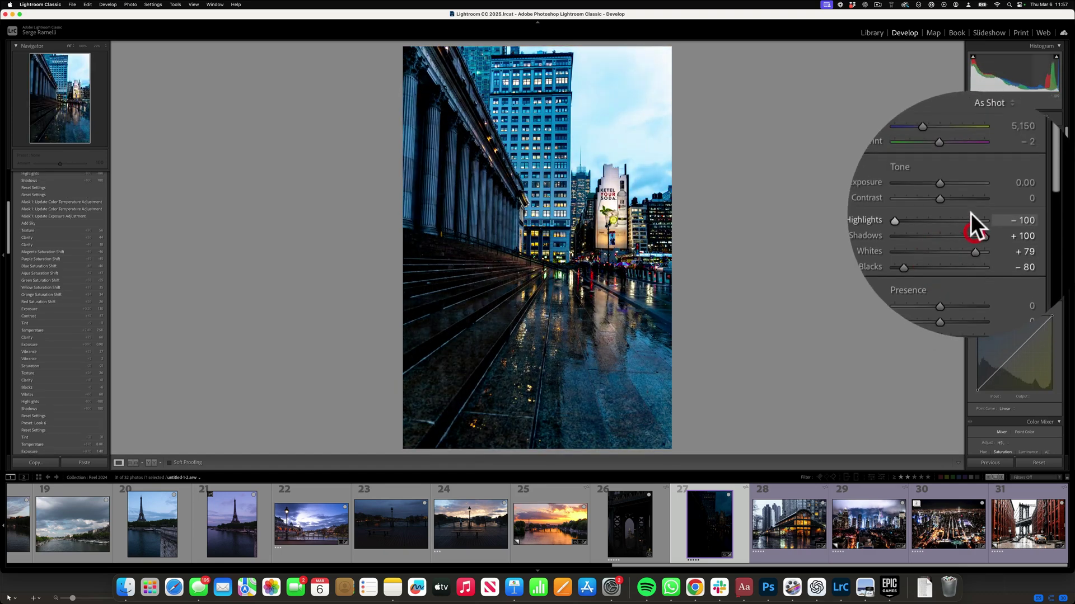
left_click_drag(951, 176, 967, 206)
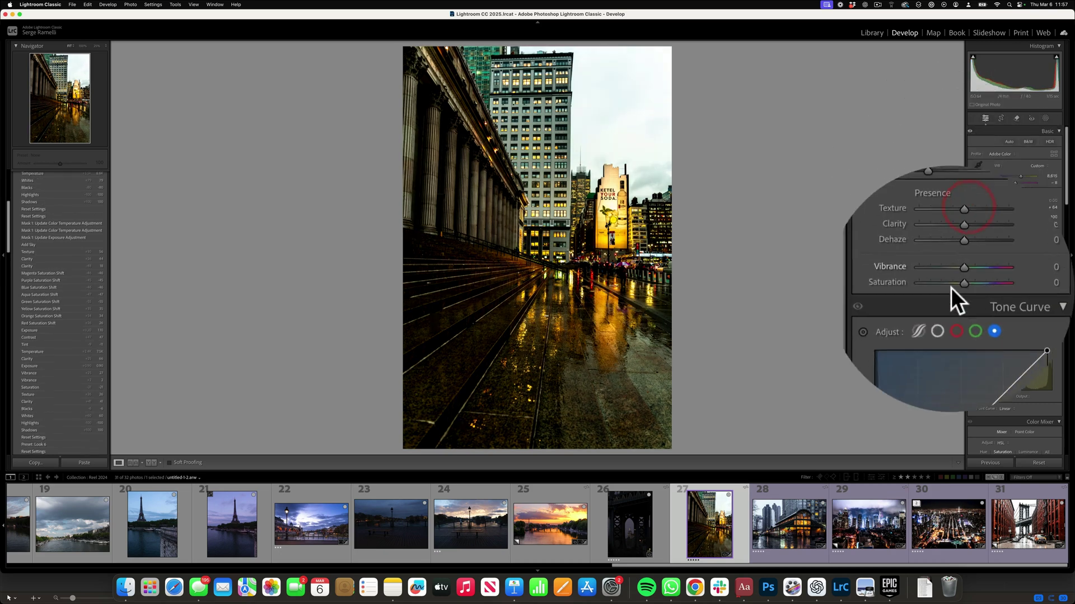
left_click(951, 279)
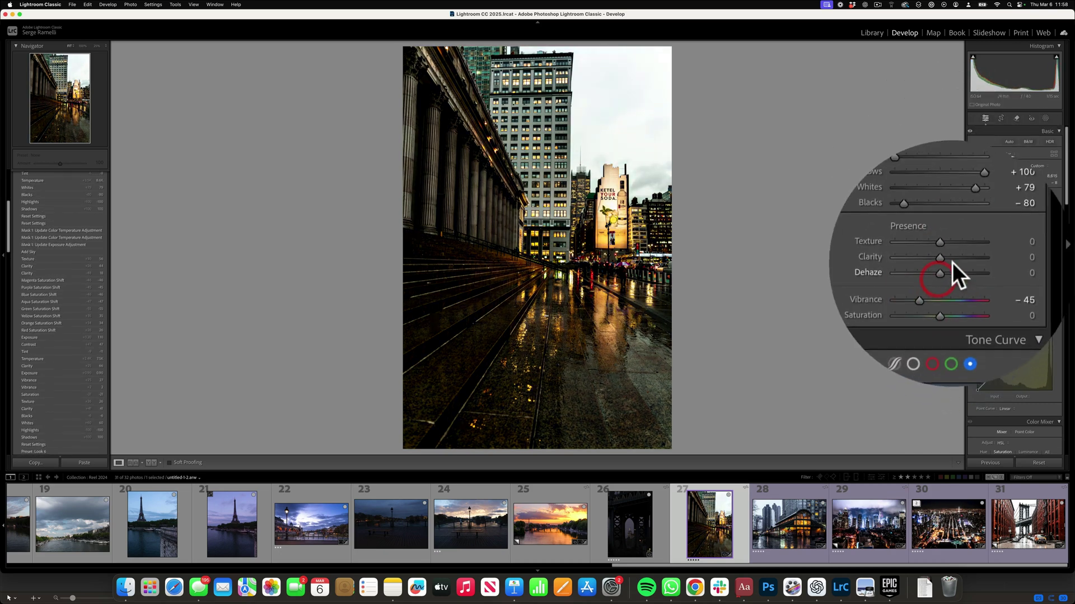
left_click(961, 258)
left_click_drag(950, 278, 956, 279)
- Add a sky mask to the street photo, lower the mask's Exposure and shift its Temp towards blue
left_click_drag(1068, 204, 1071, 265)
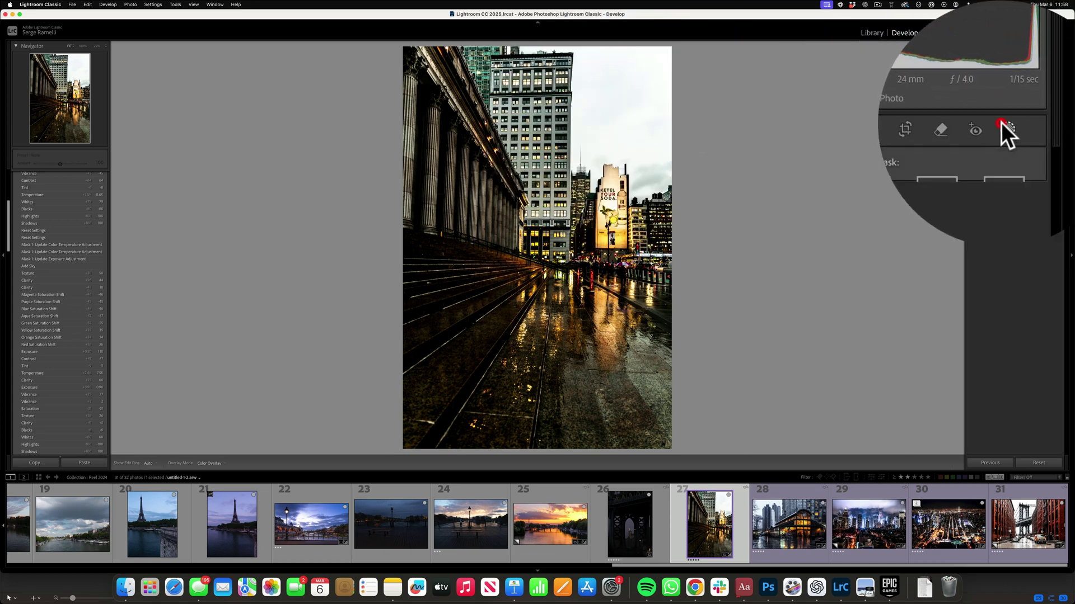
left_click(1045, 118)
left_click(951, 151)
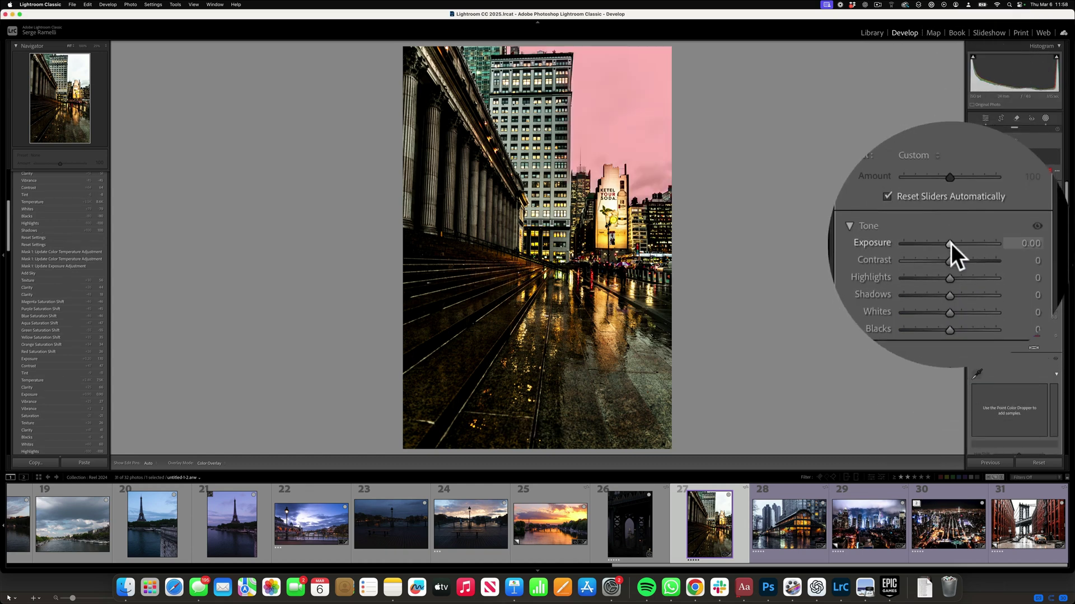
left_click_drag(956, 243, 951, 243)
left_click_drag(958, 300, 951, 299)
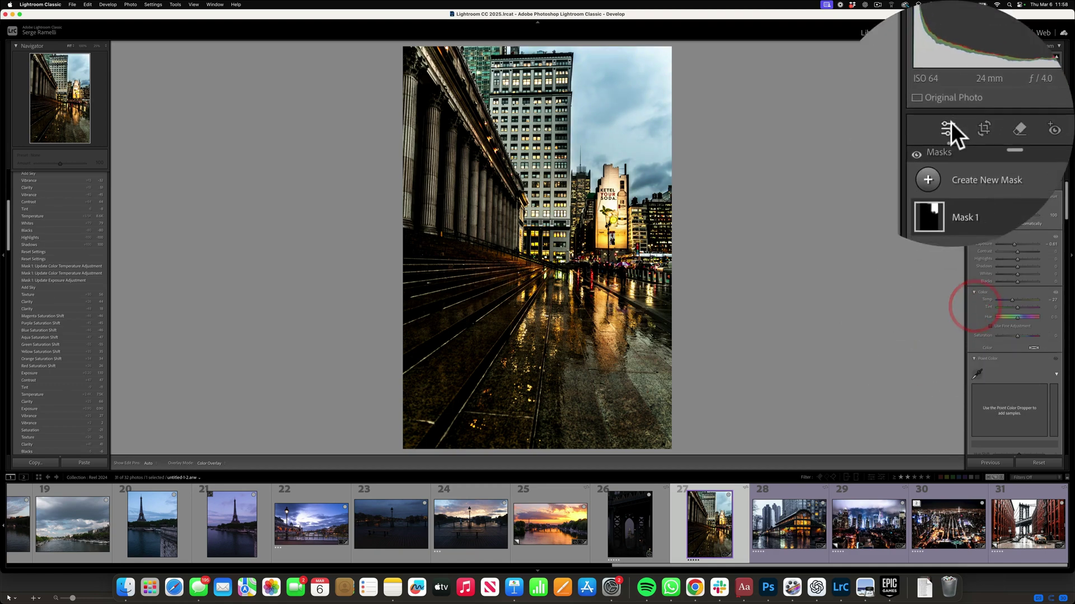
- Compare the edited street photo with its original state by resetting all settings and undoing the reset
left_click(985, 119)
left_click(1038, 463)
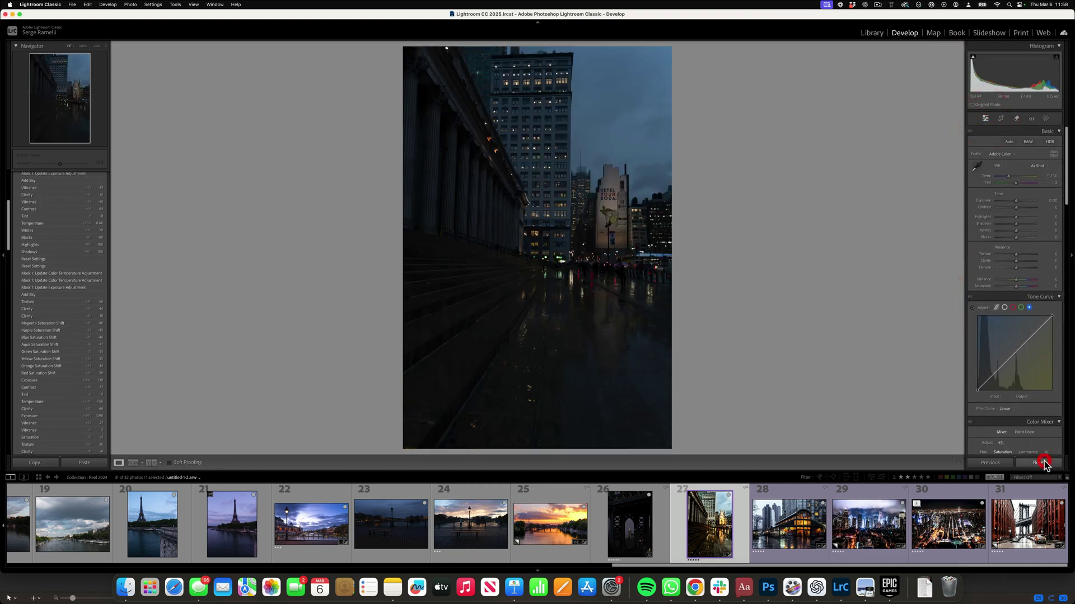
key("super+z")
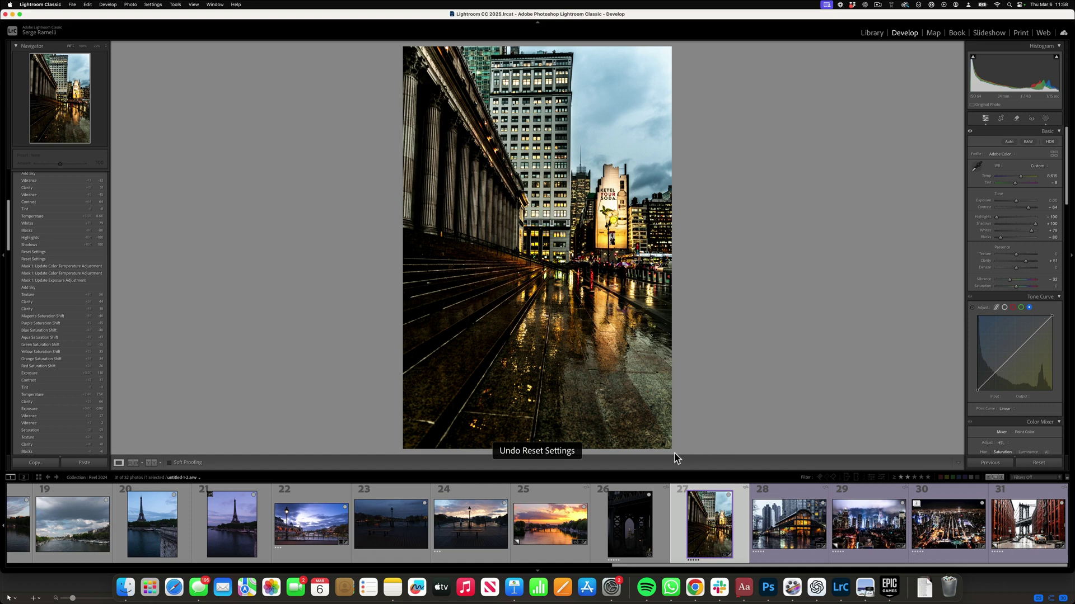
- Open the dark bridge arch photo and set Highlights −100, Shadows +100, Whites +83, Blacks −56 and Contrast +55, and reduce Vibrance
left_click(625, 521)
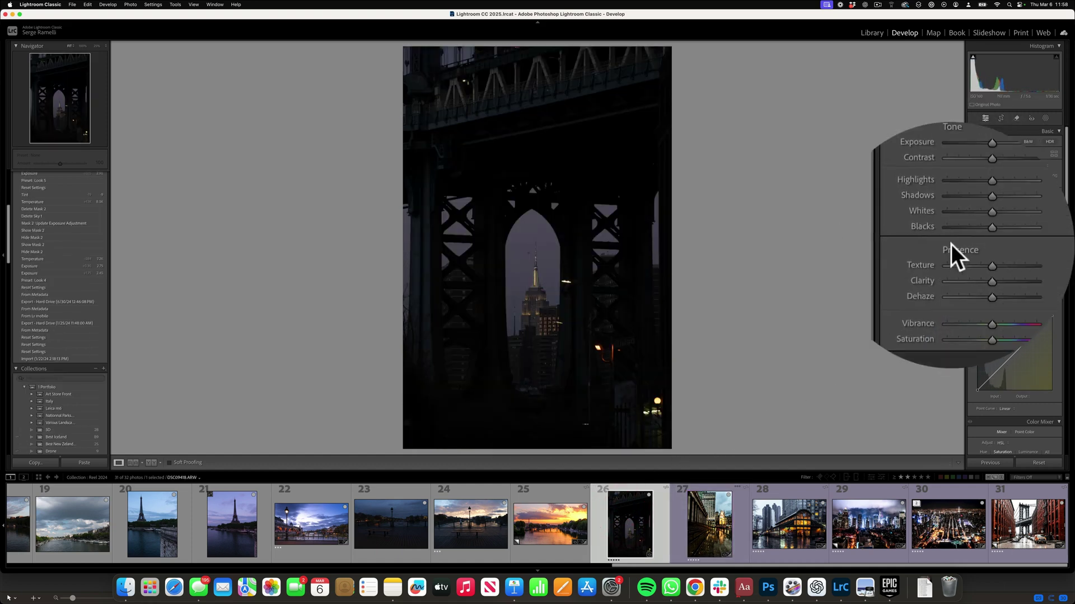
left_click_drag(1016, 223, 976, 227)
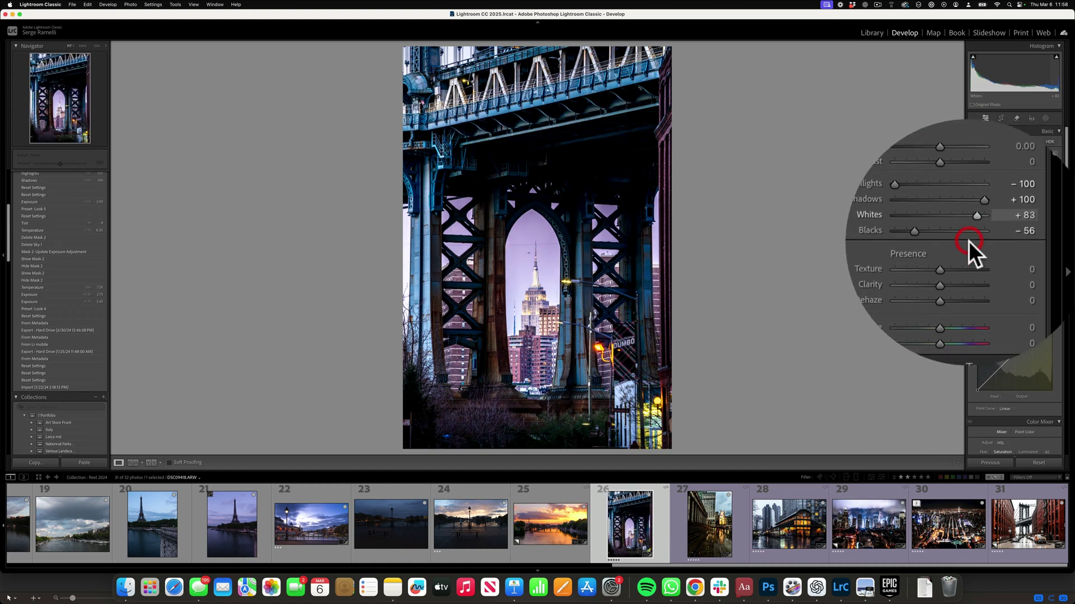
left_click(964, 207)
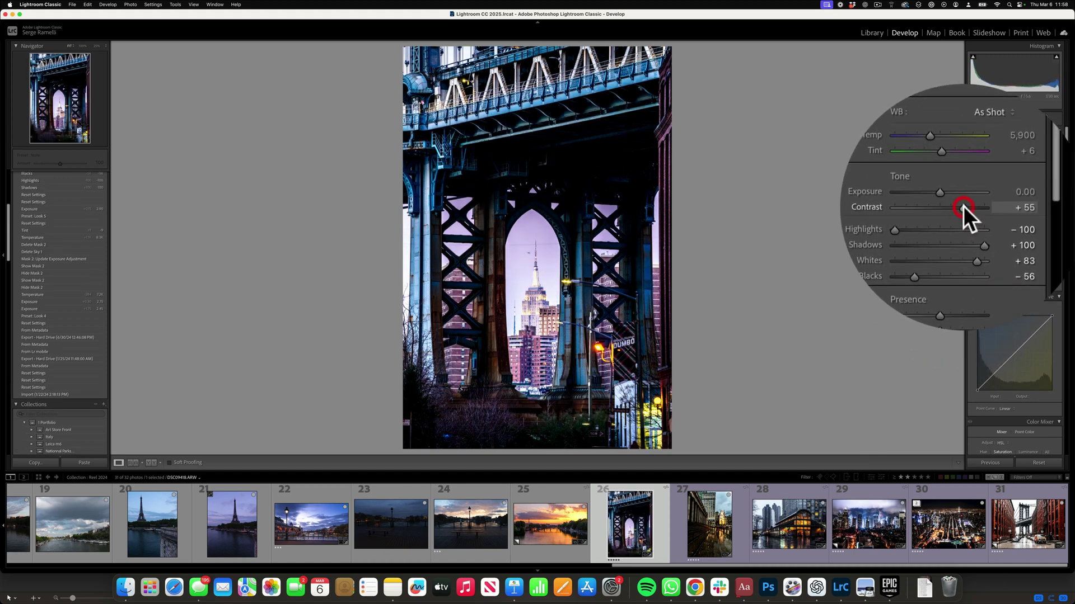
left_click(951, 279)
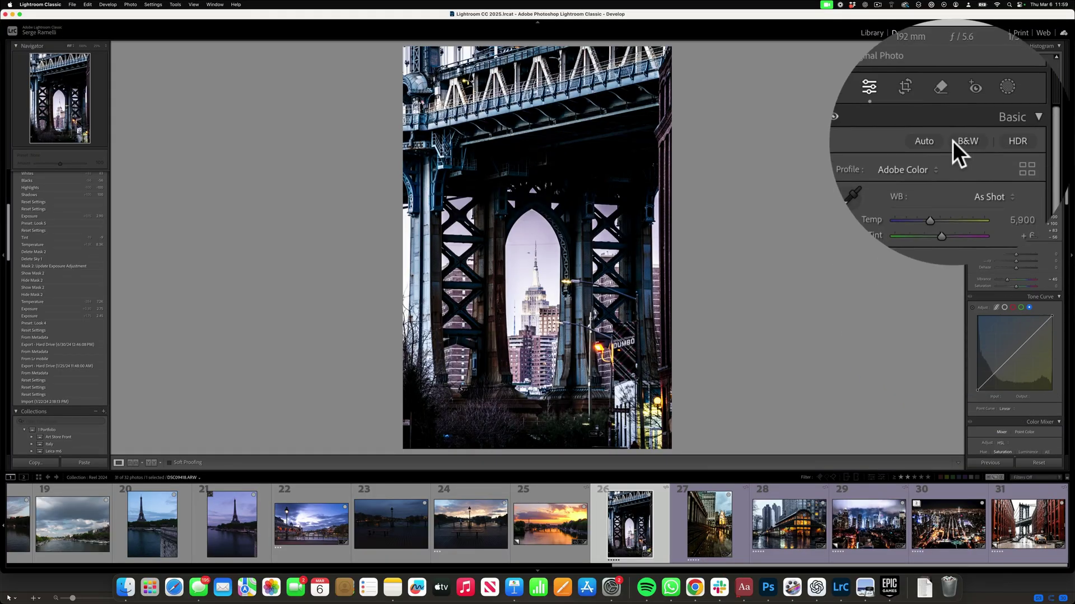
- Crop the bridge photo in its original aspect ratio around the arch, centring the skyscraper between the two lattice towers
left_click(950, 122)
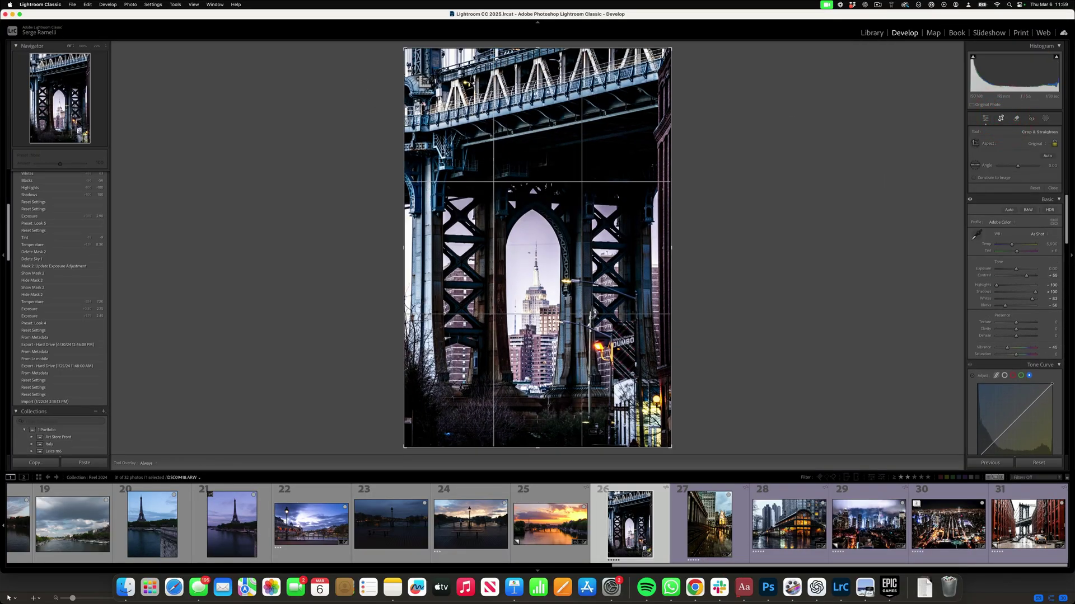
left_click_drag(408, 46, 422, 103)
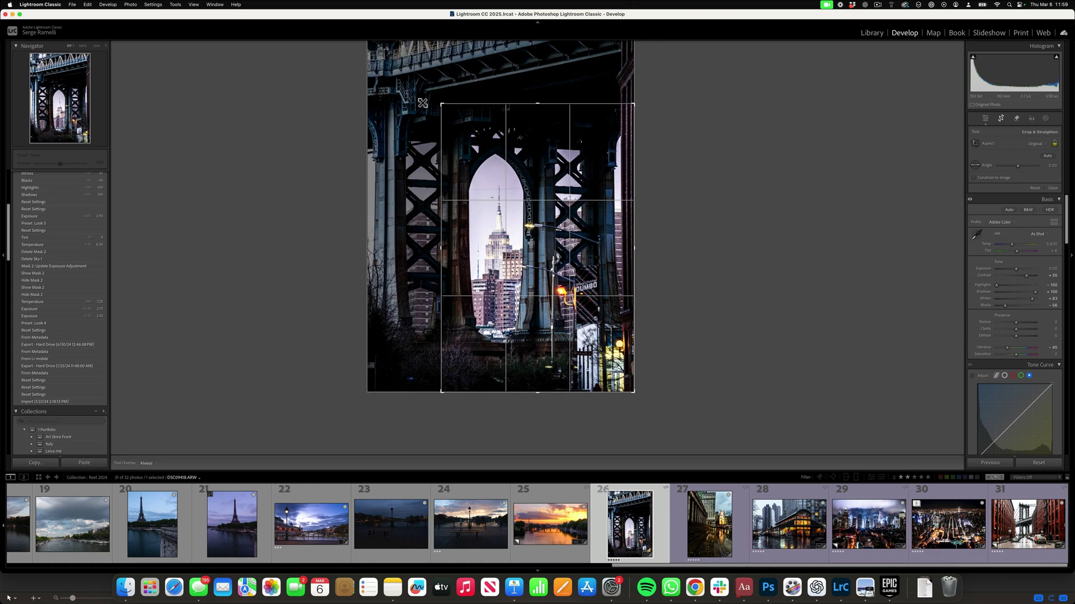
left_click_drag(629, 392, 582, 279)
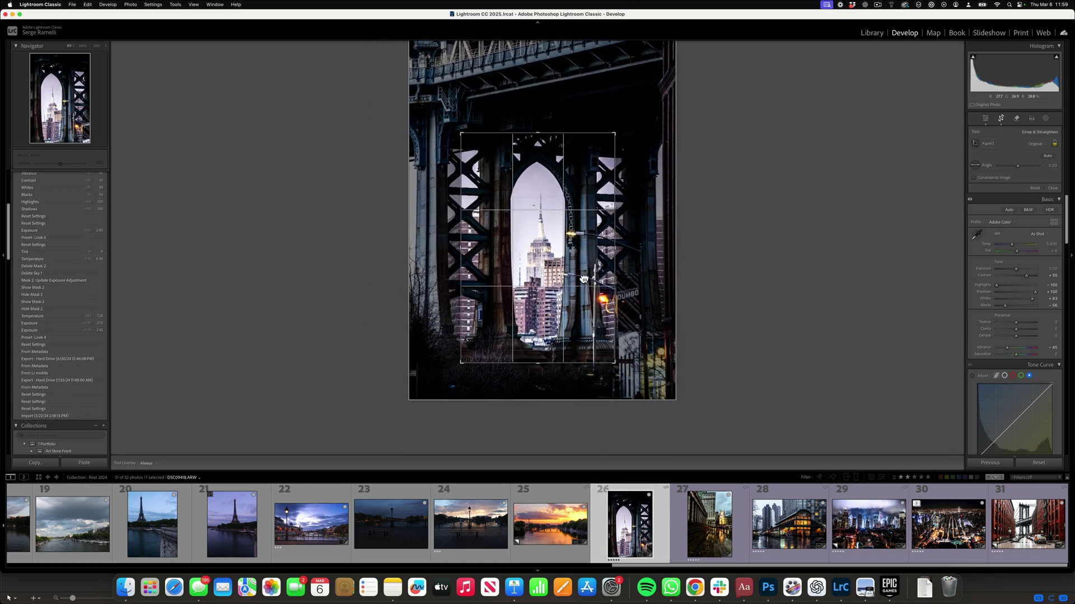
left_click_drag(613, 134, 632, 108)
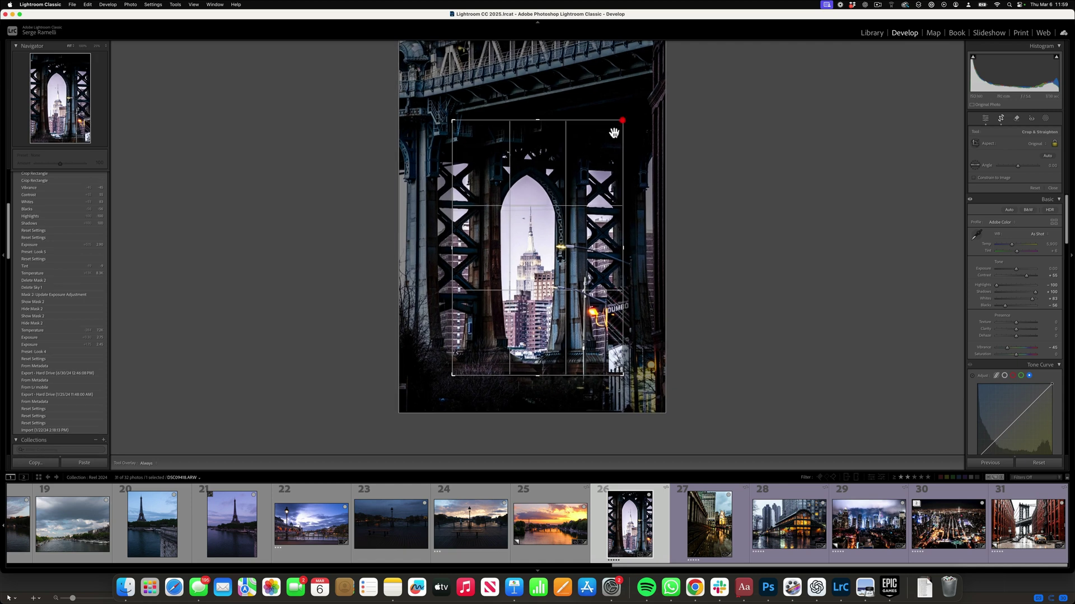
left_click_drag(453, 378, 442, 388)
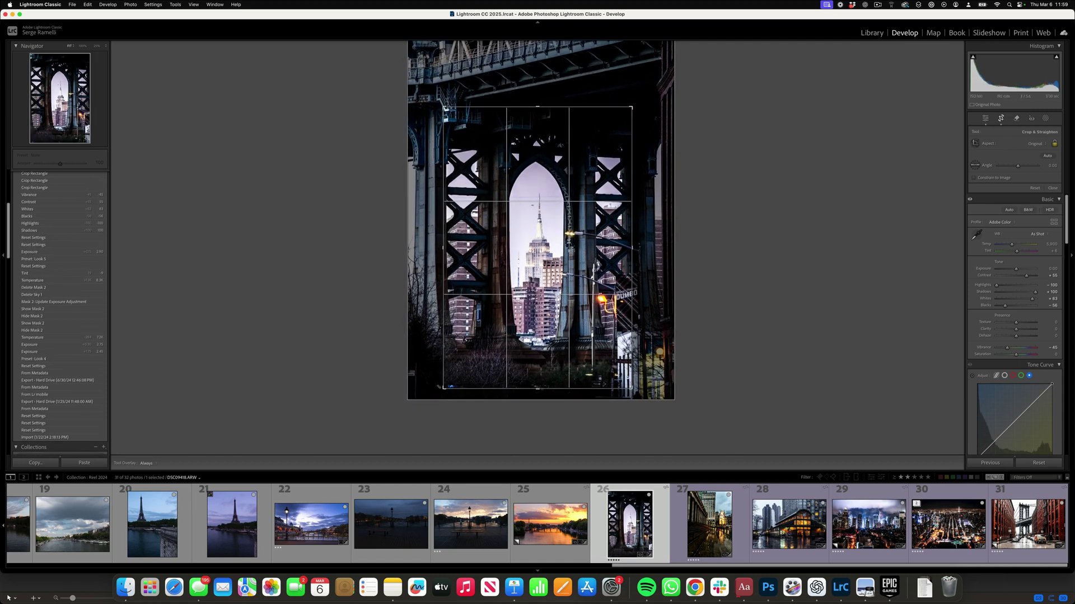
key("Return")
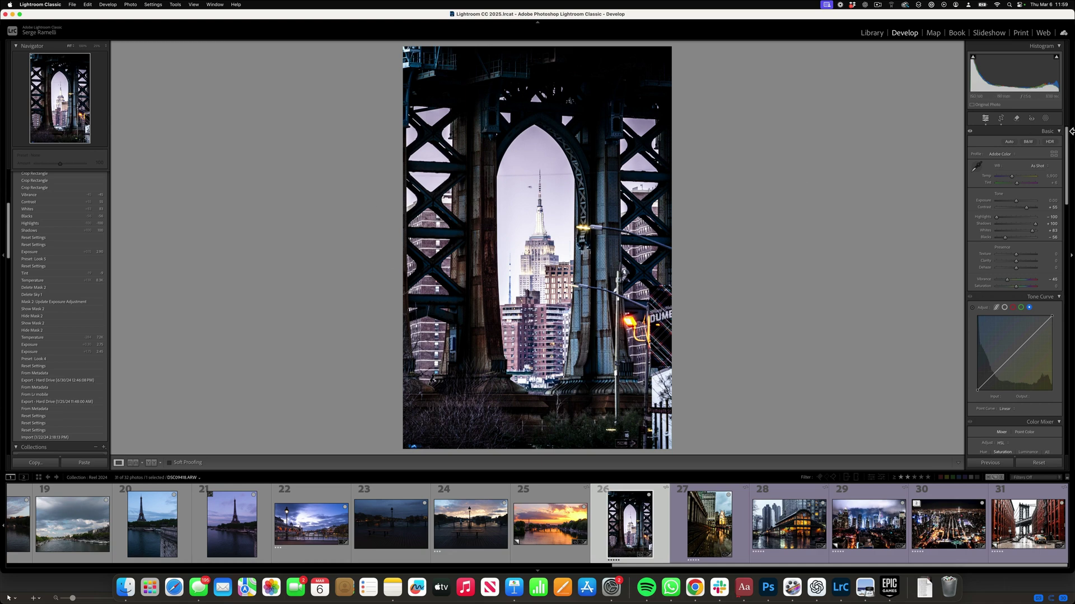
- Refine the bridge photo's crop to a slightly wider frame with the arch and skyscraper centred horizontally
left_click(1001, 118)
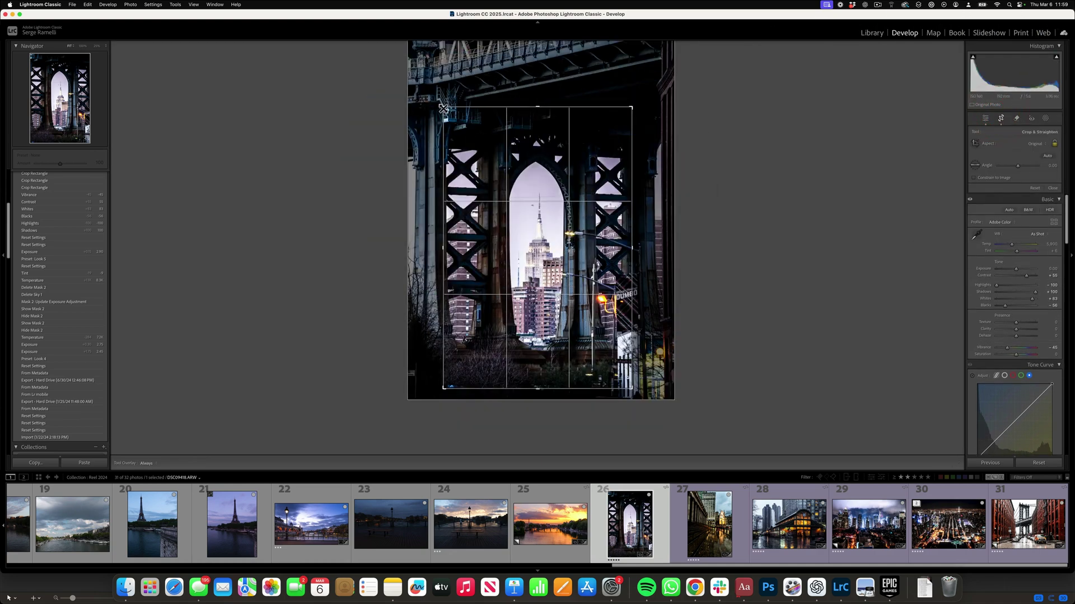
left_click_drag(443, 109, 431, 99)
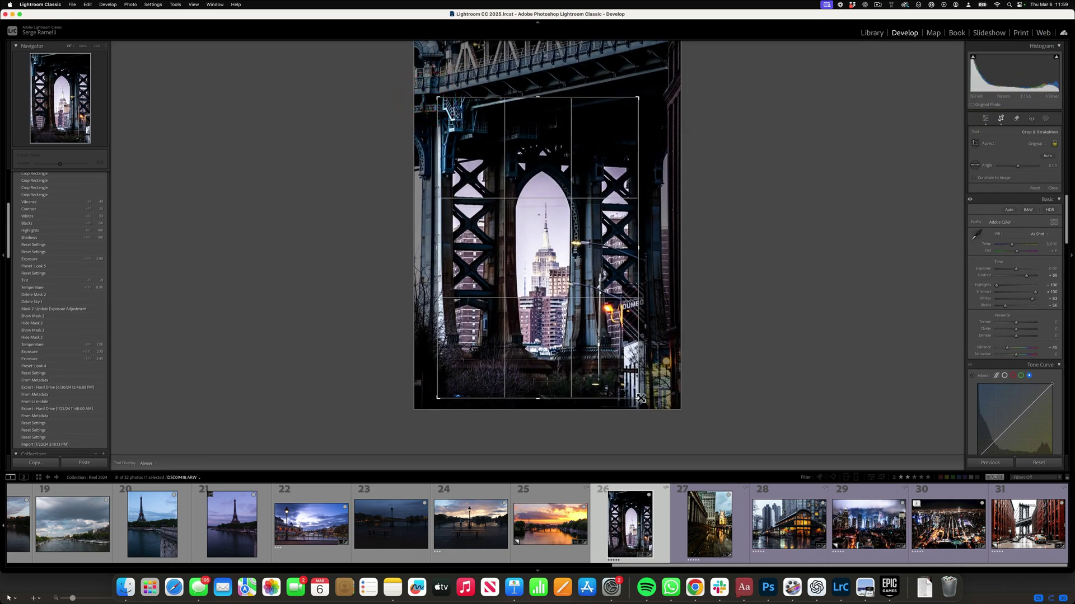
left_click_drag(641, 398, 644, 404)
key("Return")
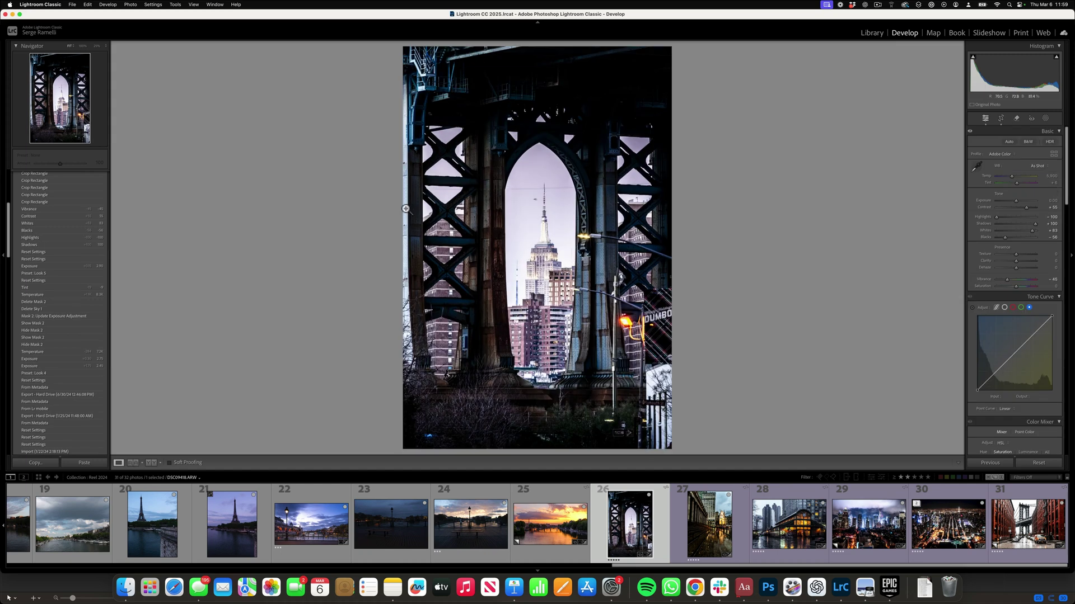
left_click(1000, 118)
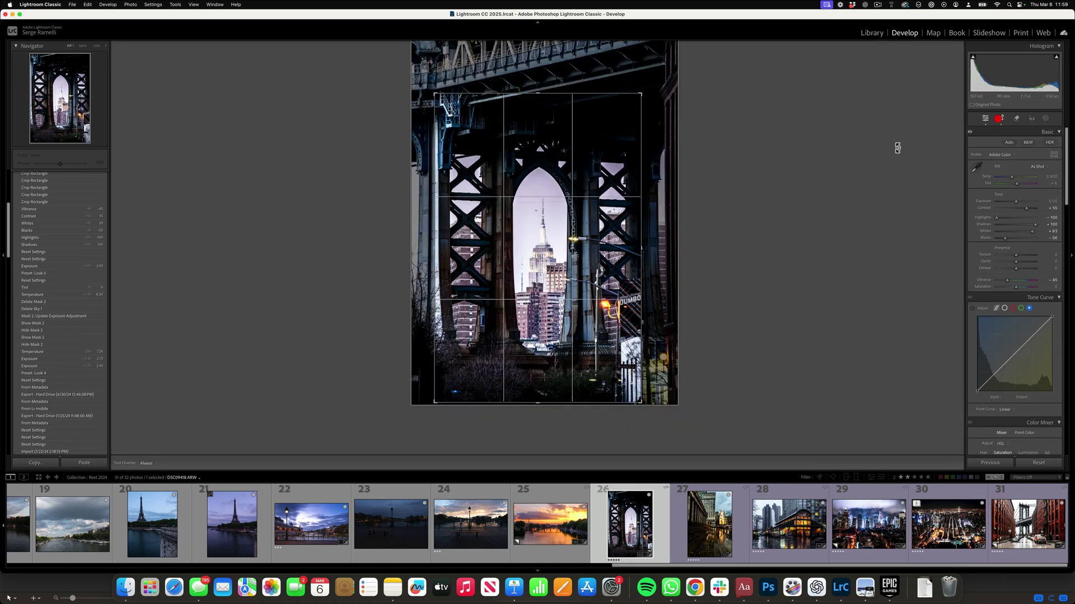
left_click_drag(459, 233, 446, 231)
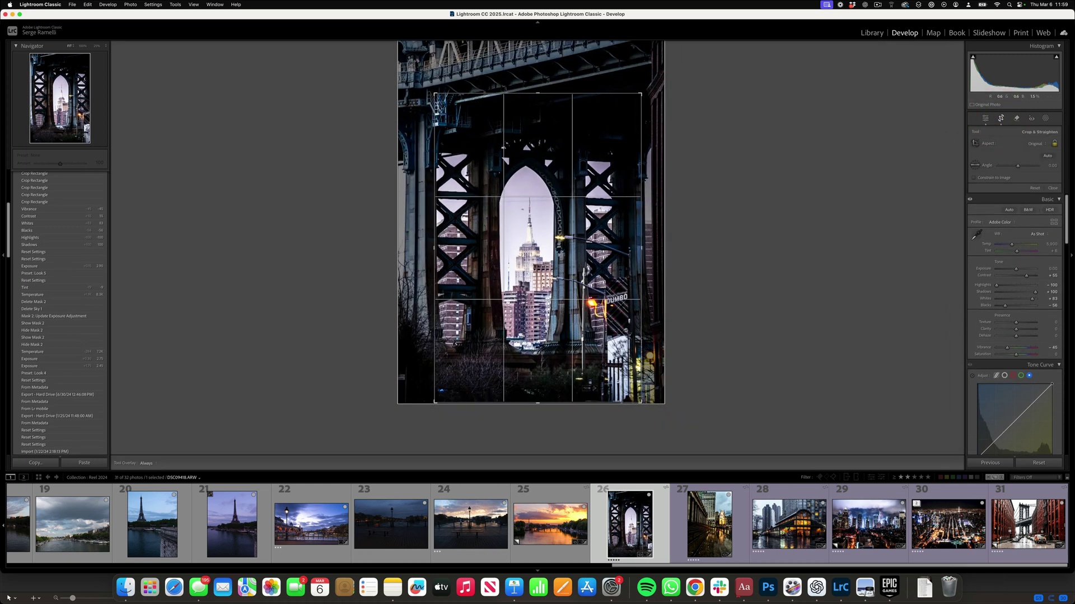
left_click_drag(641, 403, 634, 398)
key("Return")
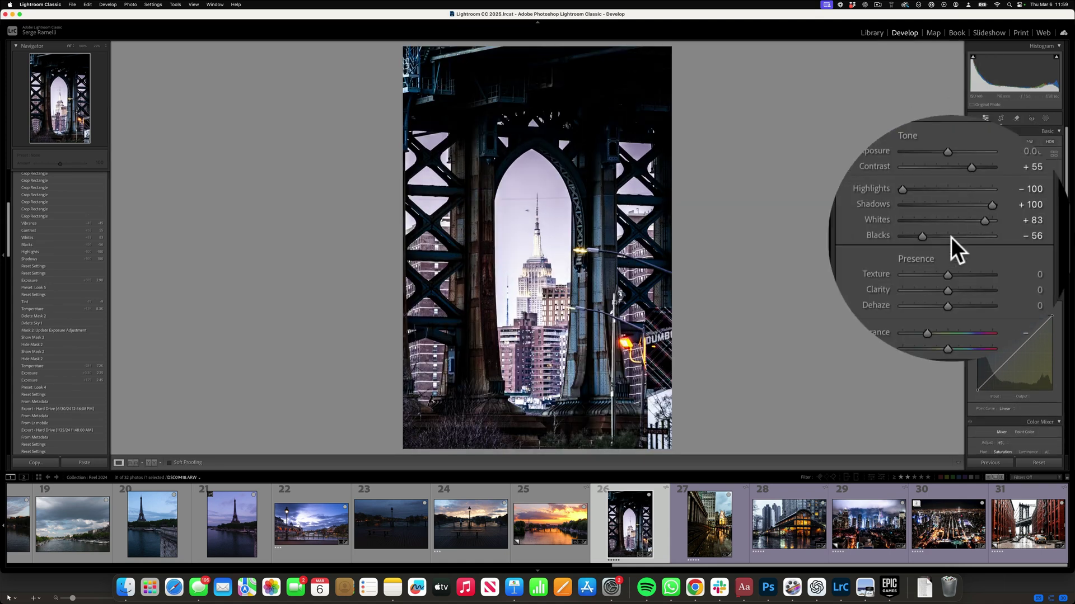
- Set the bridge photo's Exposure to −0.80, Blacks to −70 and Clarity to +55, and warm its Temp
left_click_drag(1015, 200, 1008, 200)
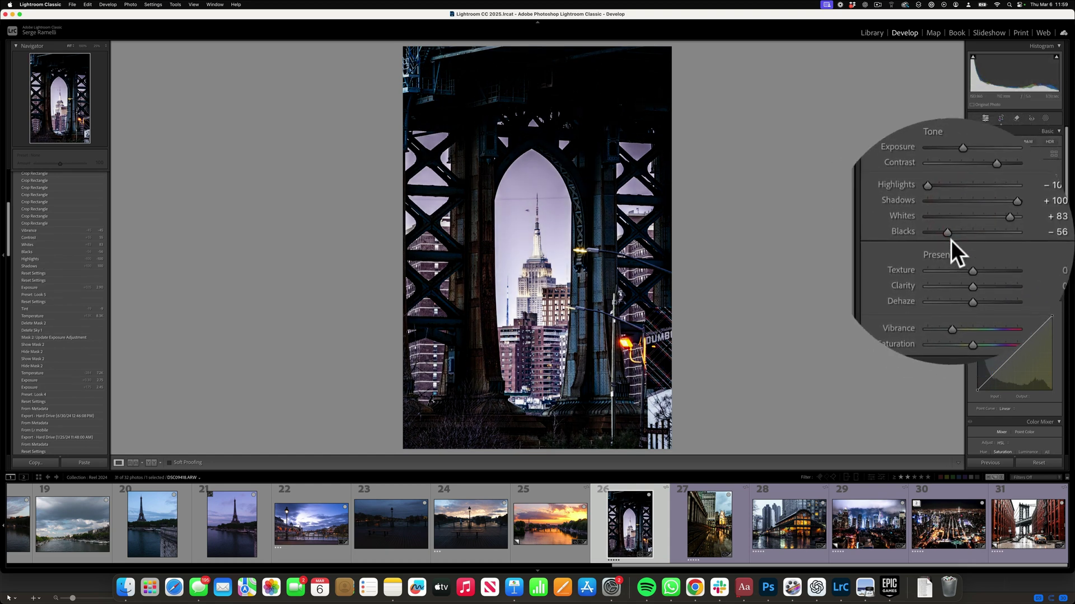
left_click_drag(1005, 237, 1002, 237)
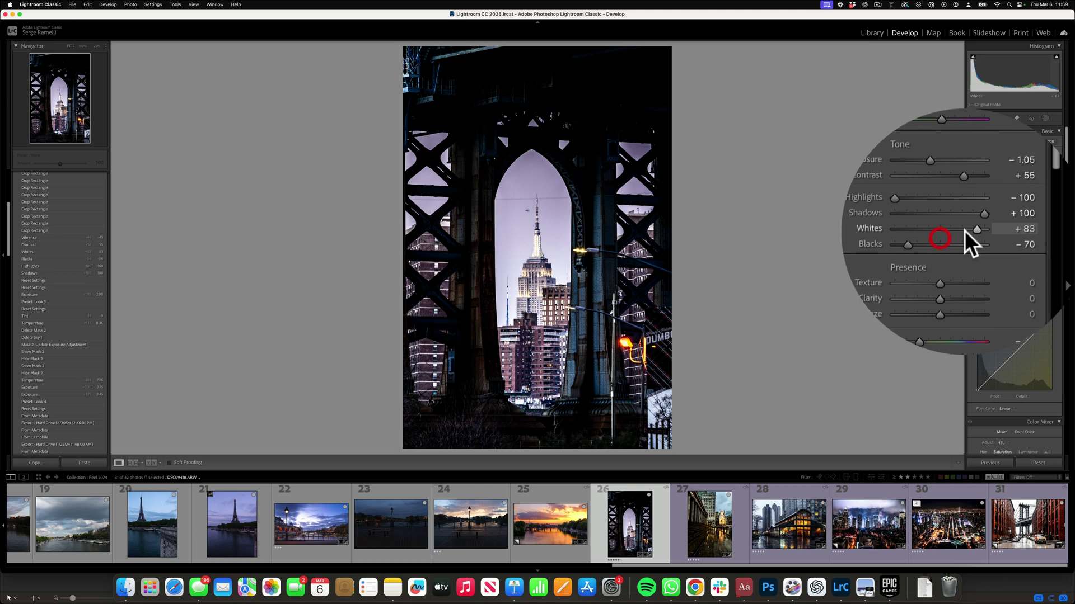
left_click(961, 260)
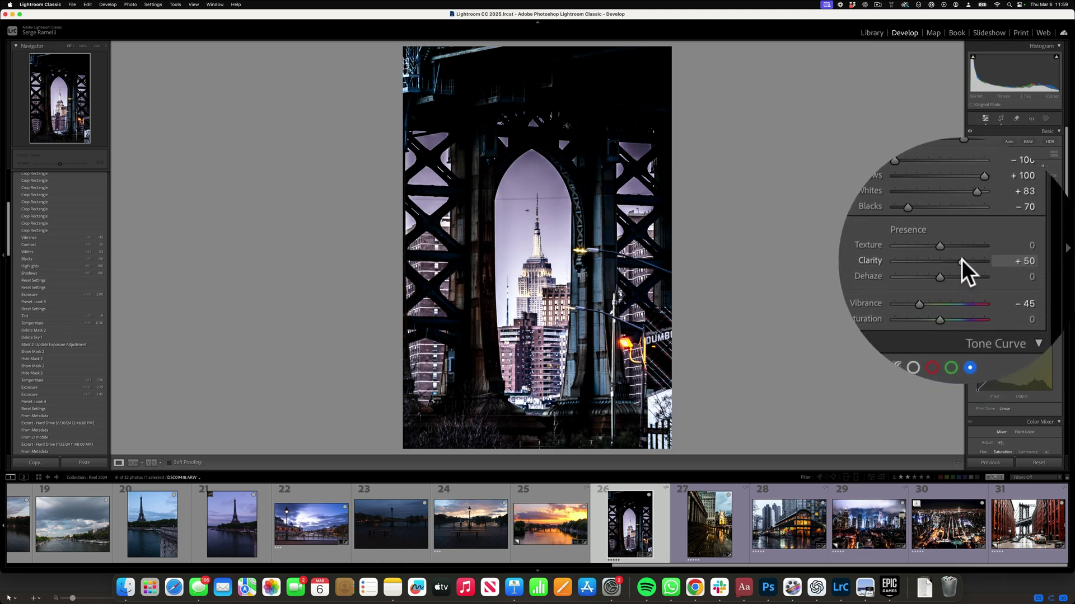
left_click_drag(957, 260, 950, 260)
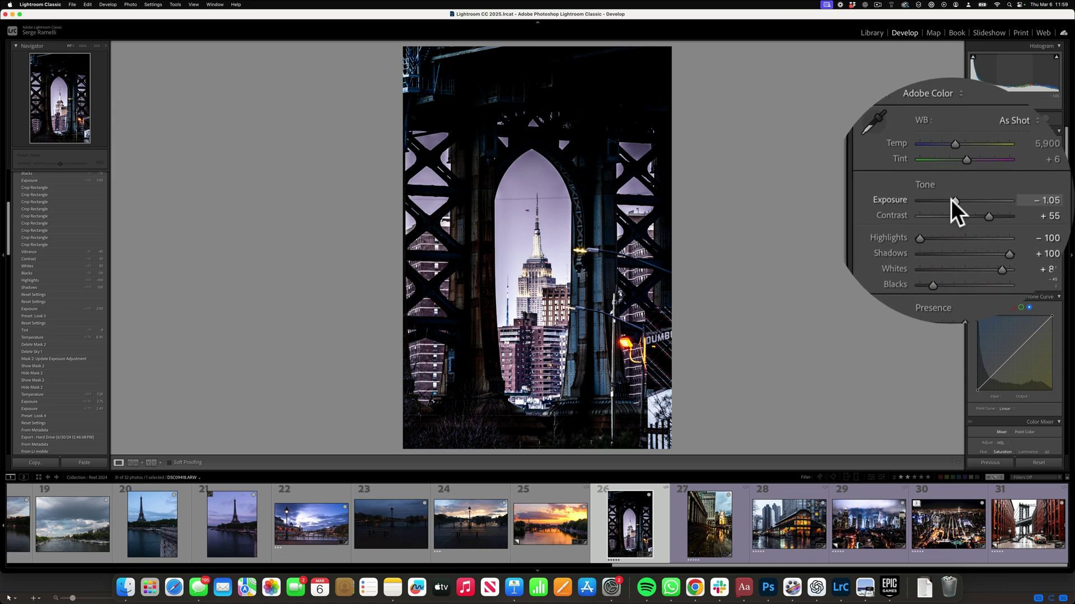
left_click_drag(950, 199, 951, 200)
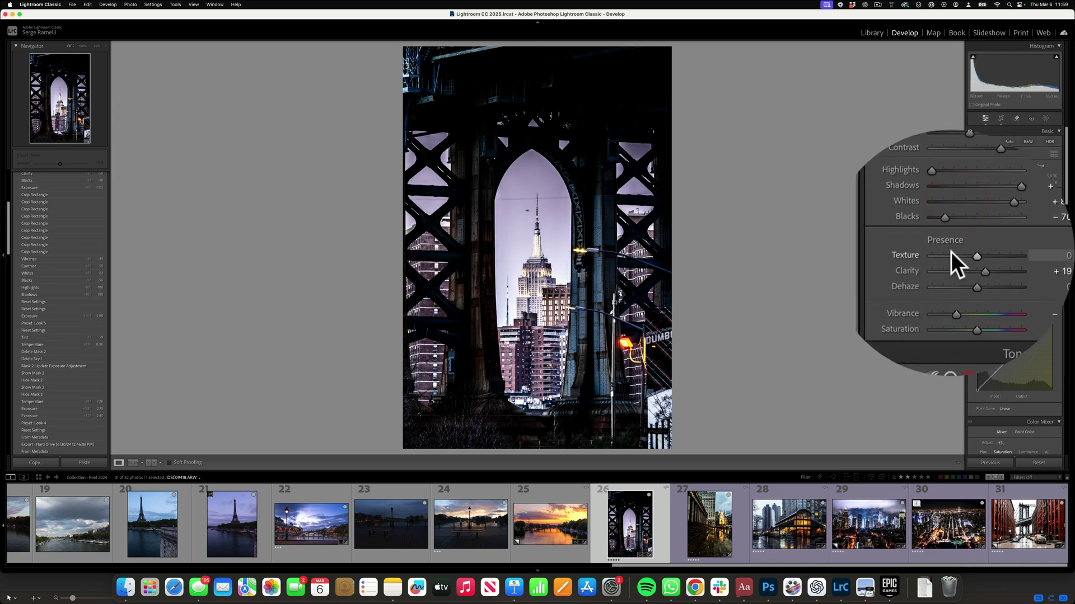
left_click_drag(951, 176, 952, 179)
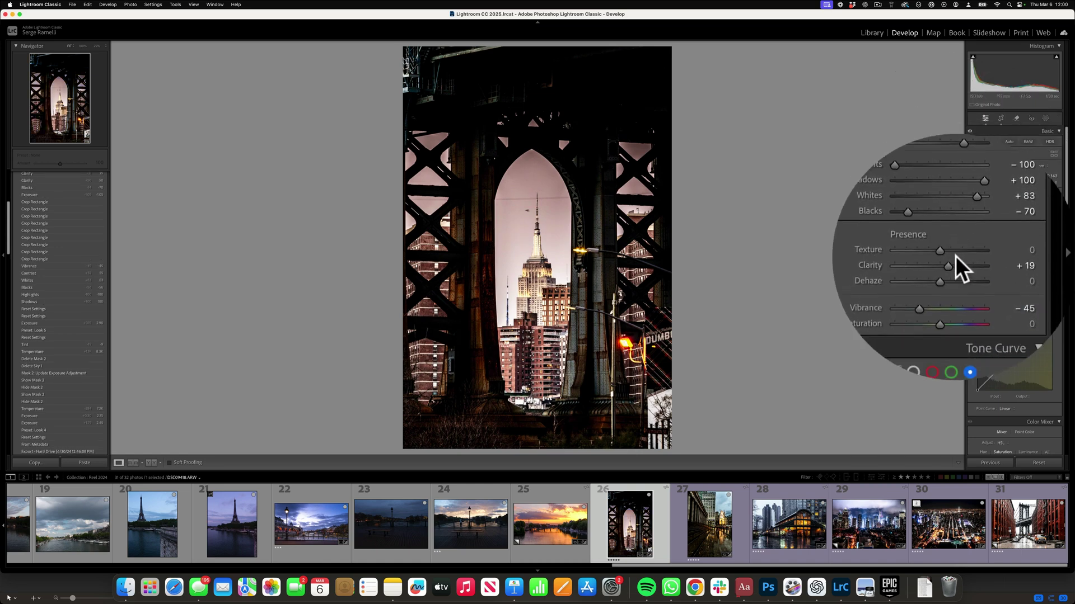
left_click(963, 261)
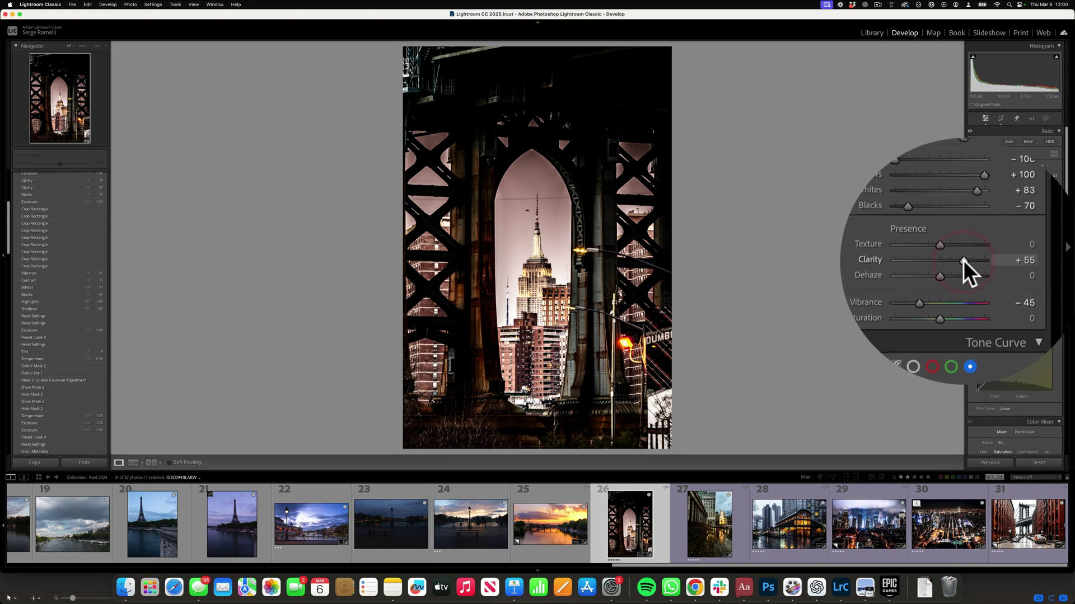
- Compare the bridge photo with its original by resetting all settings and undoing the reset, and lower its Exposure to −1.20
left_click(1039, 463)
key("super+z")
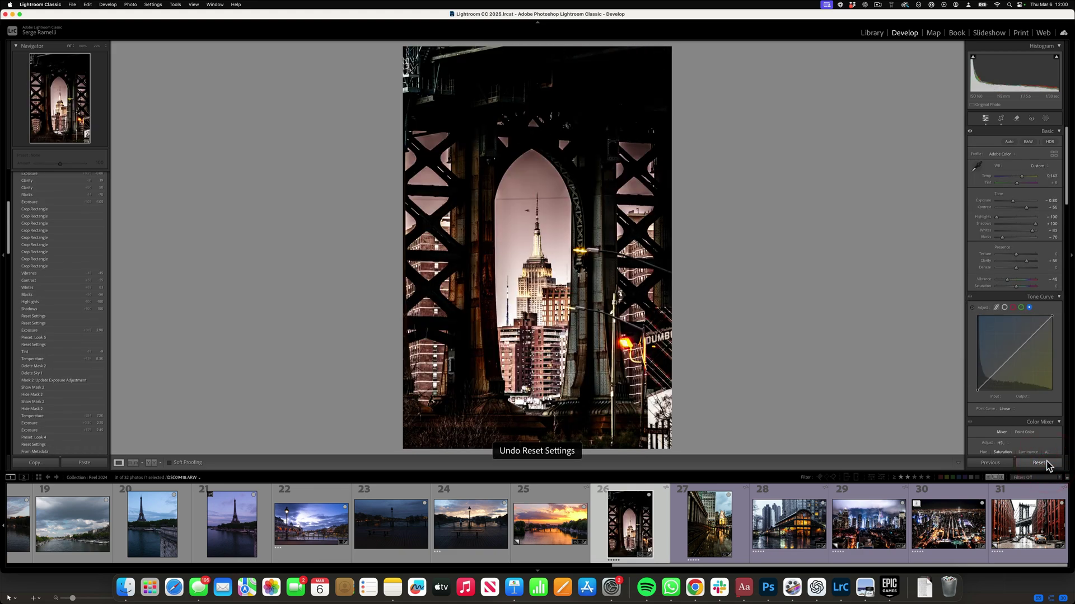
left_click_drag(1014, 205, 1011, 205)
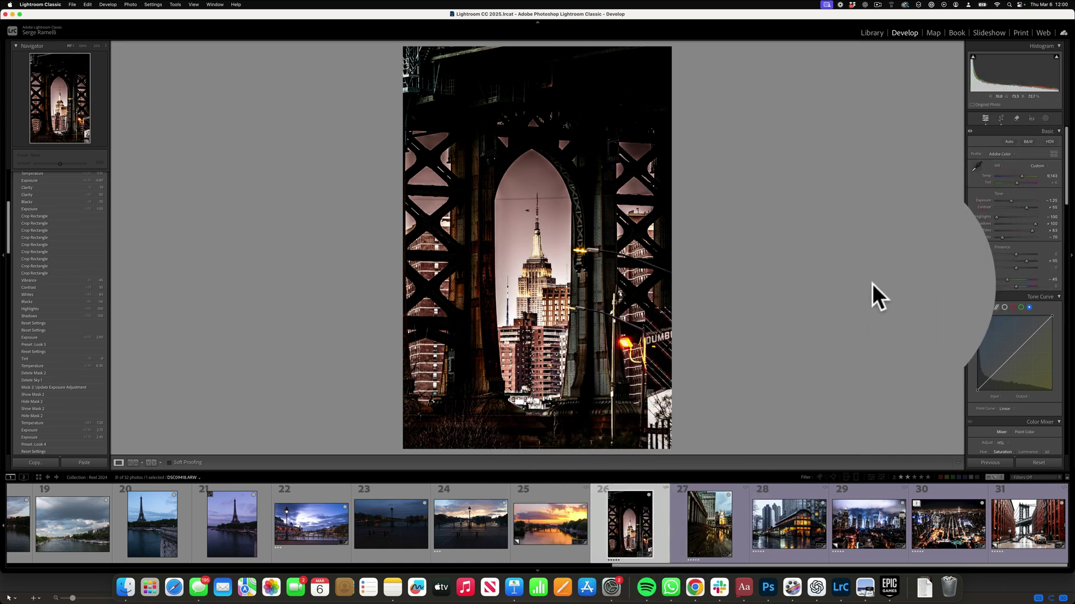
- Mask the bright white area behind the fence with an Objects selection, lower its Exposure, and compare the photo with its reset state
left_click(1045, 119)
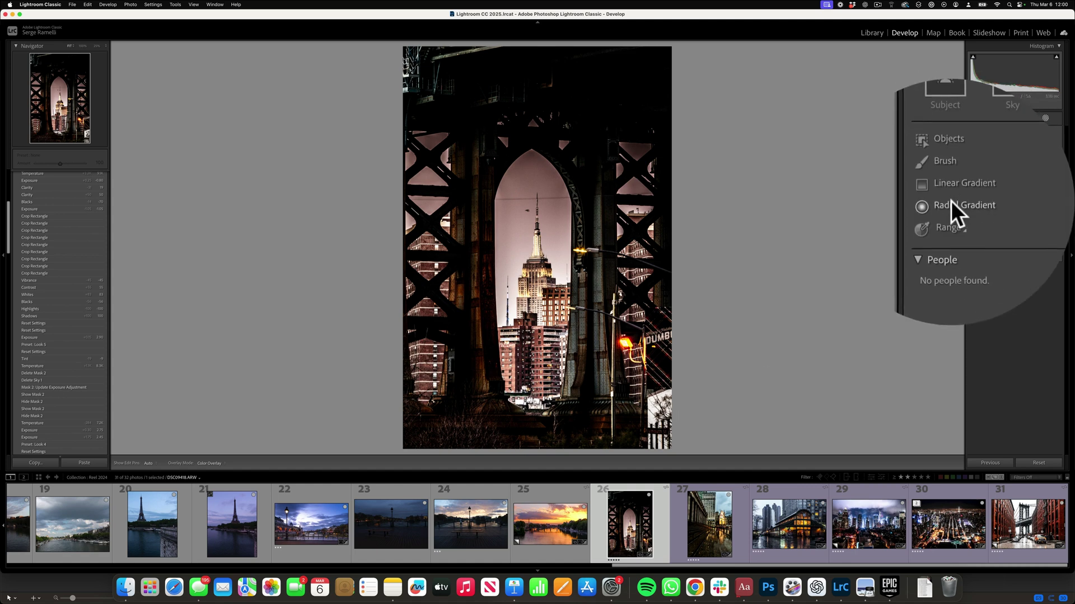
left_click(985, 175)
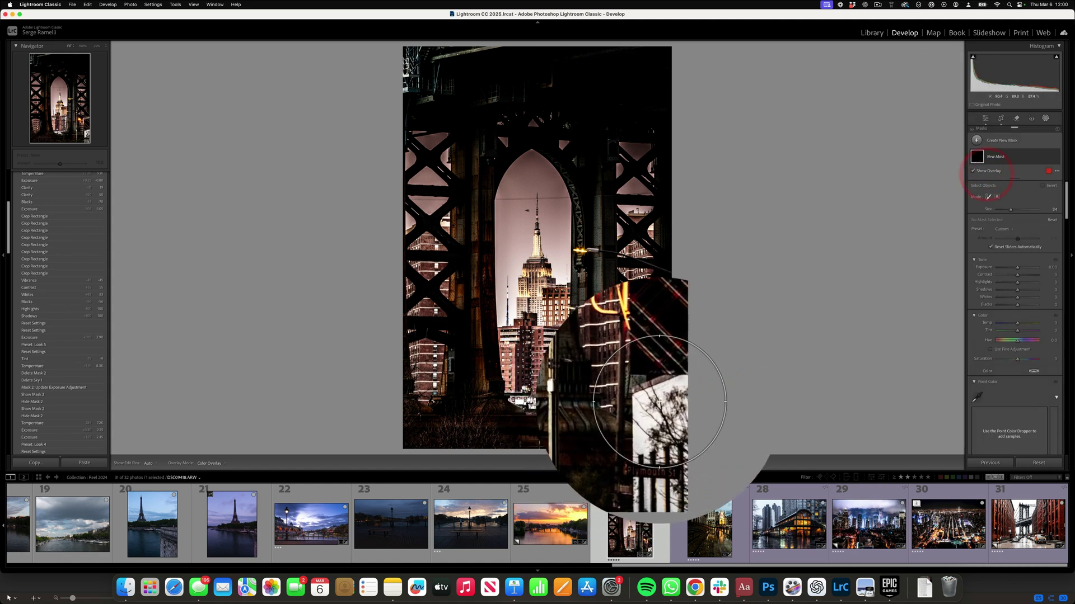
left_click_drag(657, 408, 659, 434)
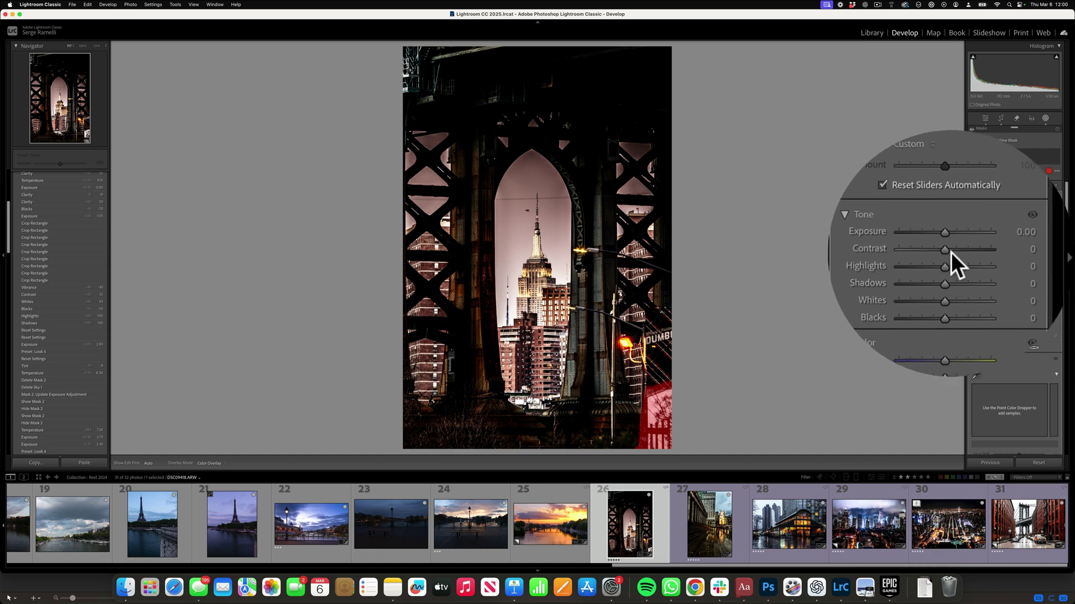
left_click_drag(952, 243, 931, 245)
left_click(984, 119)
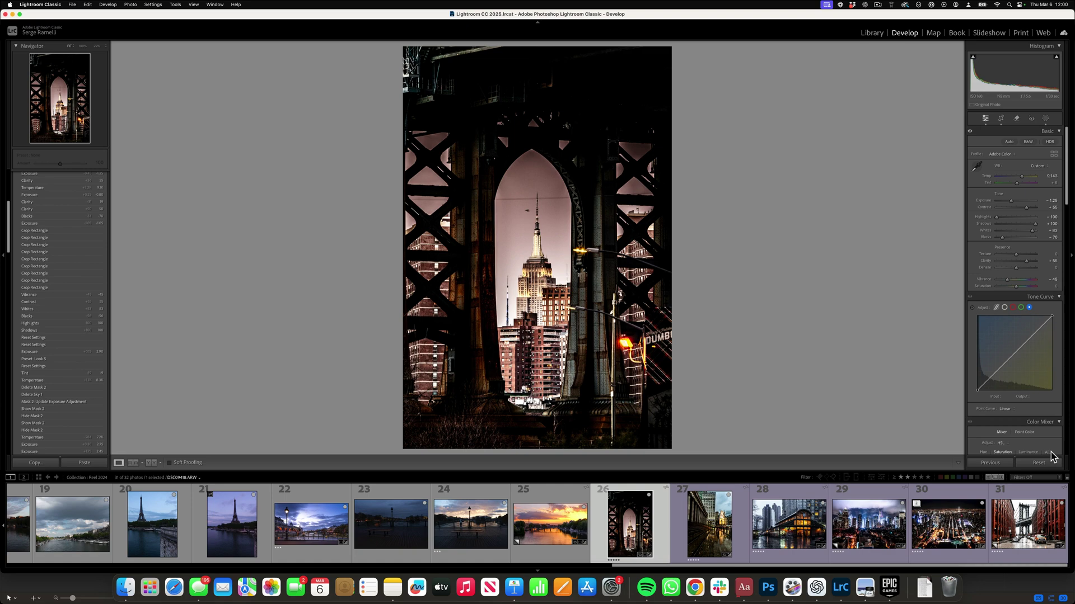
left_click(1041, 465)
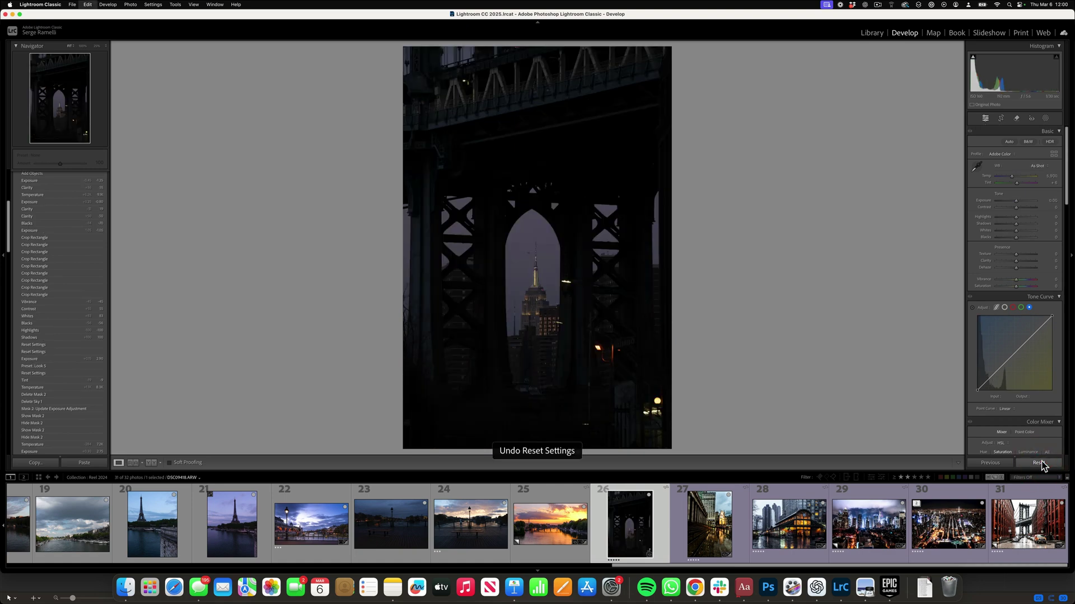
- Create virtual copies of the six photos from the bridge arch to the red-brick street and reset the bridge copy's settings
left_click(1025, 525, "shift")
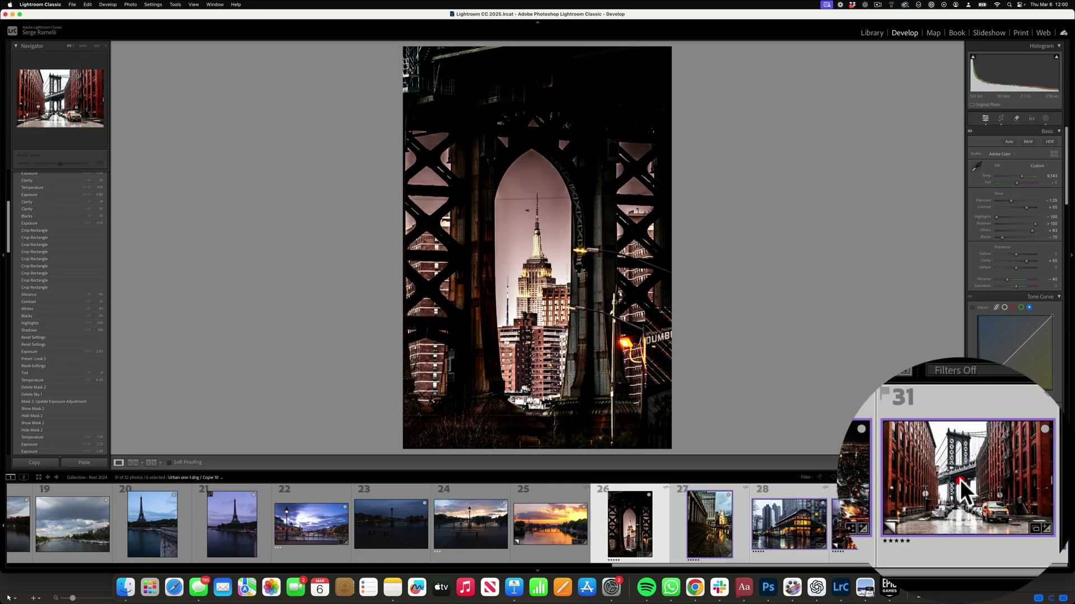
right_click(1023, 516)
left_click(1019, 493)
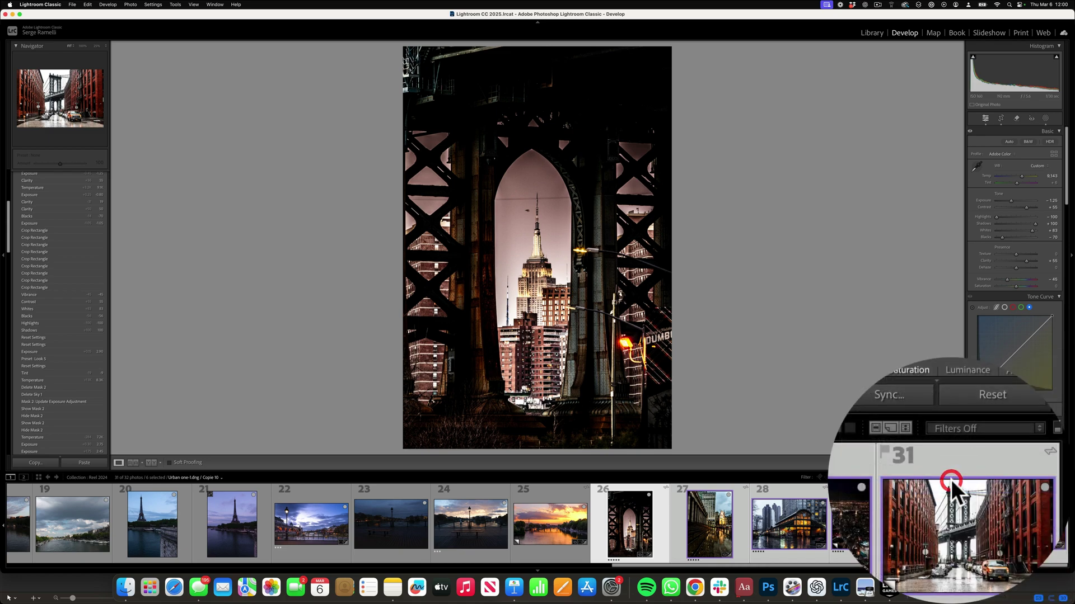
left_click(1003, 460)
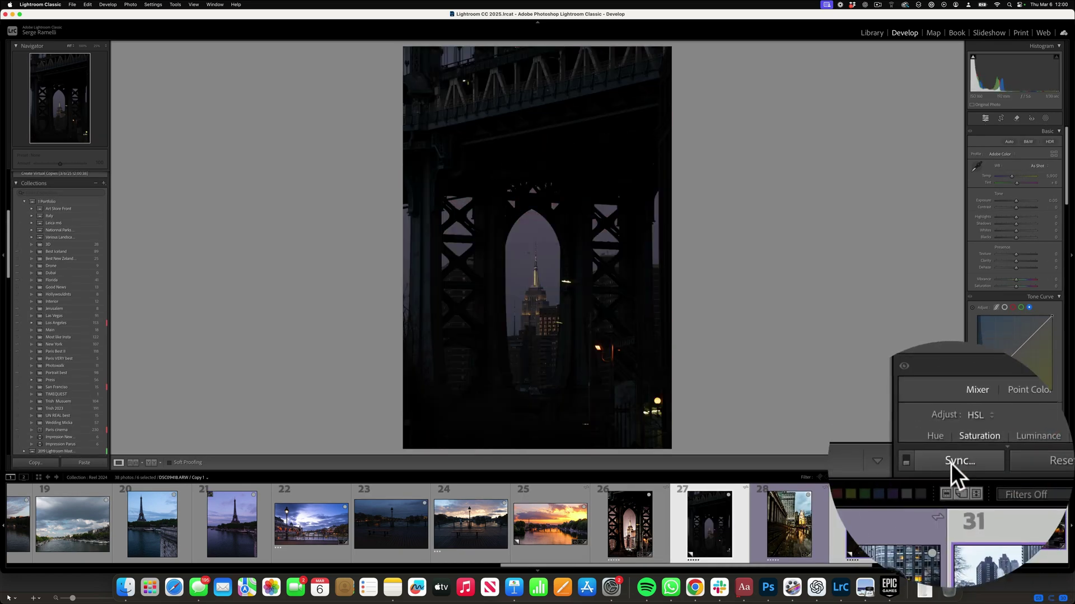
- Synchronize all settings from the reset bridge copy to the other virtual copies and select the street photo's copy
left_click(952, 464)
left_click(357, 247)
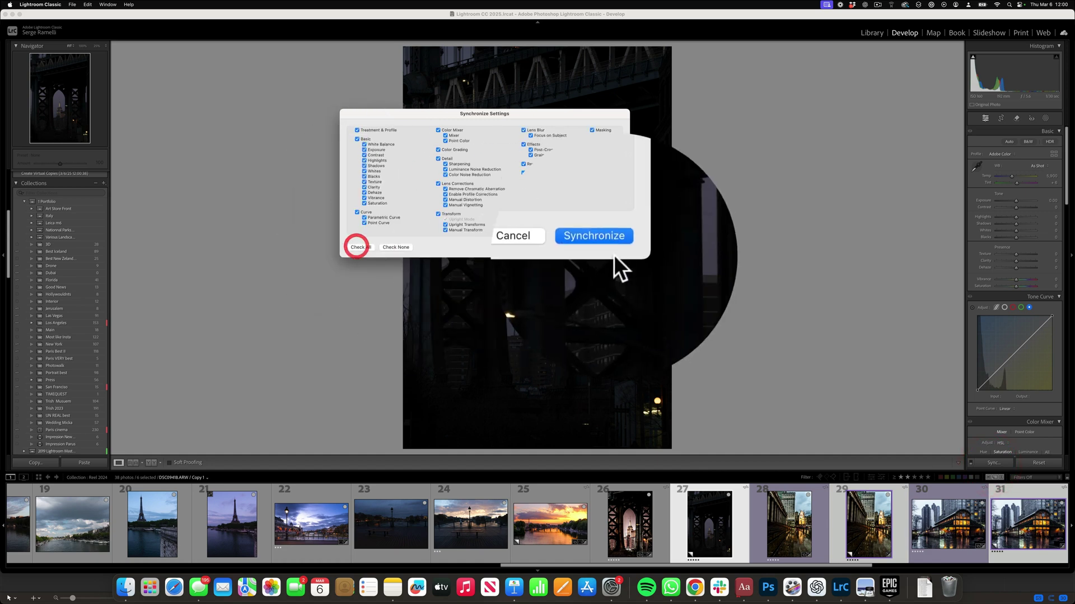
left_click(613, 246)
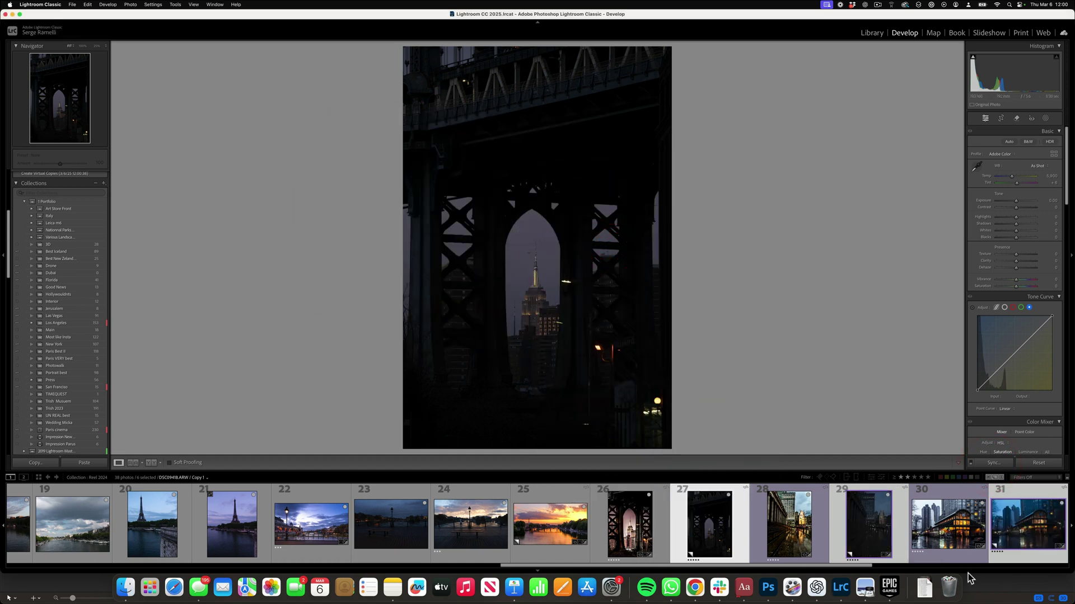
left_click(1019, 502)
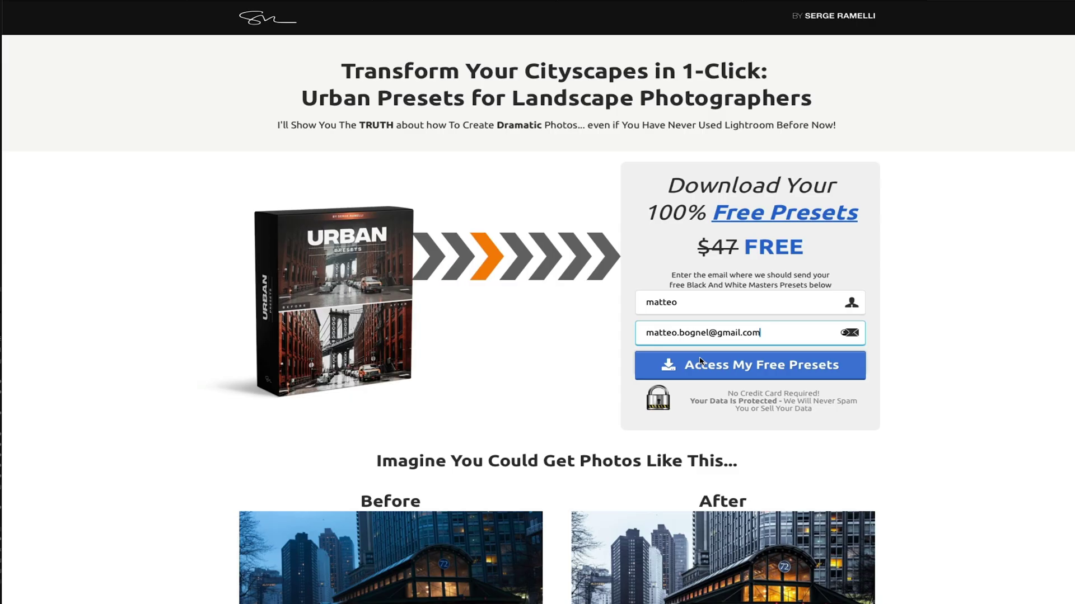
- Request the free Urban presets on the website, switch back to Lightroom Classic and import Ai Urban Looks.zip as develop presets
left_click(704, 365)
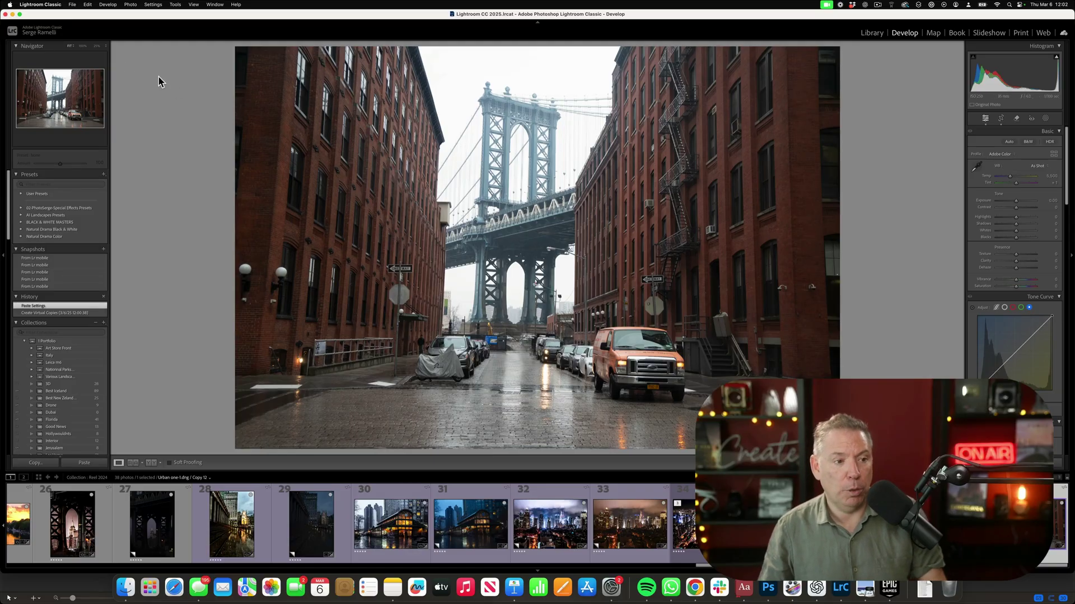
left_click(72, 5)
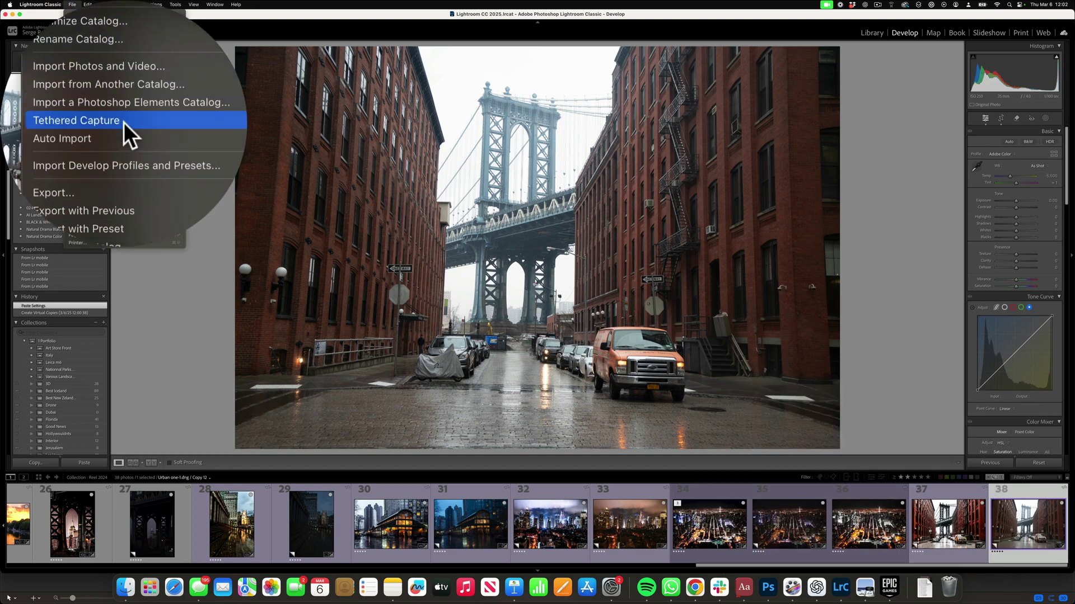
left_click(123, 121)
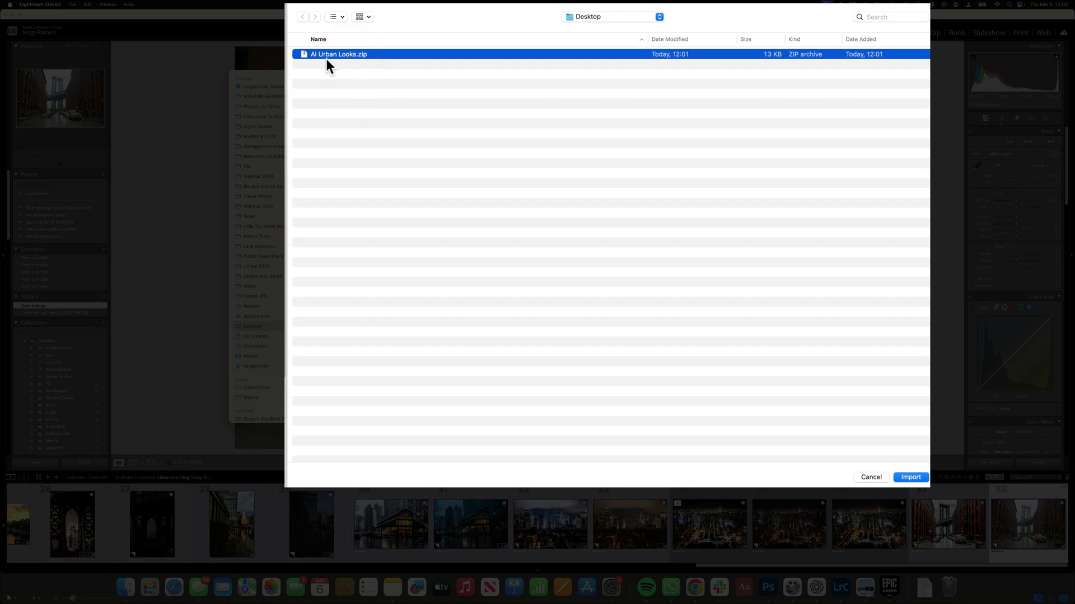
left_click(910, 477)
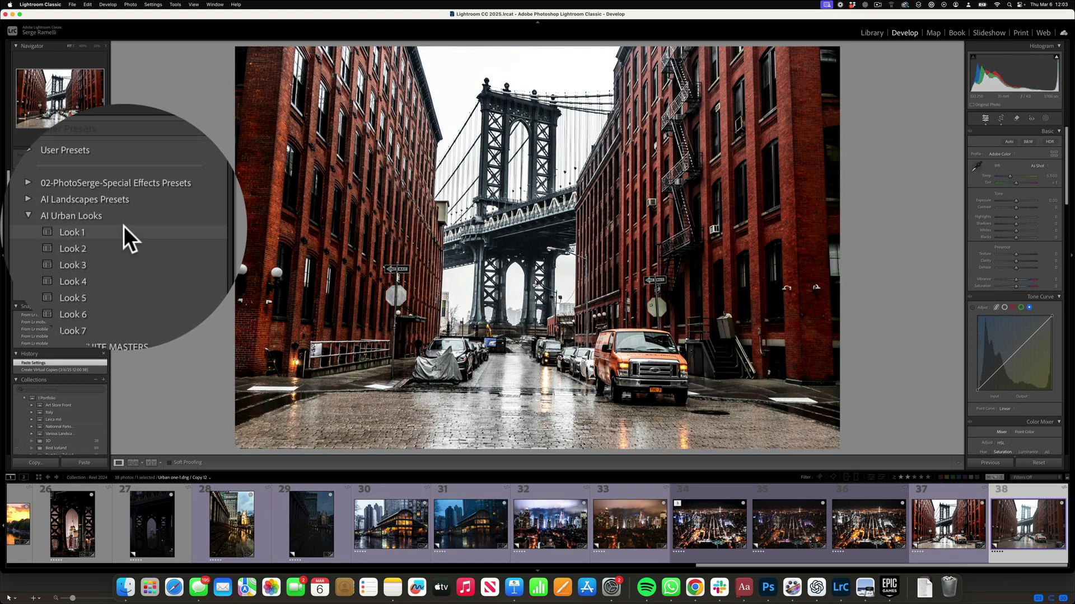
- Apply the AI Urban Looks preset Look 1 to the street photo's copy and correct its perspective with Upright Auto
left_click(123, 228)
scroll(1069, 224, "down", 1)
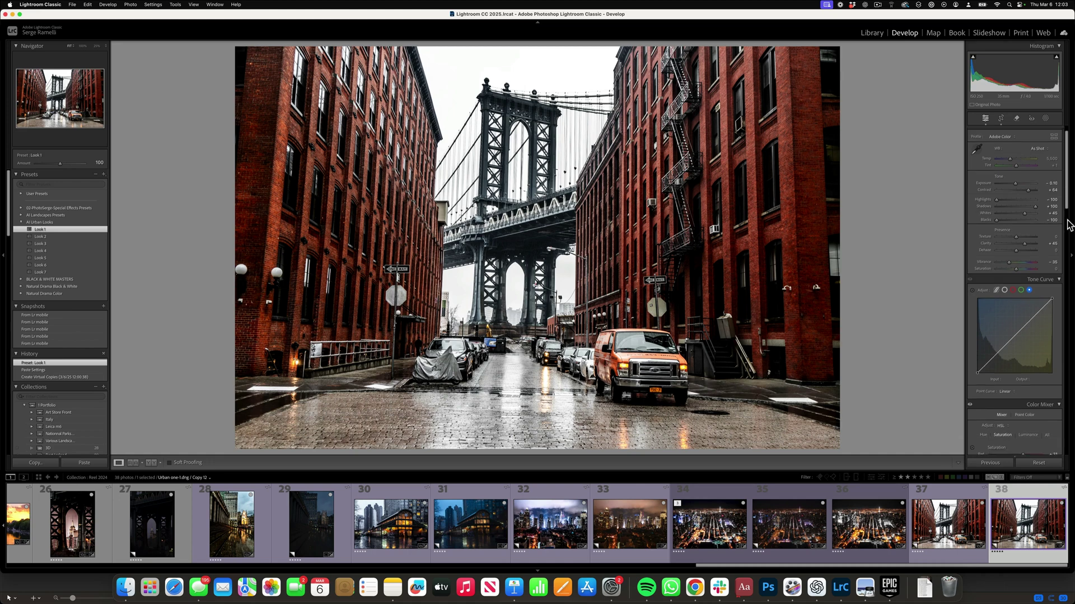
scroll(1069, 224, "down", 15)
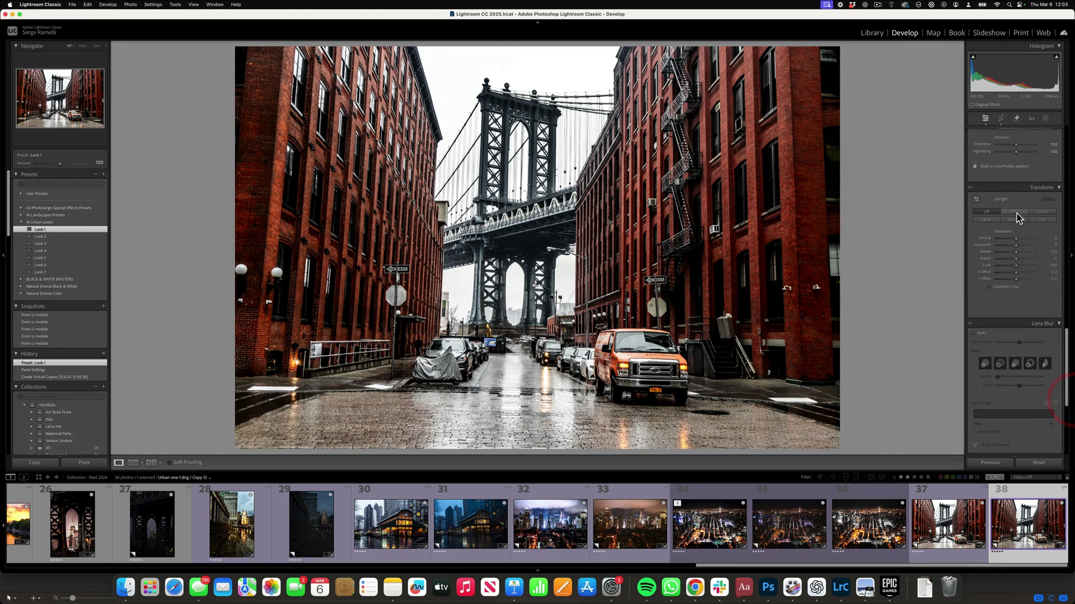
left_click(1014, 212)
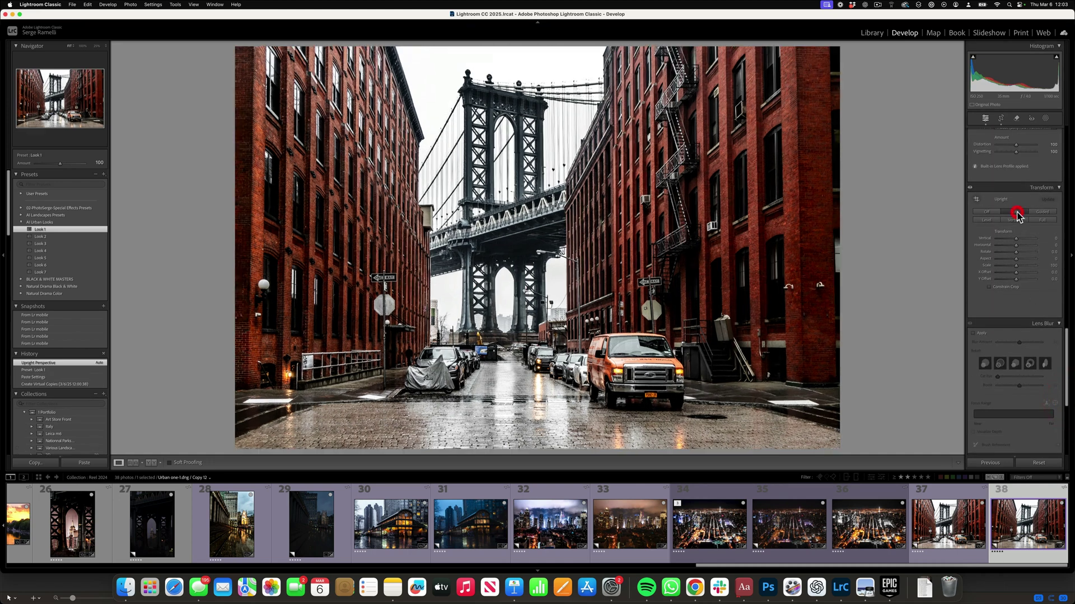
- Open the aerial night photo of Manhattan and apply the AI Urban Looks preset Look 3
left_click(882, 494)
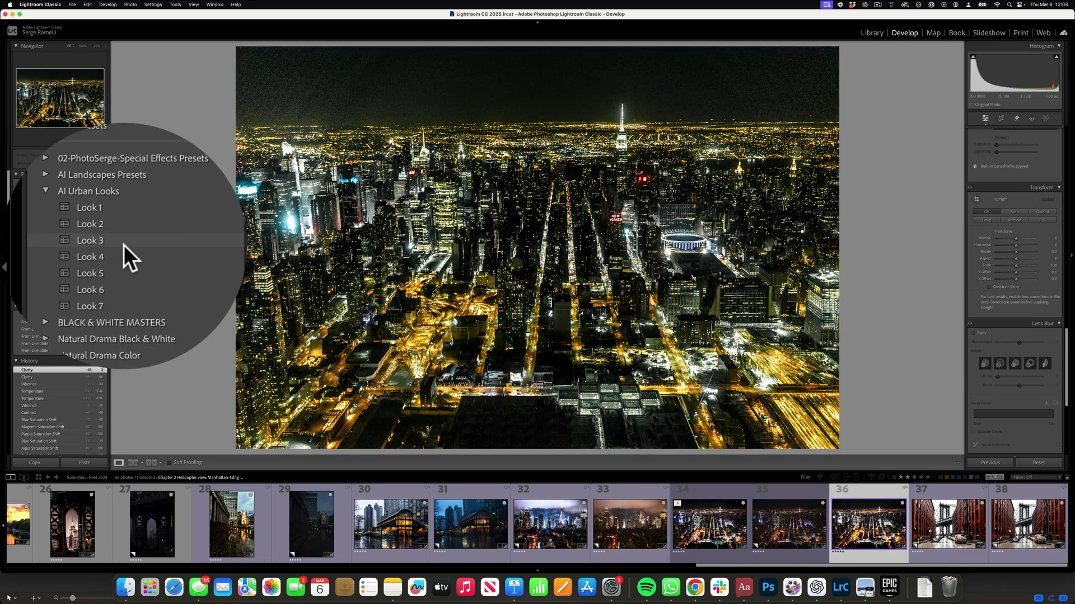
left_click(123, 244)
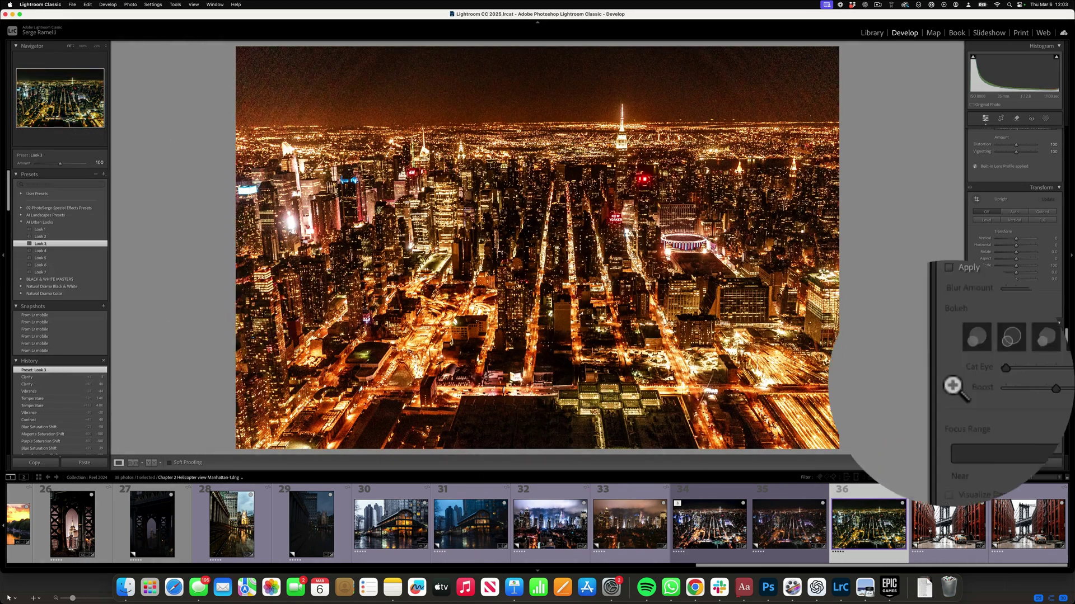
- Open the virtual copy of the cloudy night skyline photo and apply the AI Urban Looks preset Look 3
left_click(768, 501)
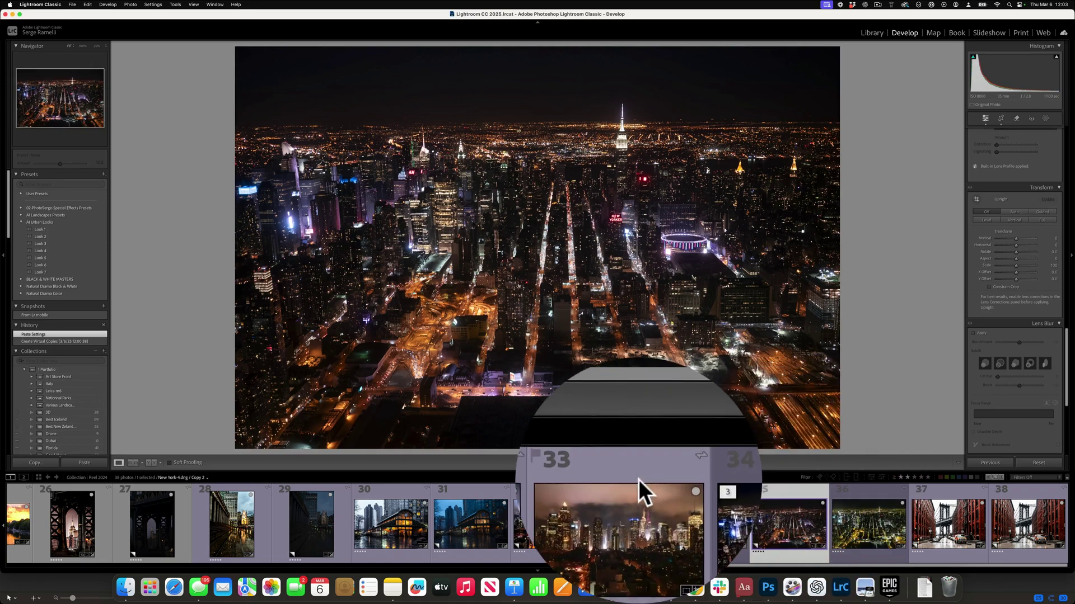
left_click(631, 504)
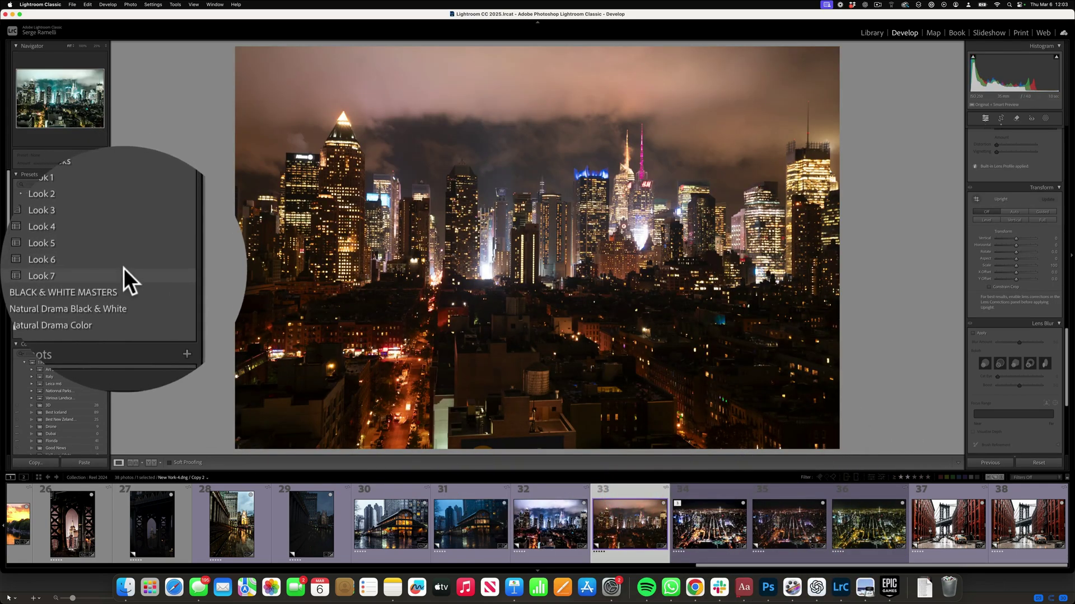
left_click(76, 271)
left_click(124, 264)
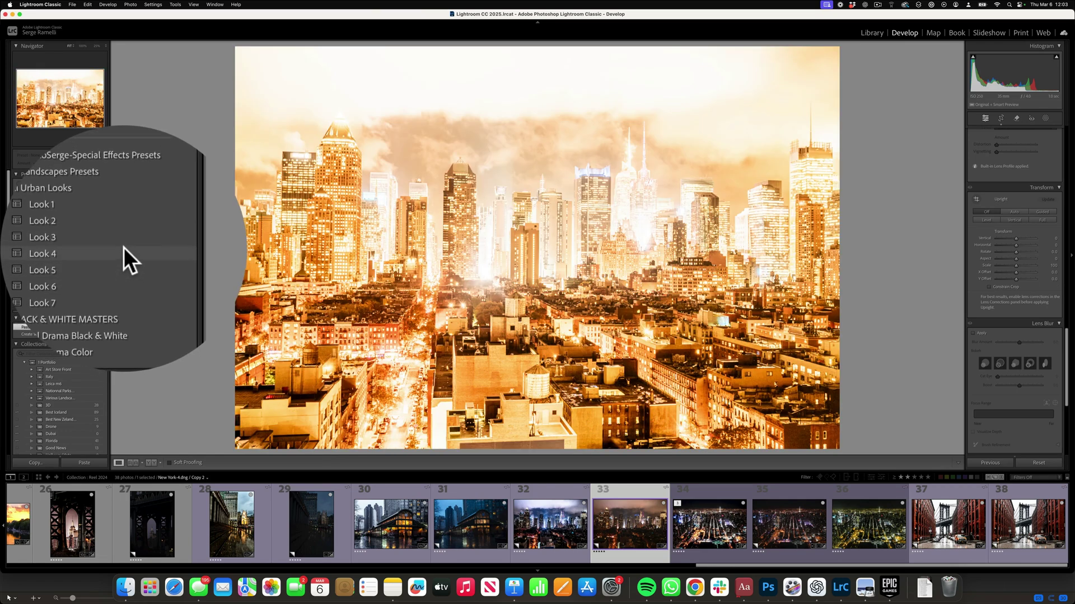
left_click(123, 247)
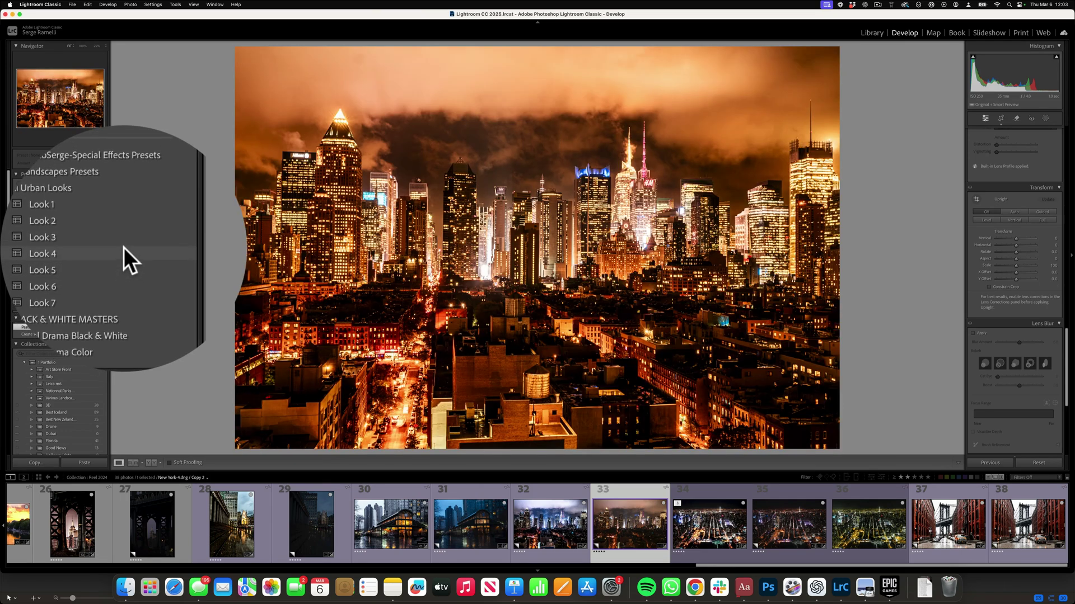
left_click(124, 241)
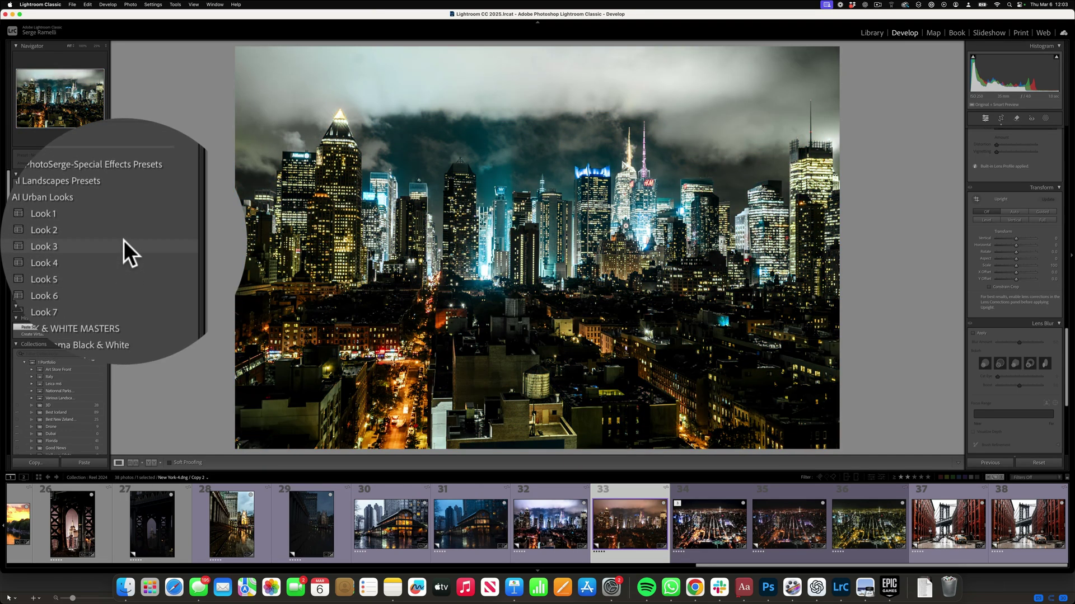
left_click(123, 241)
- Open the virtual copy of the 72 subway station photo and apply the AI Urban Looks preset Look 4
left_click(406, 534)
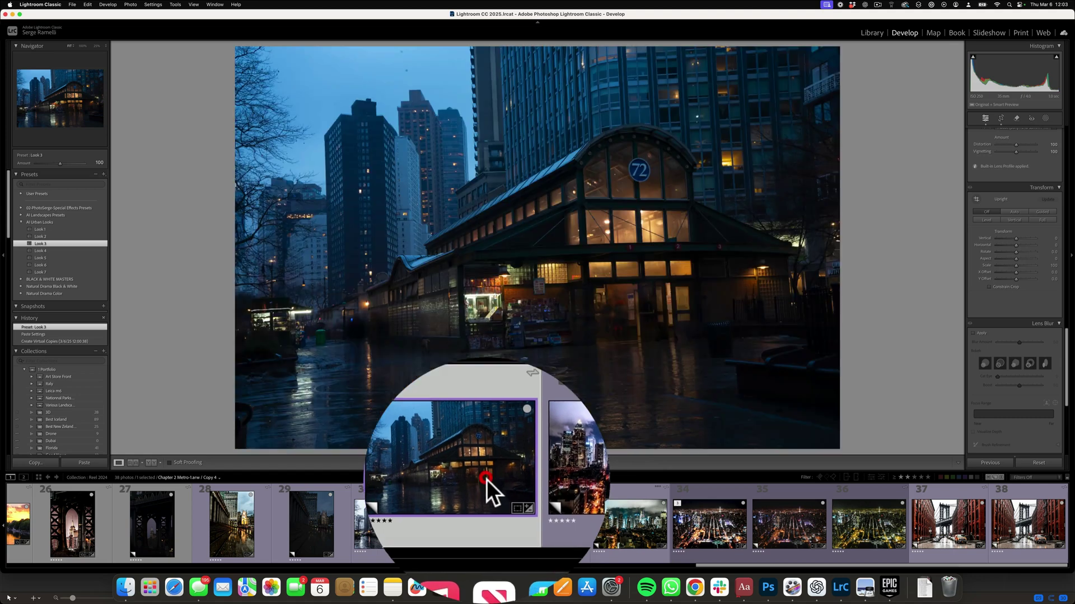
left_click(46, 229)
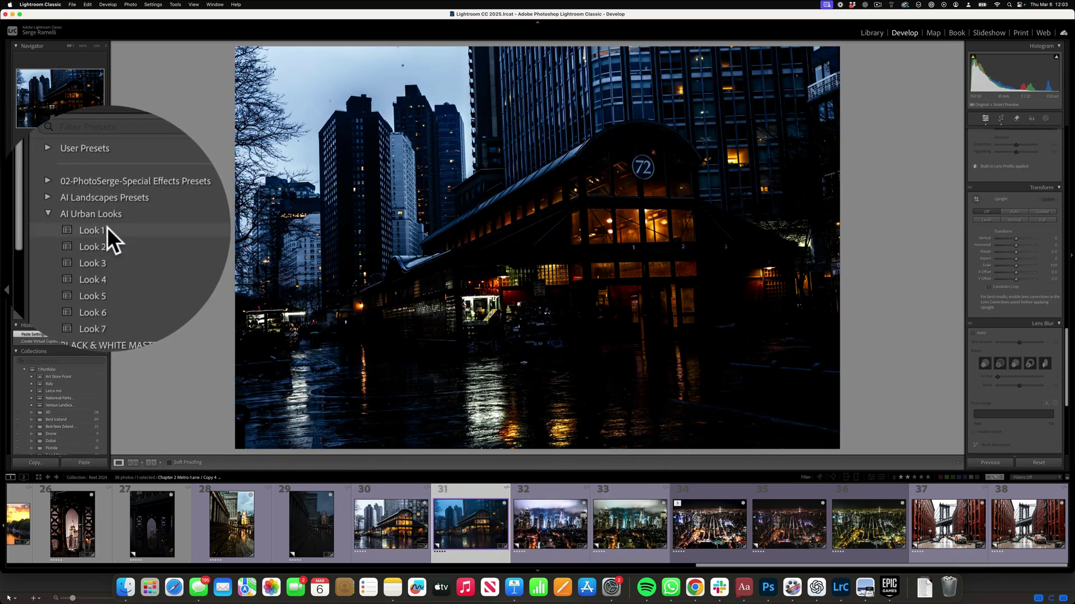
left_click(112, 233)
left_click(115, 240)
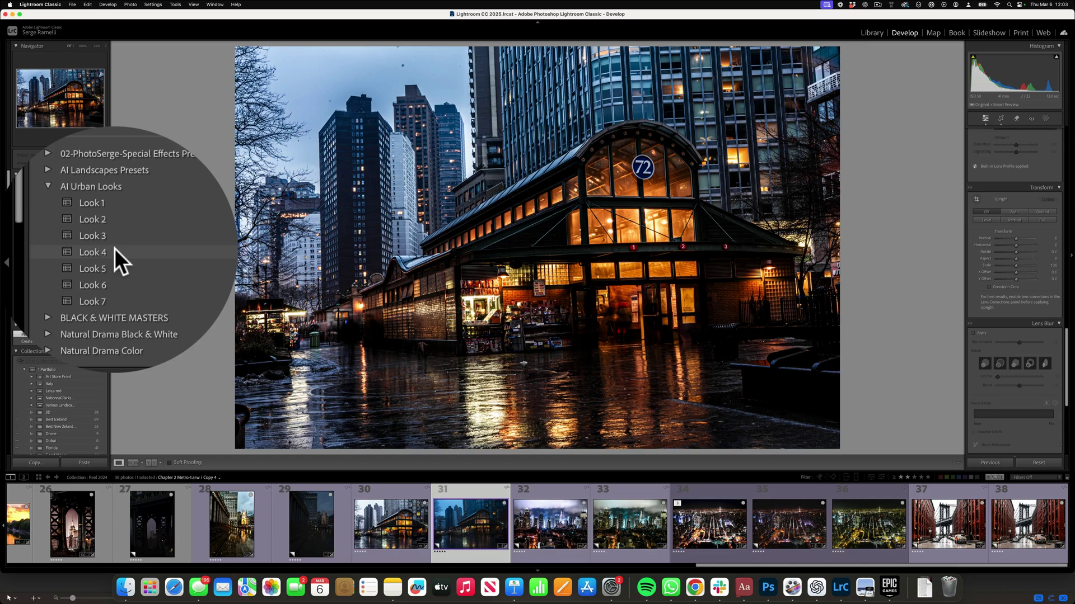
left_click(114, 247)
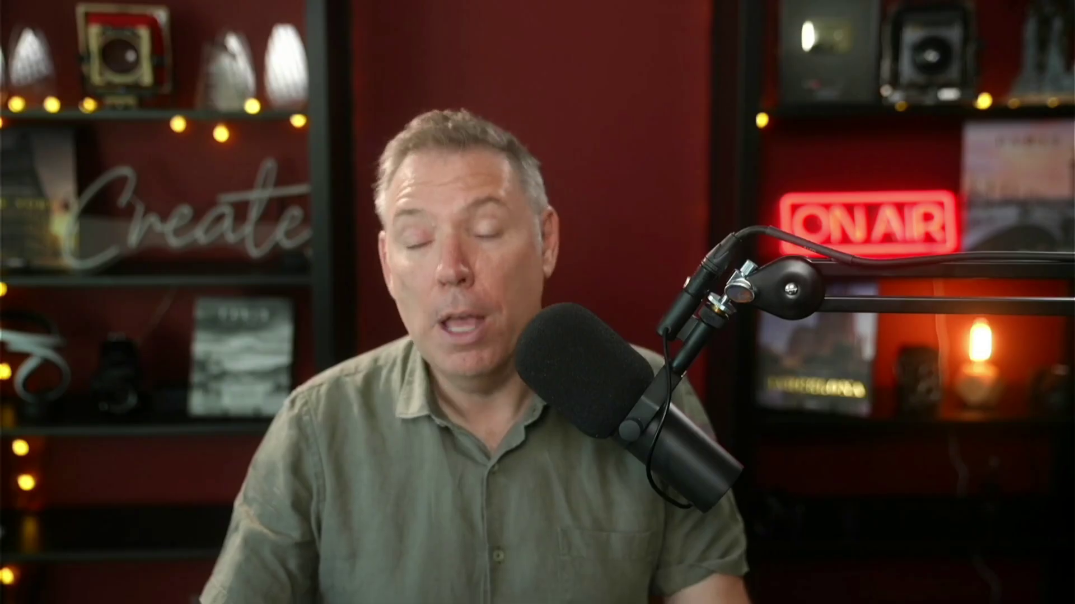